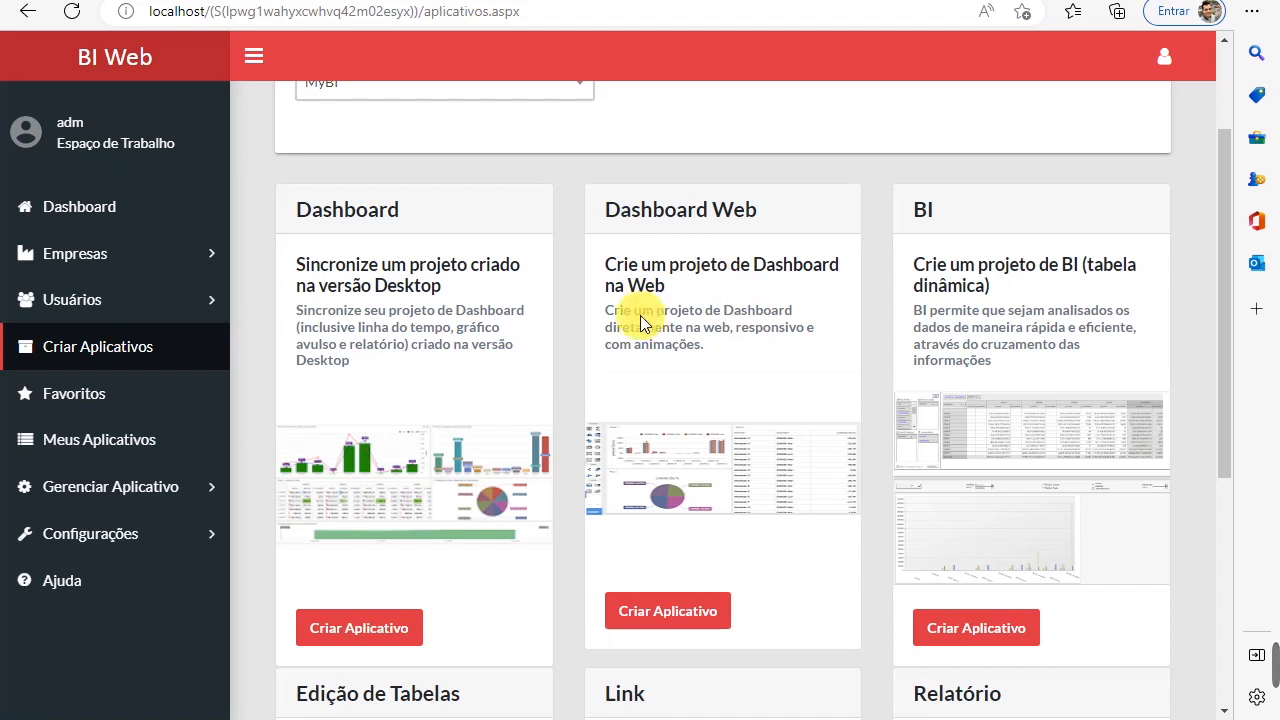
Create a Dashboard Web project named MeuDashboard from the Vendas template.
click(672, 610)
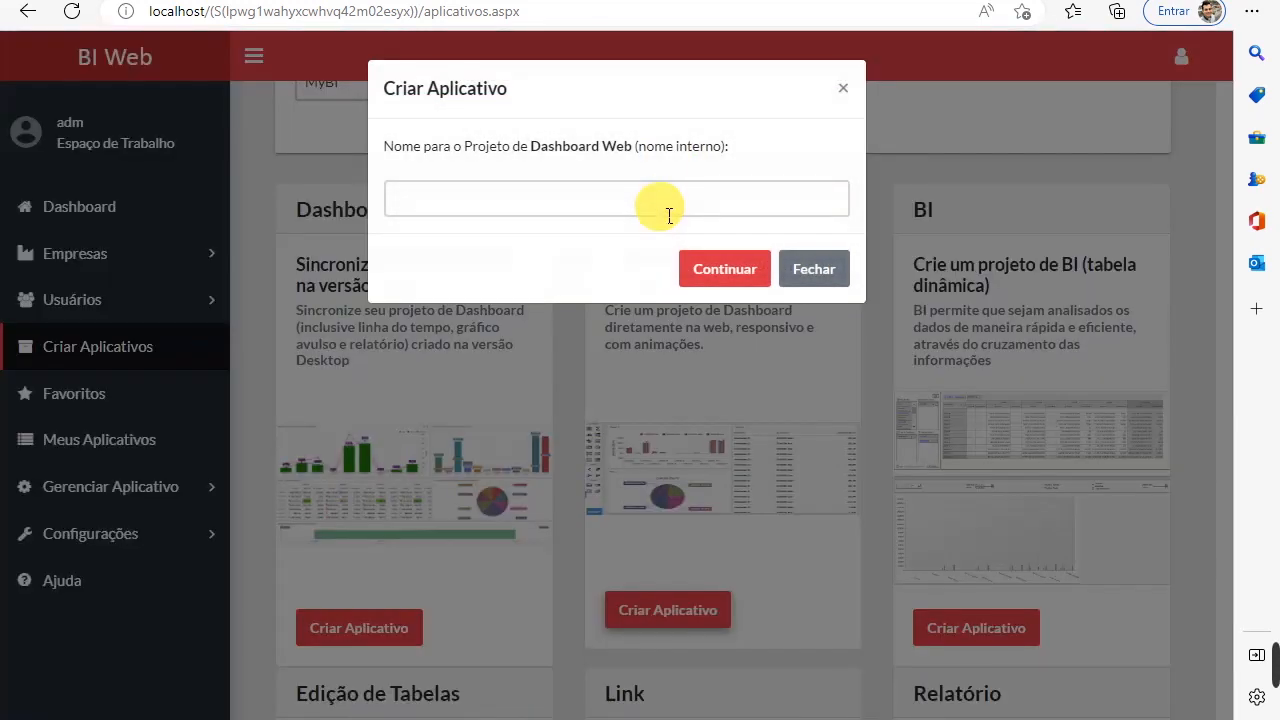
click(668, 211)
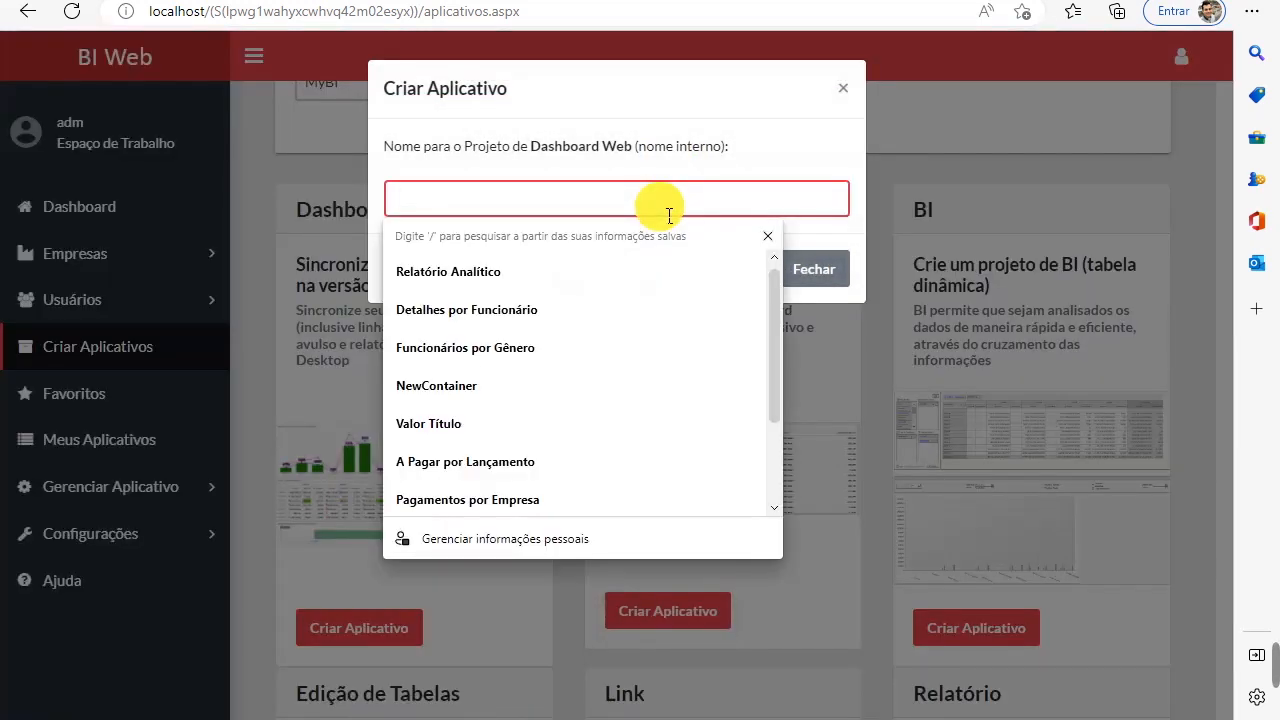
text(MeuDashboard)
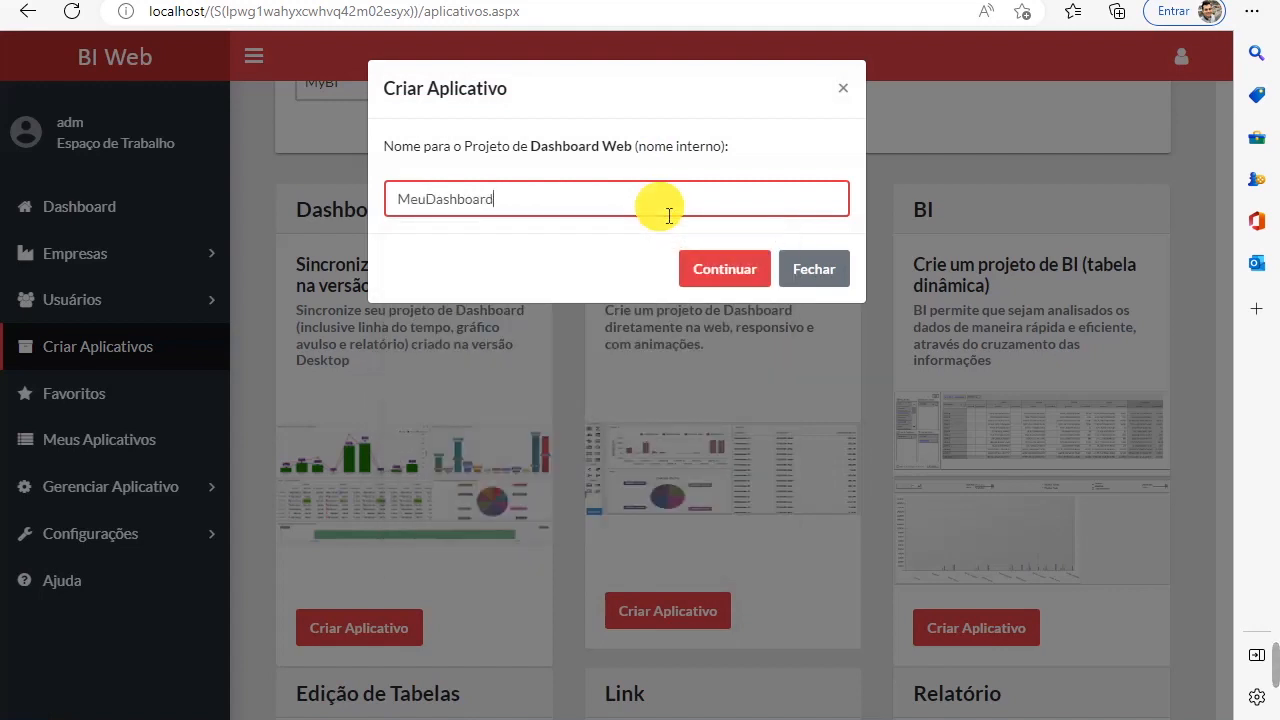
click(706, 270)
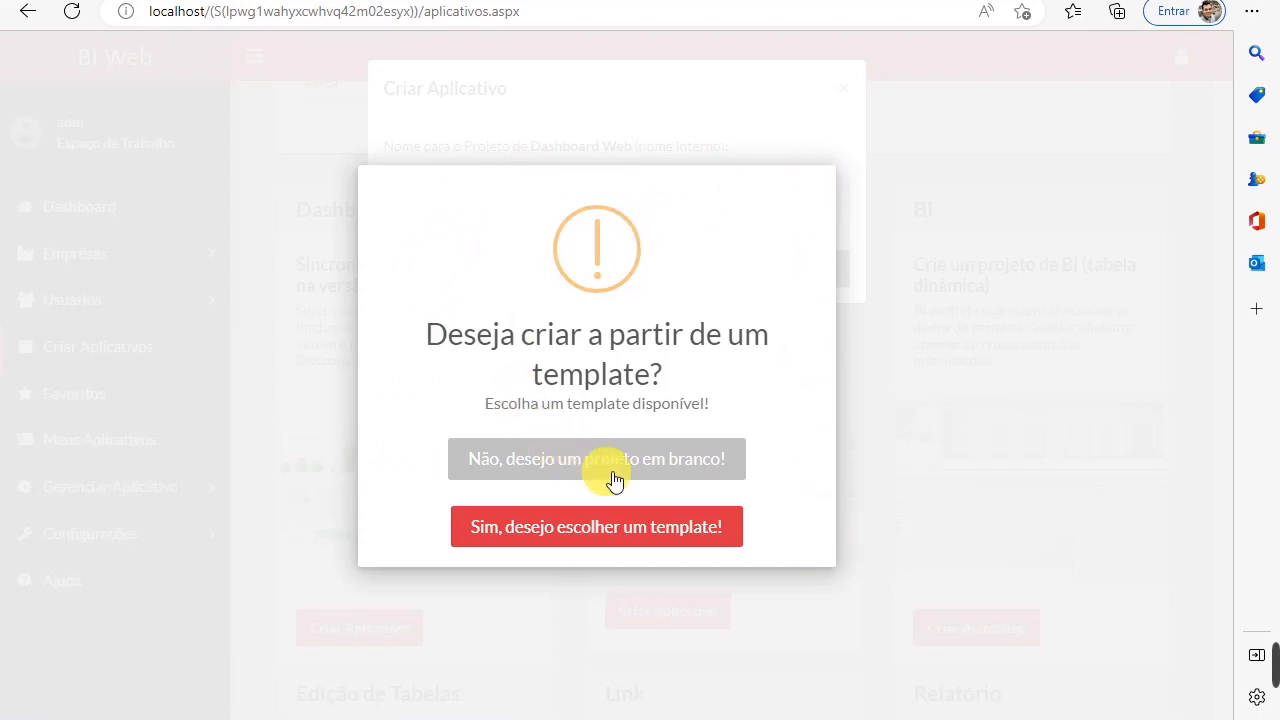
click(584, 532)
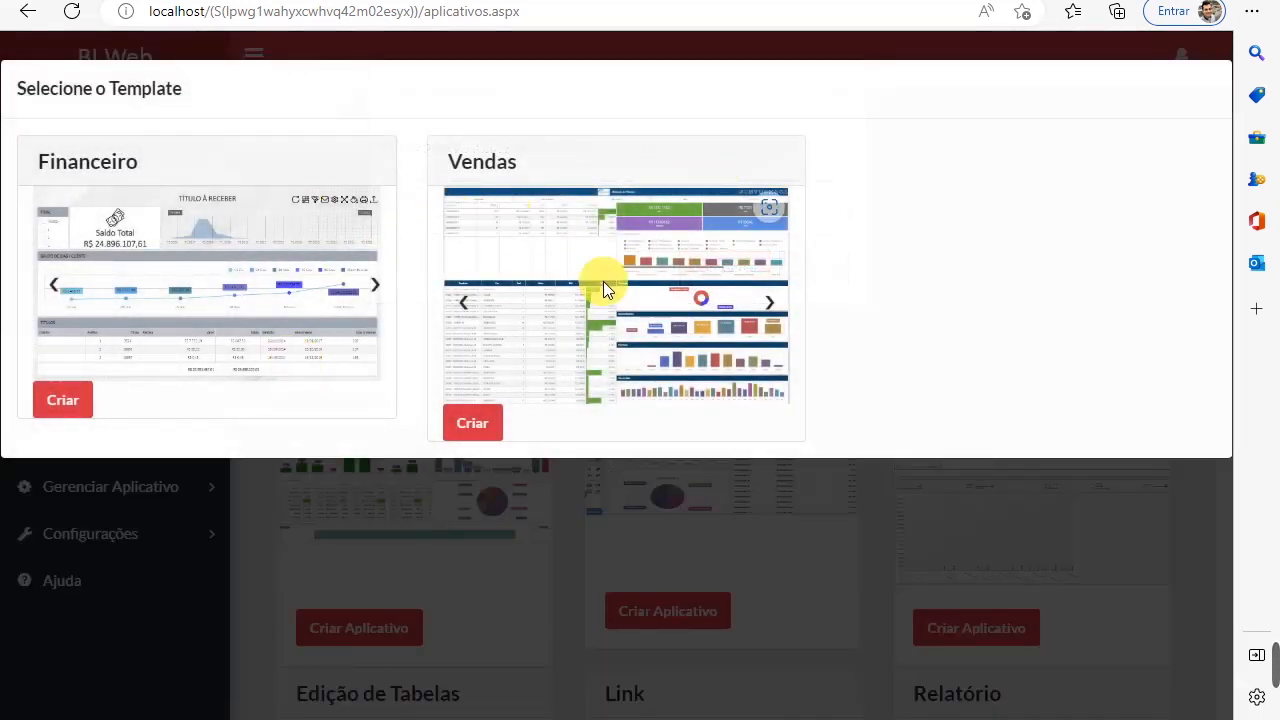
click(474, 420)
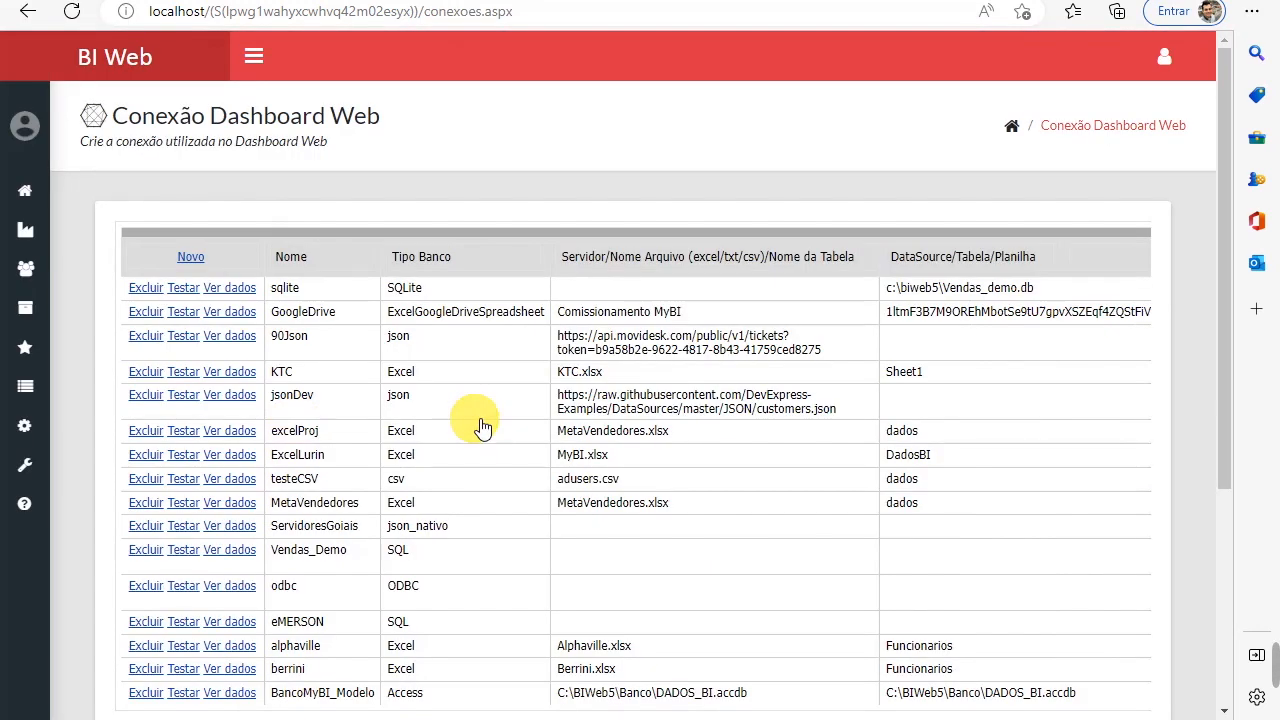
Review the available data connections and continue to the dashboard configuration.
scroll(470, 423, down, 3)
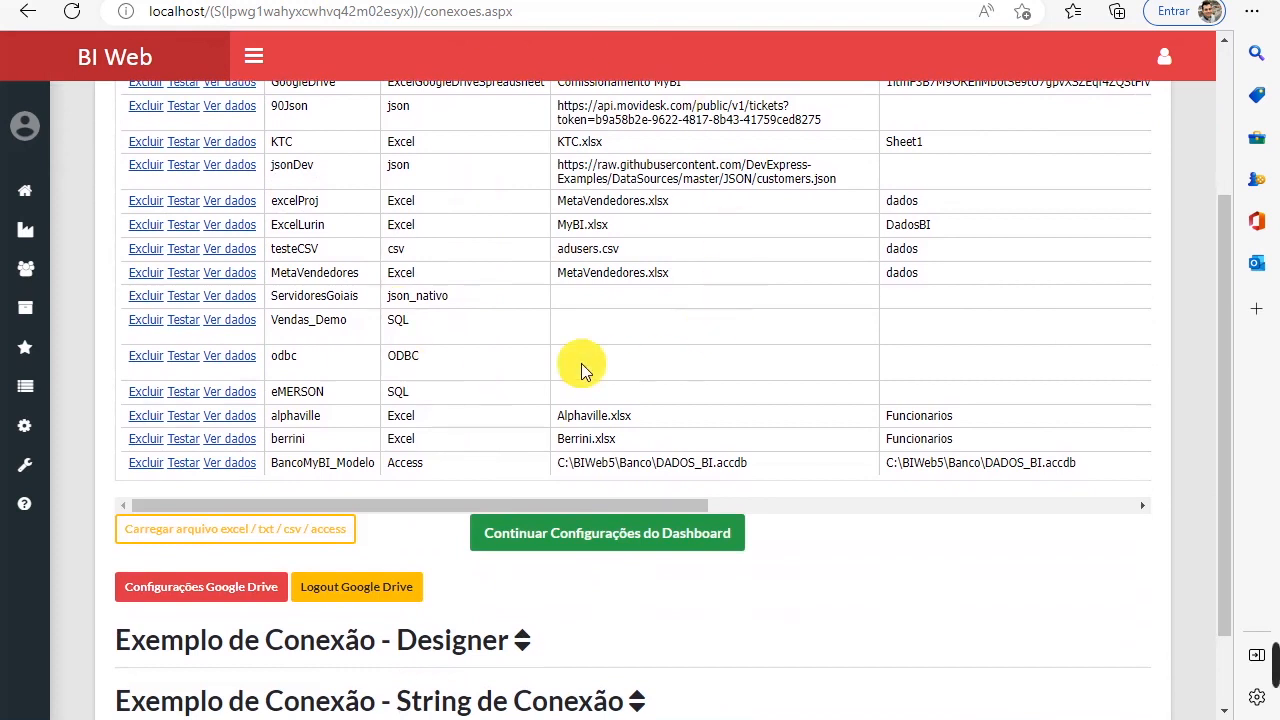
scroll(581, 363, up, 1)
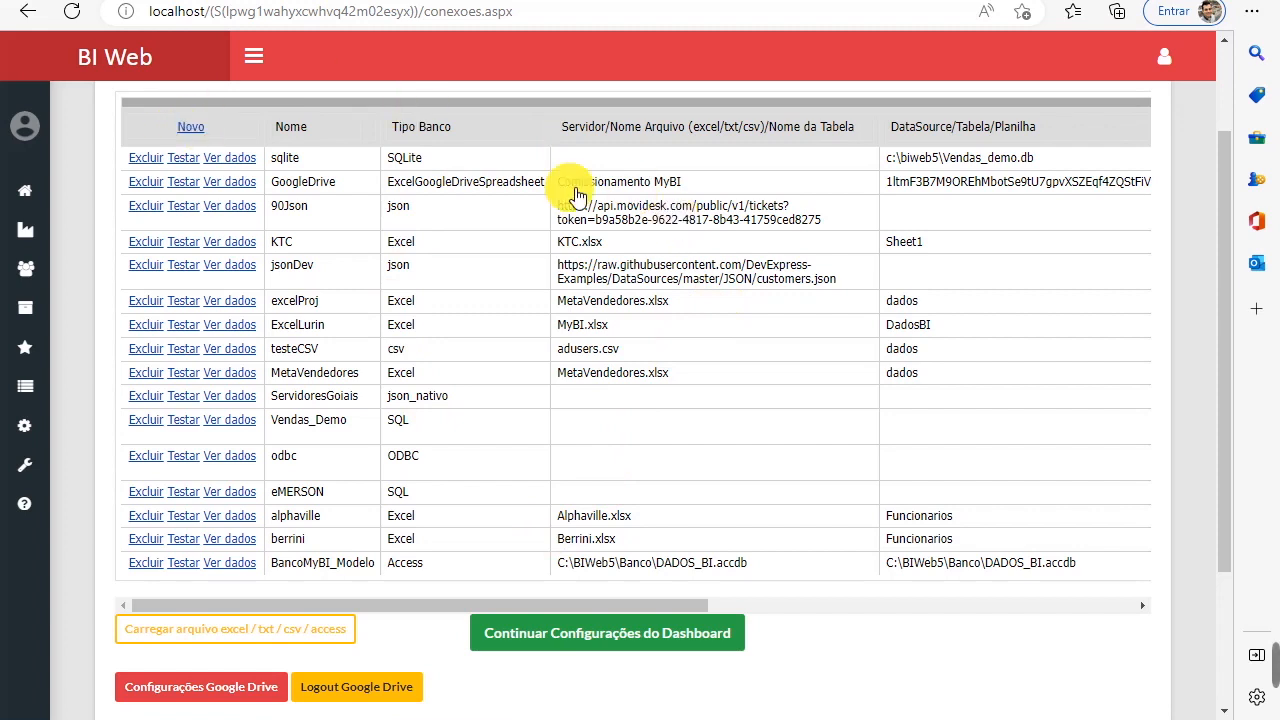
scroll(563, 180, up, 1)
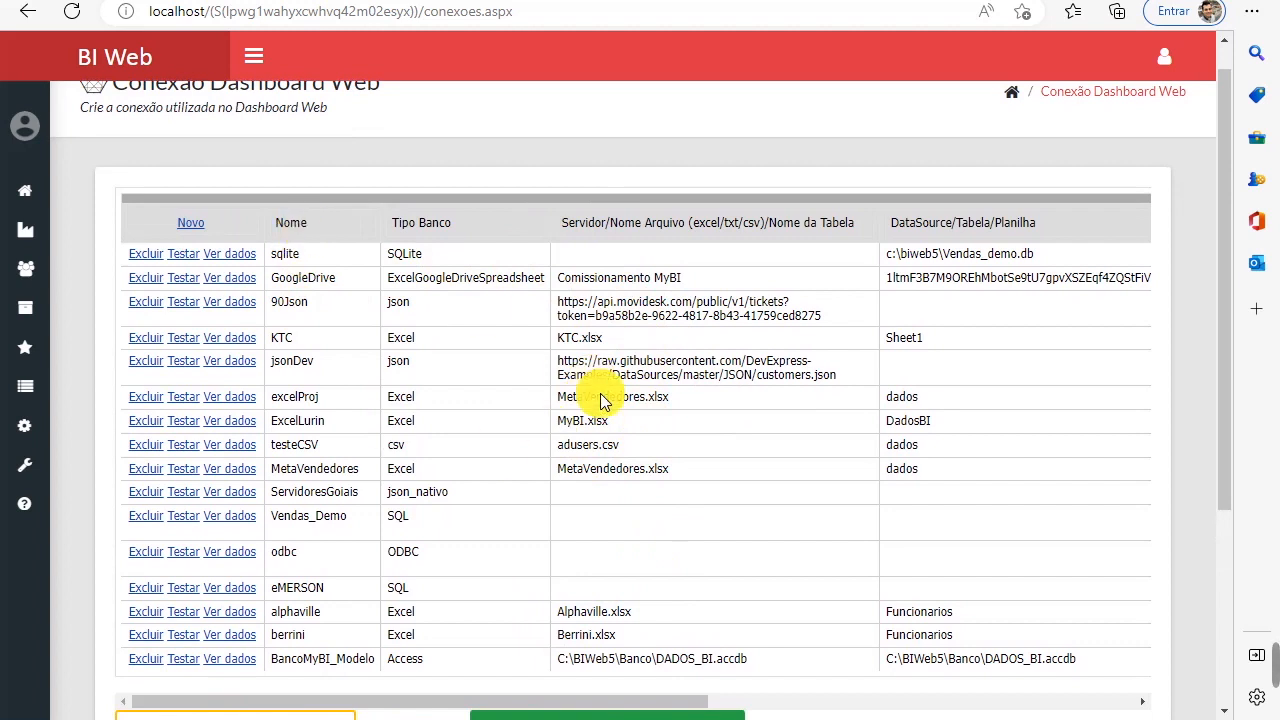
scroll(600, 393, down, 1)
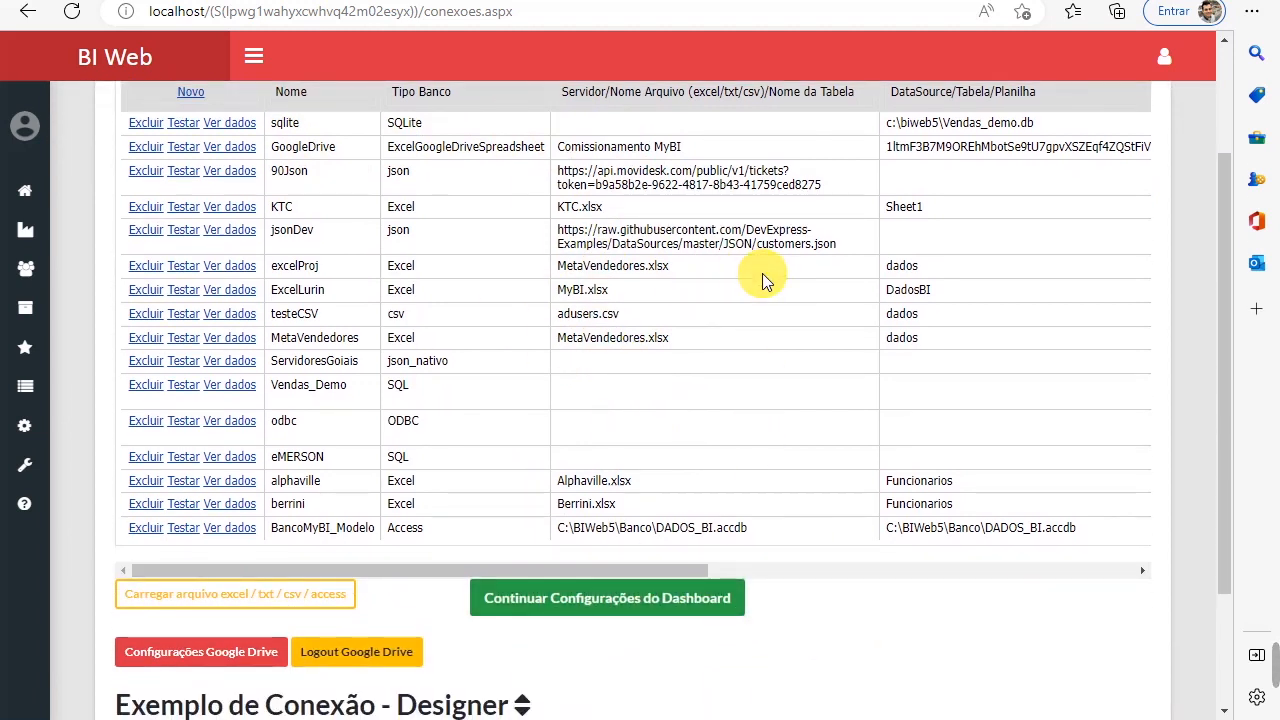
click(587, 604)
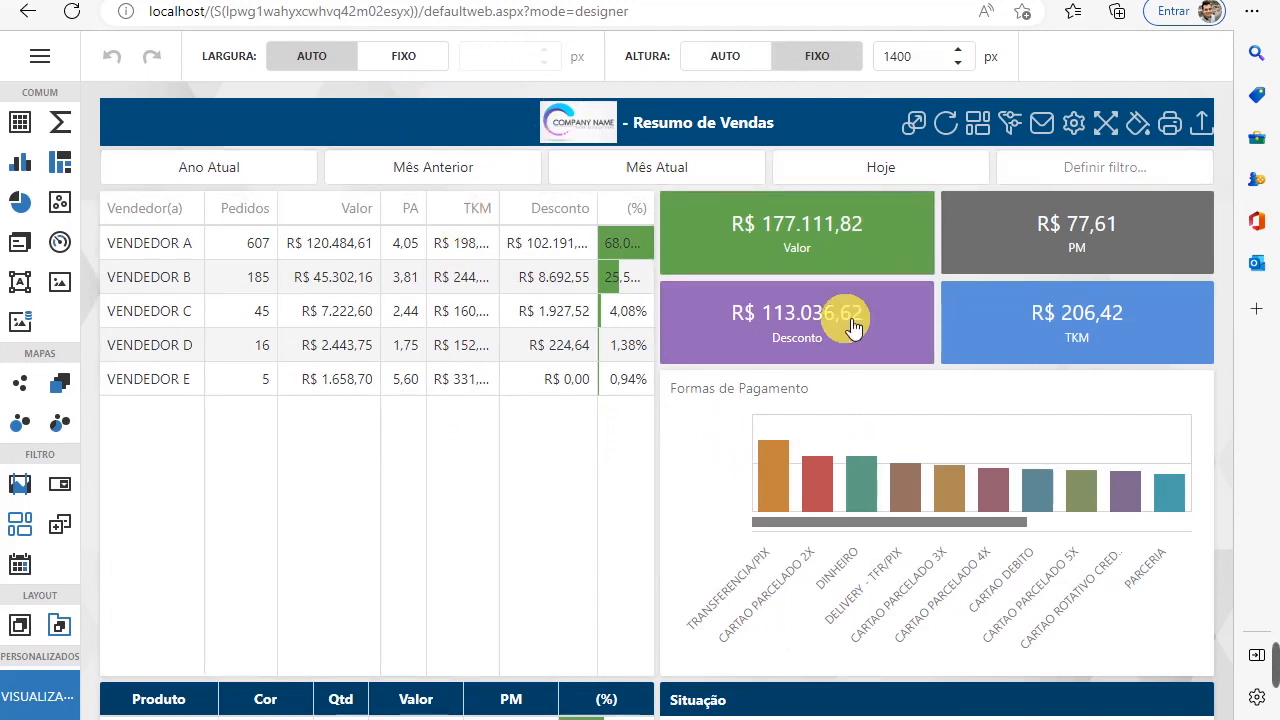
Examine the charts of the Resumo de Vendas dashboard and the list of tabs that can be opened.
scroll(852, 328, down, 3)
scroll(852, 328, down, 4)
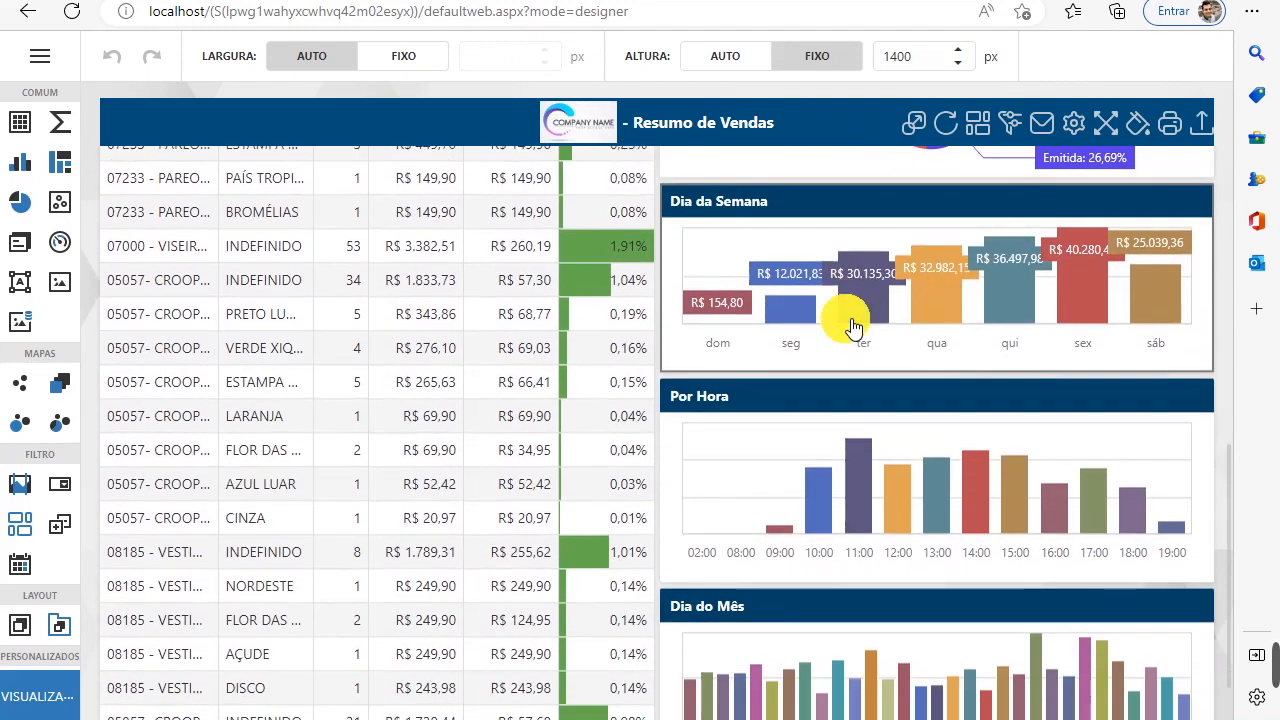
scroll(852, 328, up, 3)
scroll(852, 328, up, 4)
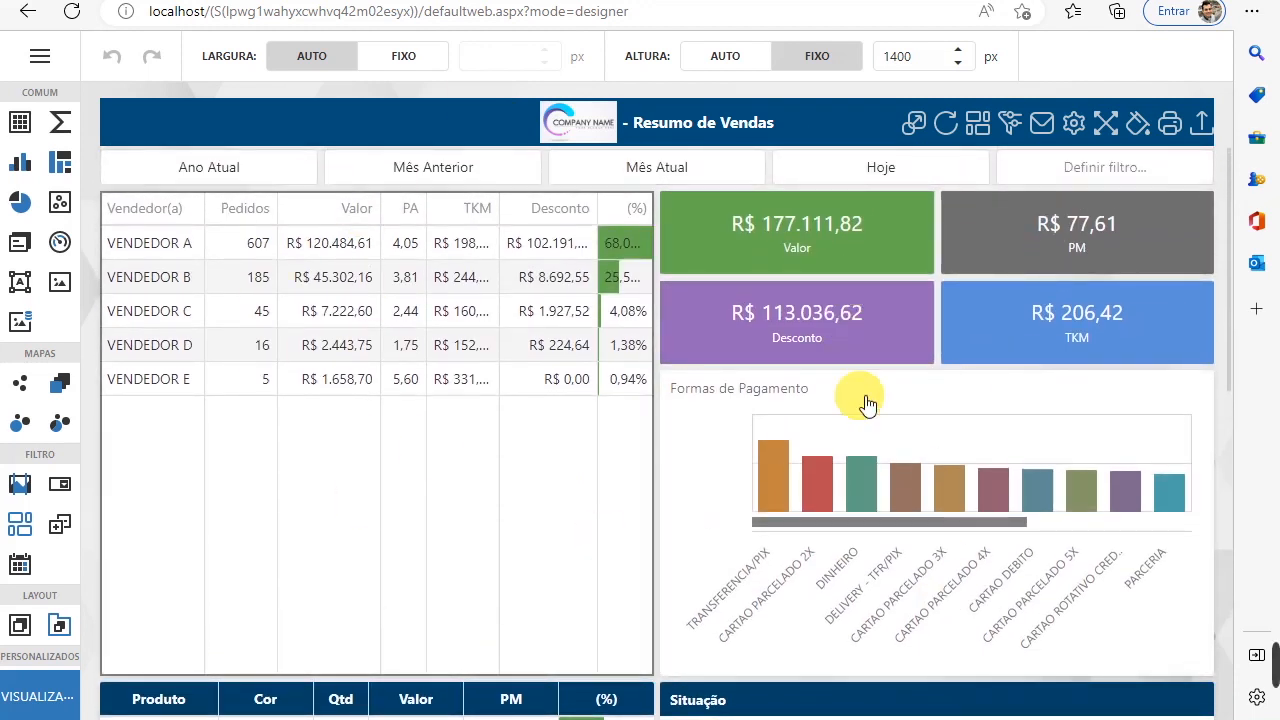
click(238, 94)
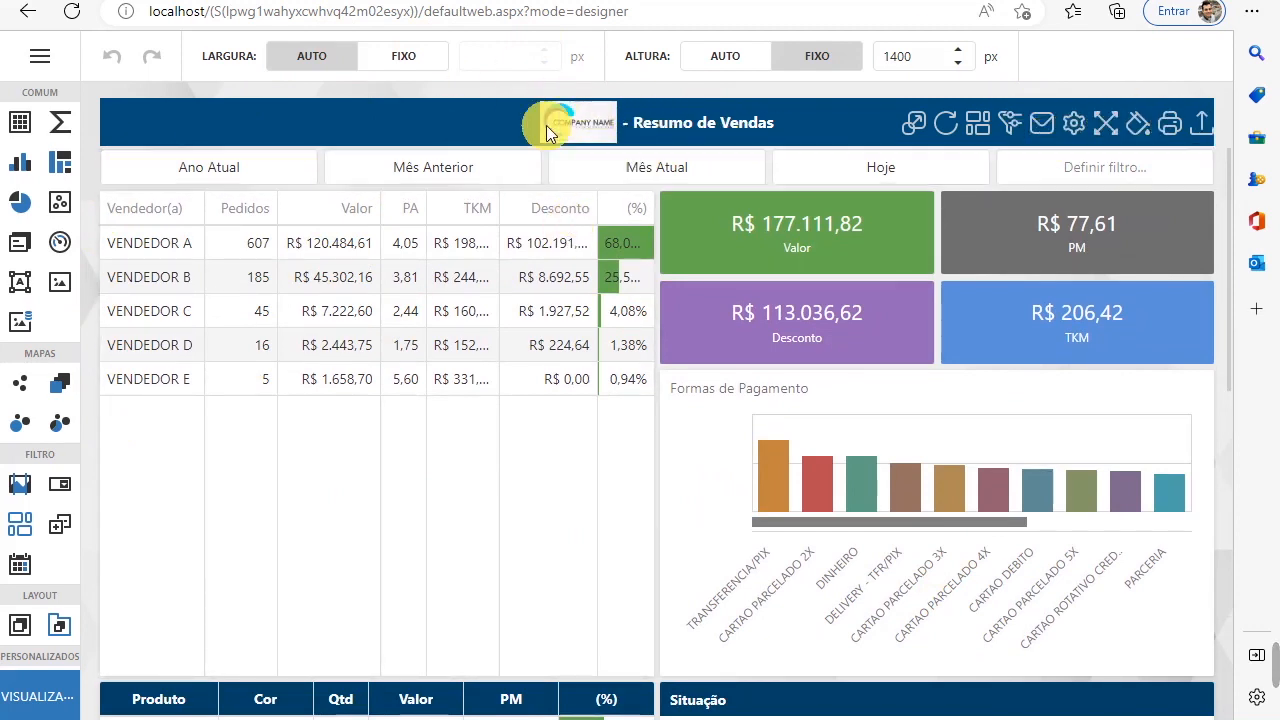
click(51, 63)
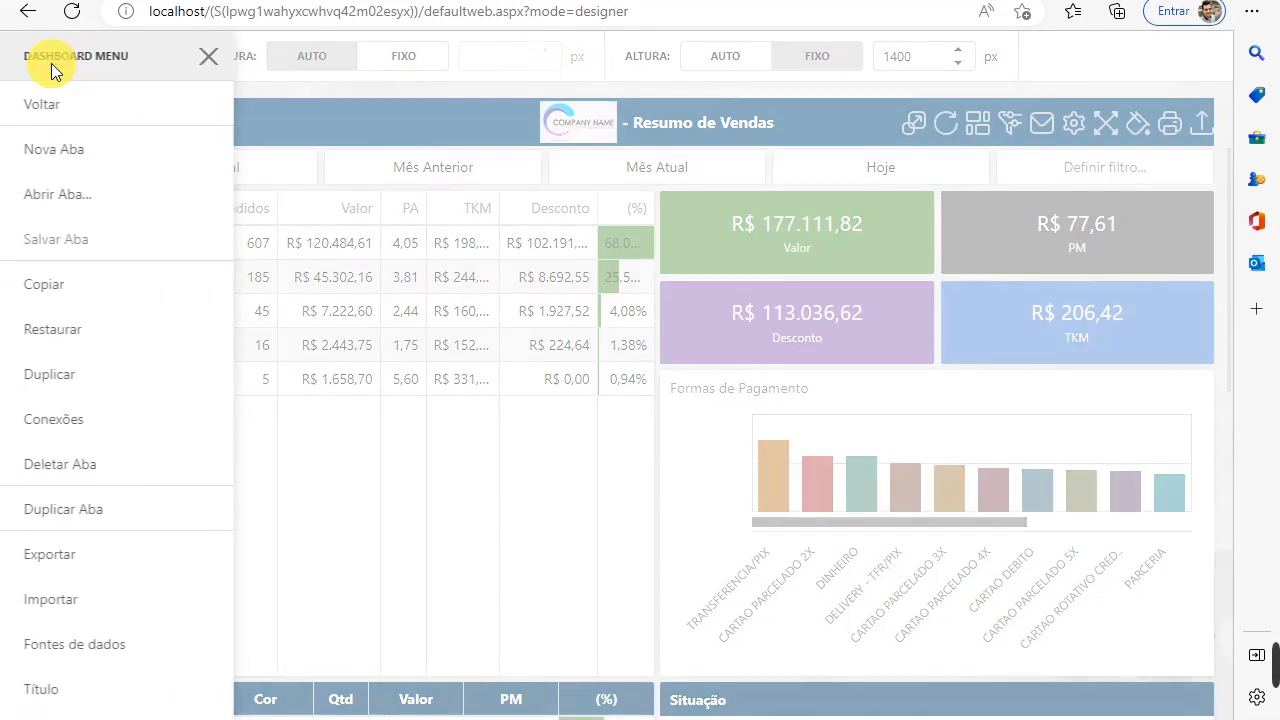
click(95, 200)
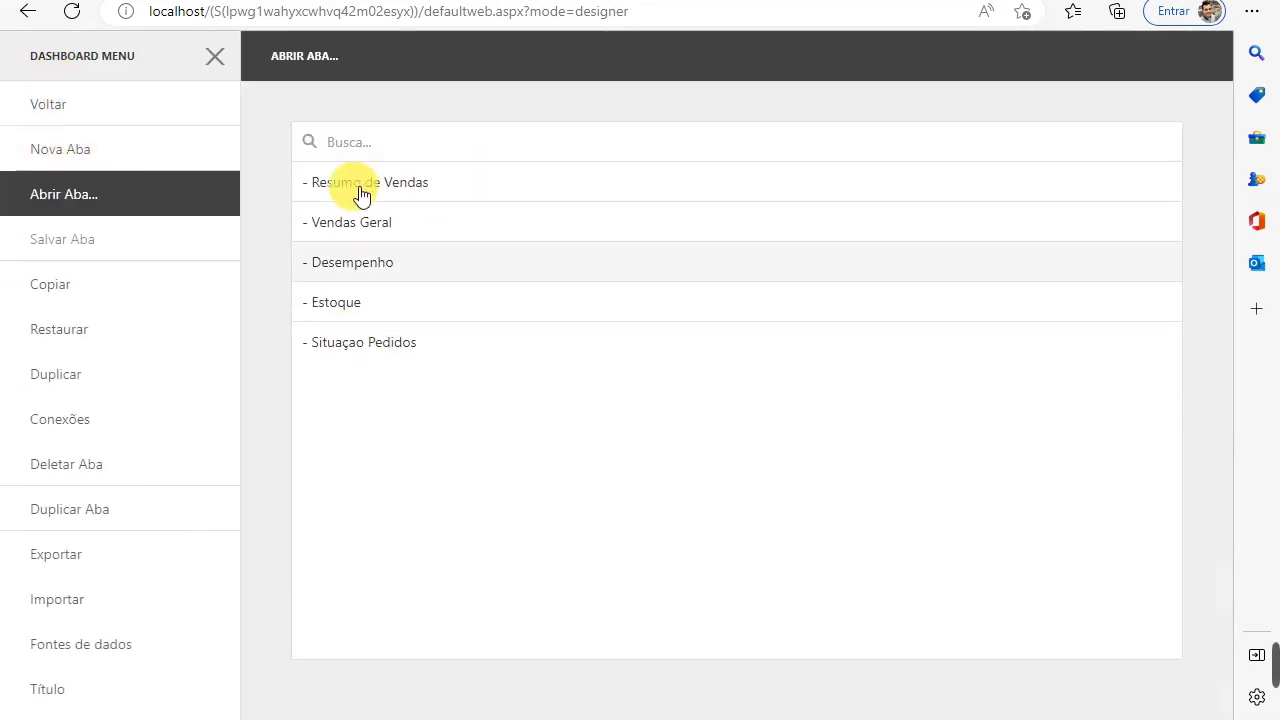
click(218, 58)
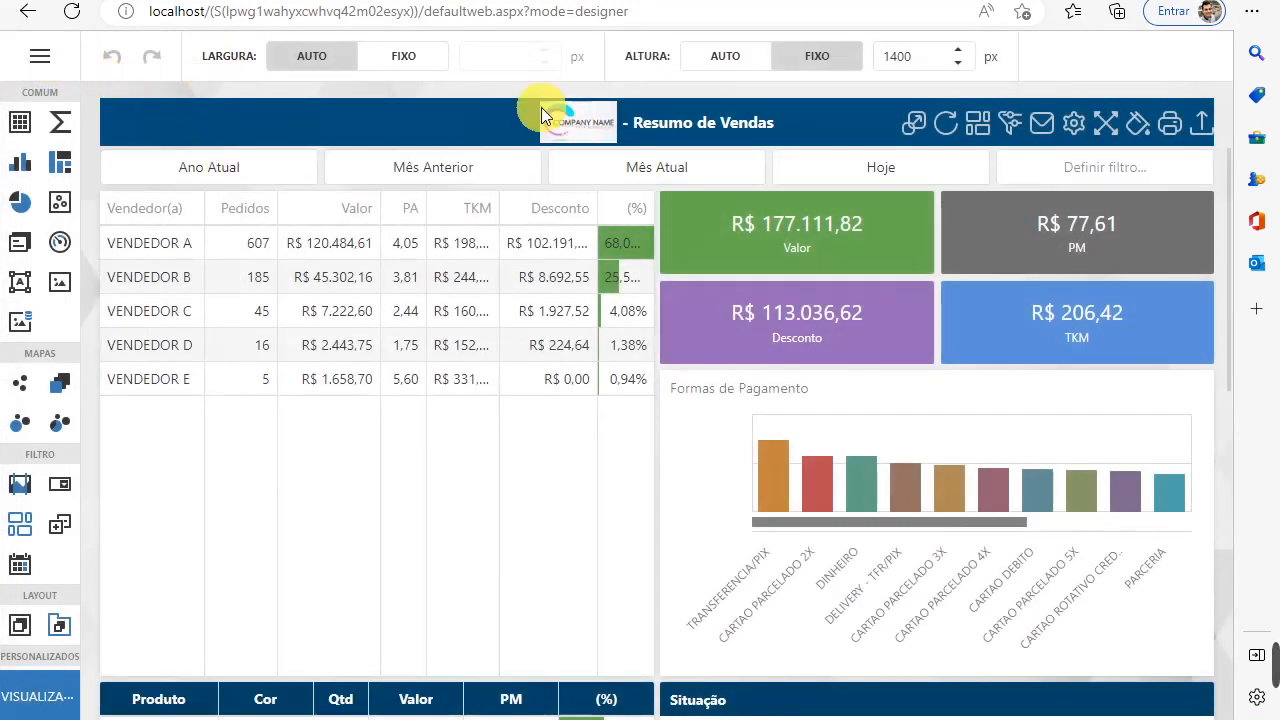
View the dashboard's title settings, including its text, alignment and image options.
click(40, 56)
scroll(70, 617, down, 3)
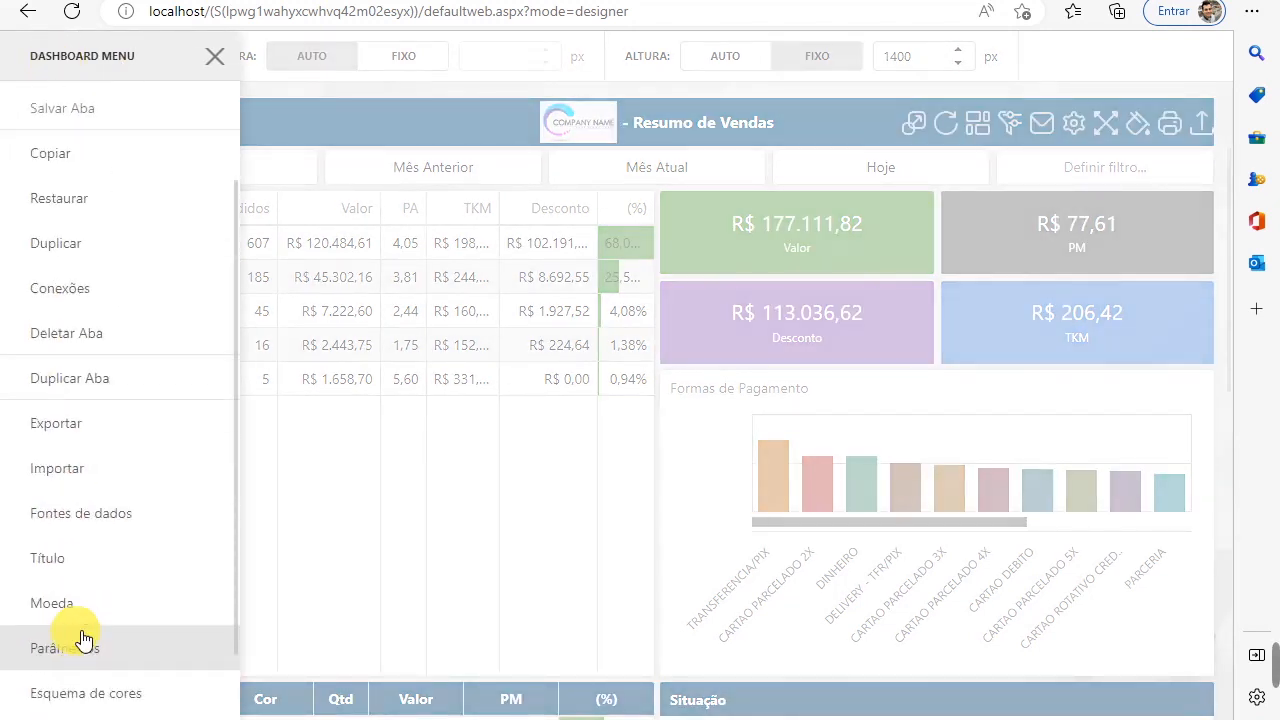
click(60, 560)
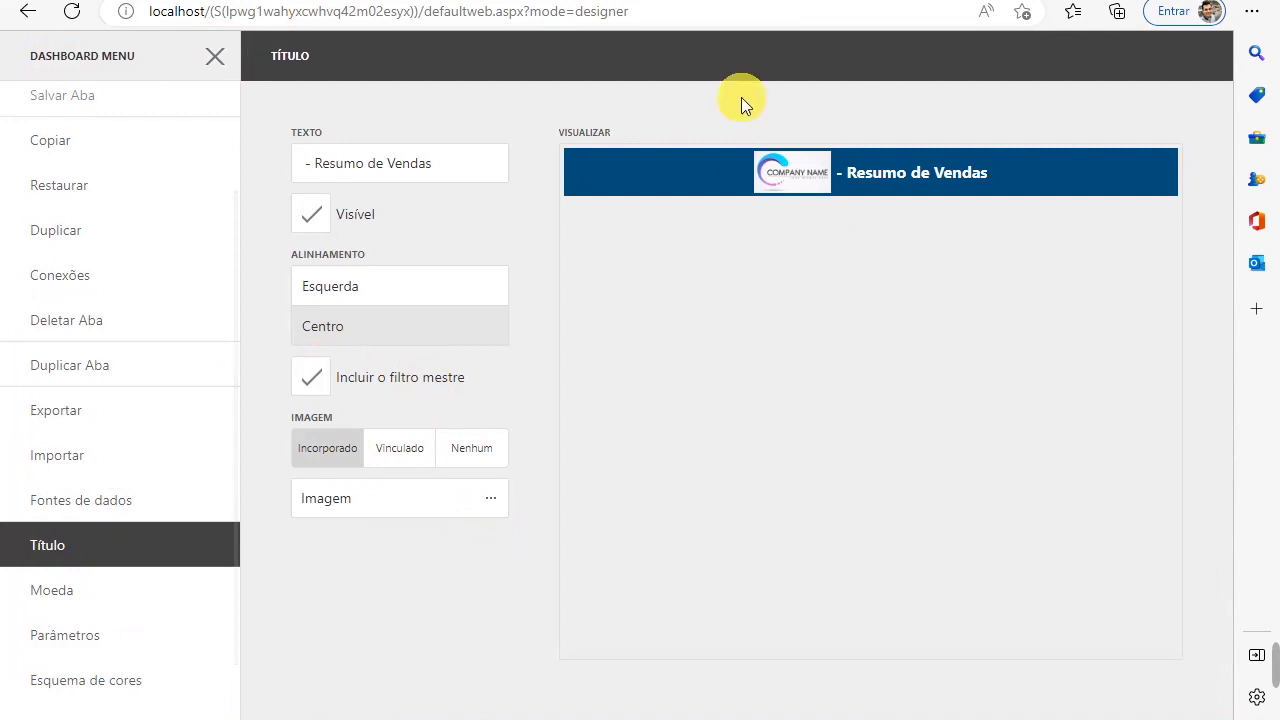
scroll(143, 220, up, 3)
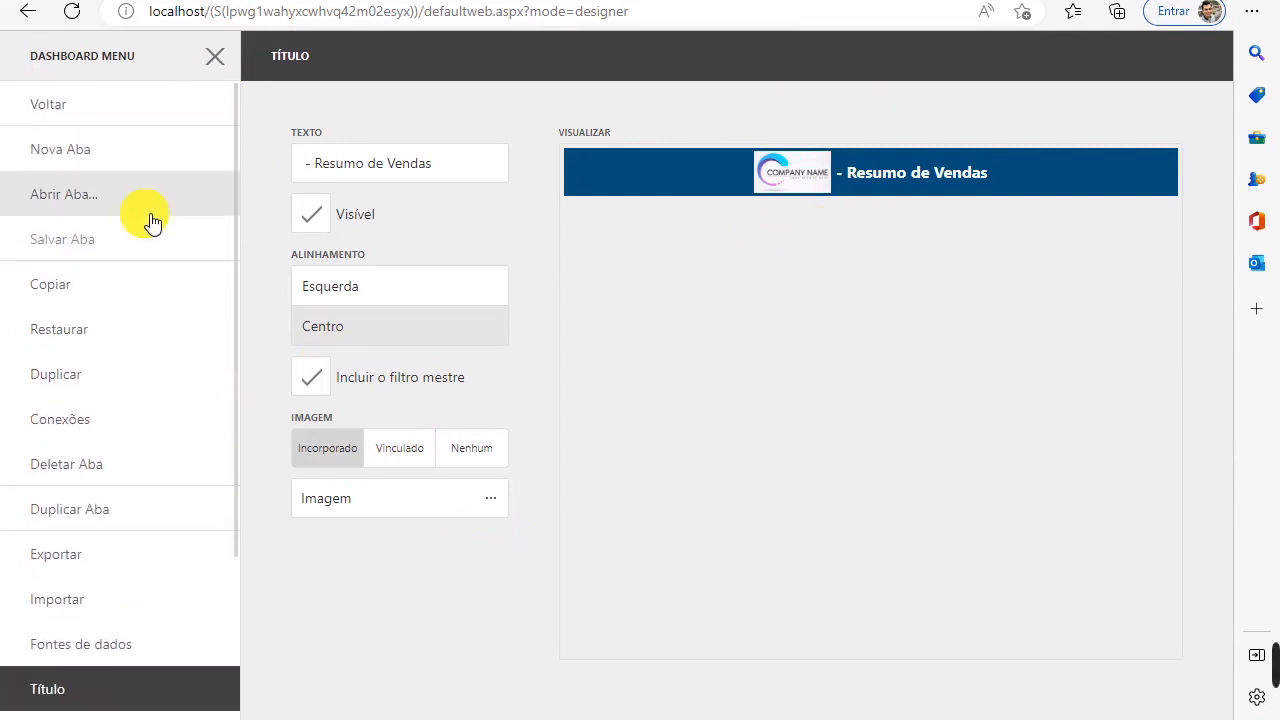
Start a new dashboard data source of the Banco de Dados type using the sqlite connection.
scroll(86, 466, down, 3)
click(86, 484)
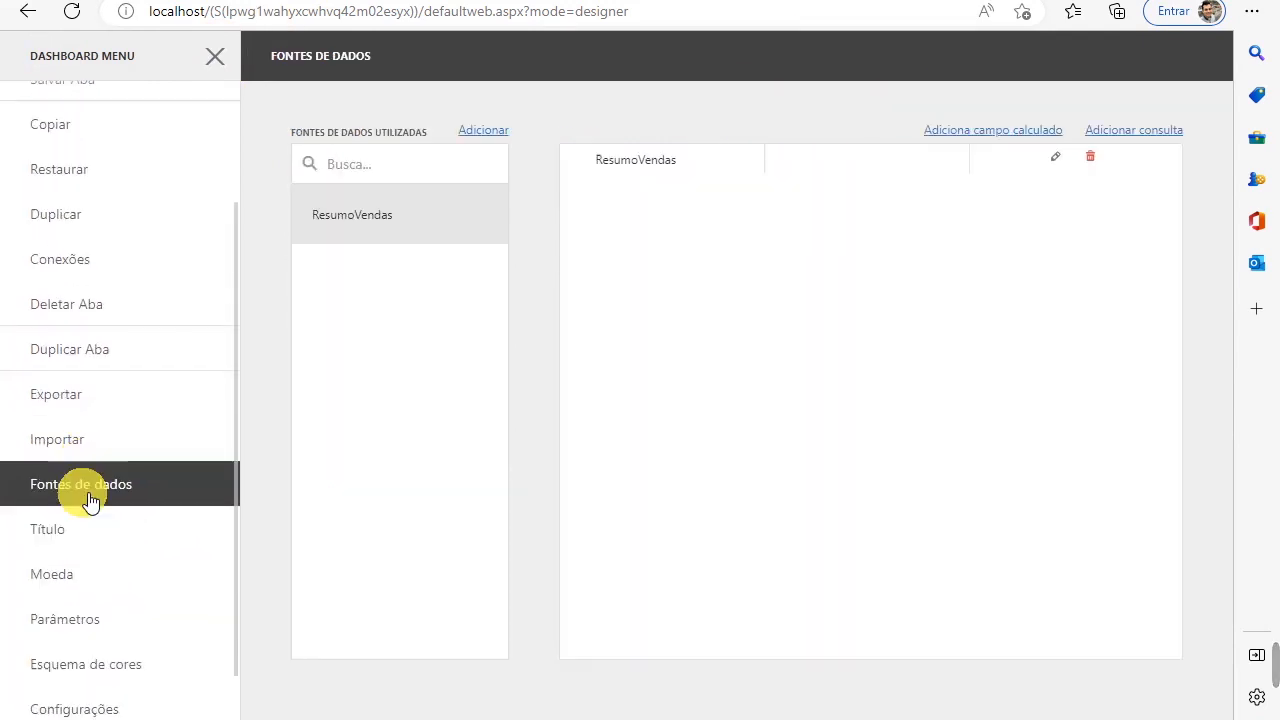
click(484, 131)
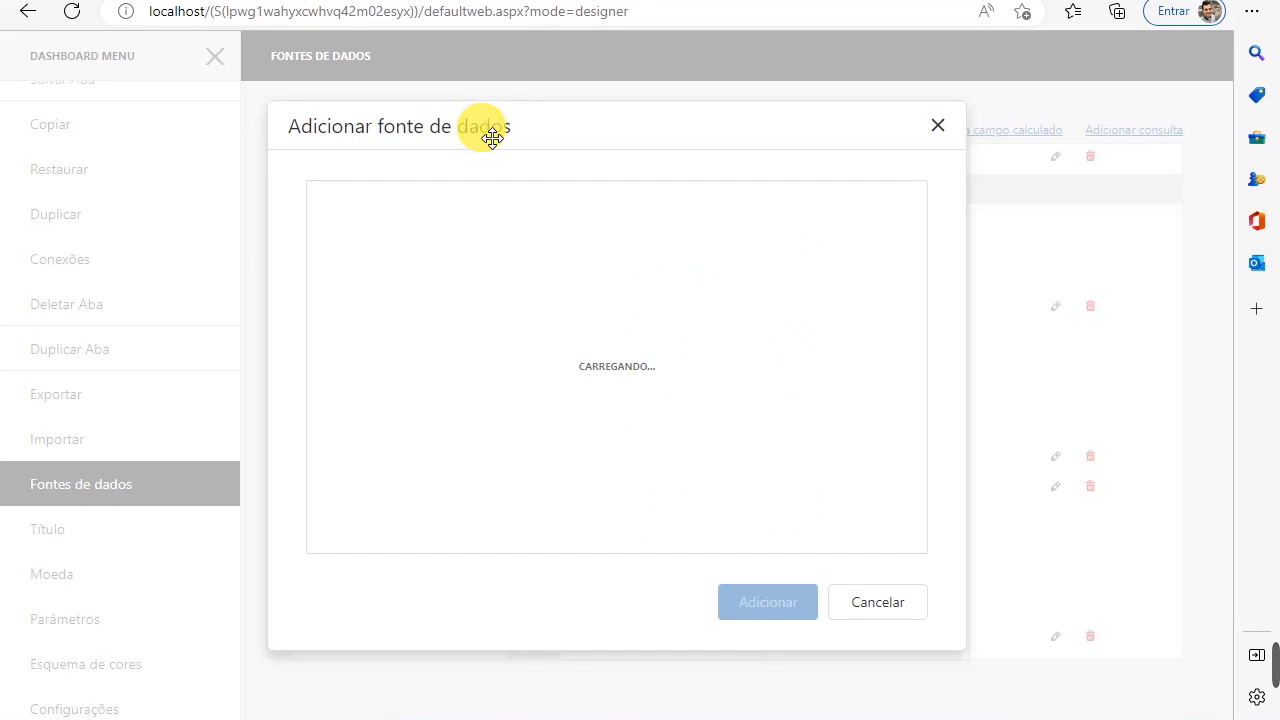
click(884, 192)
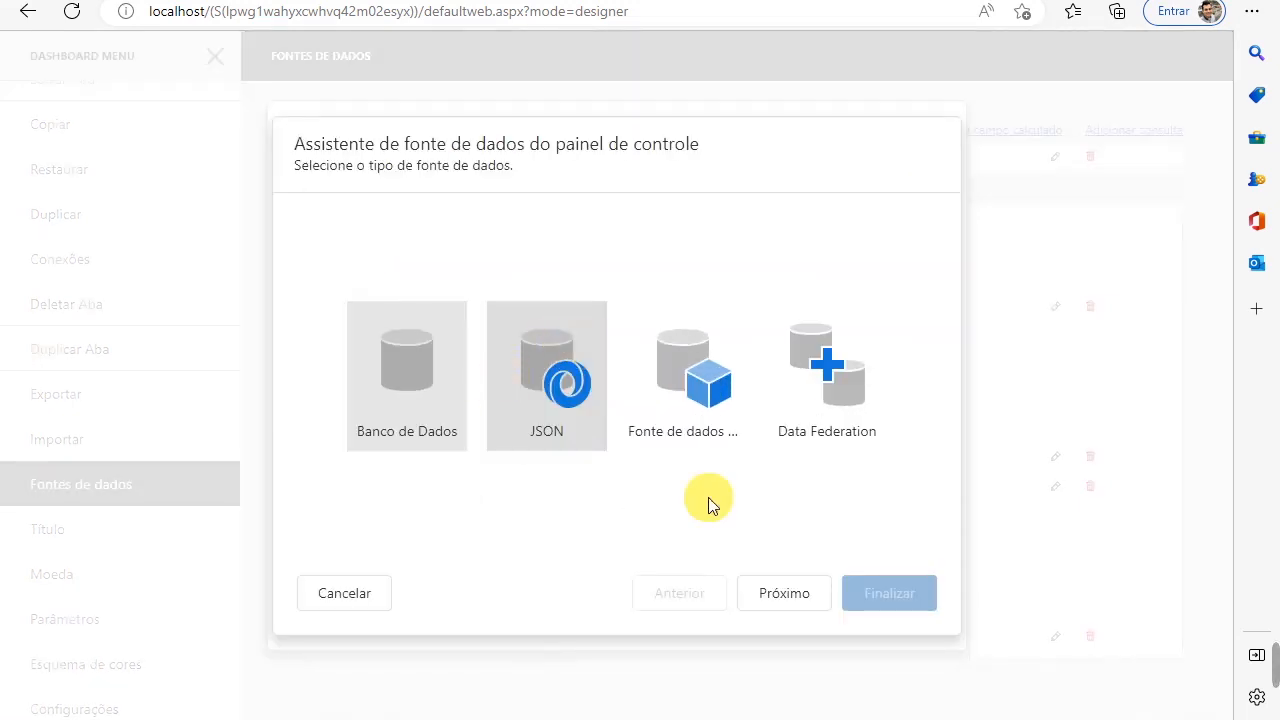
click(776, 605)
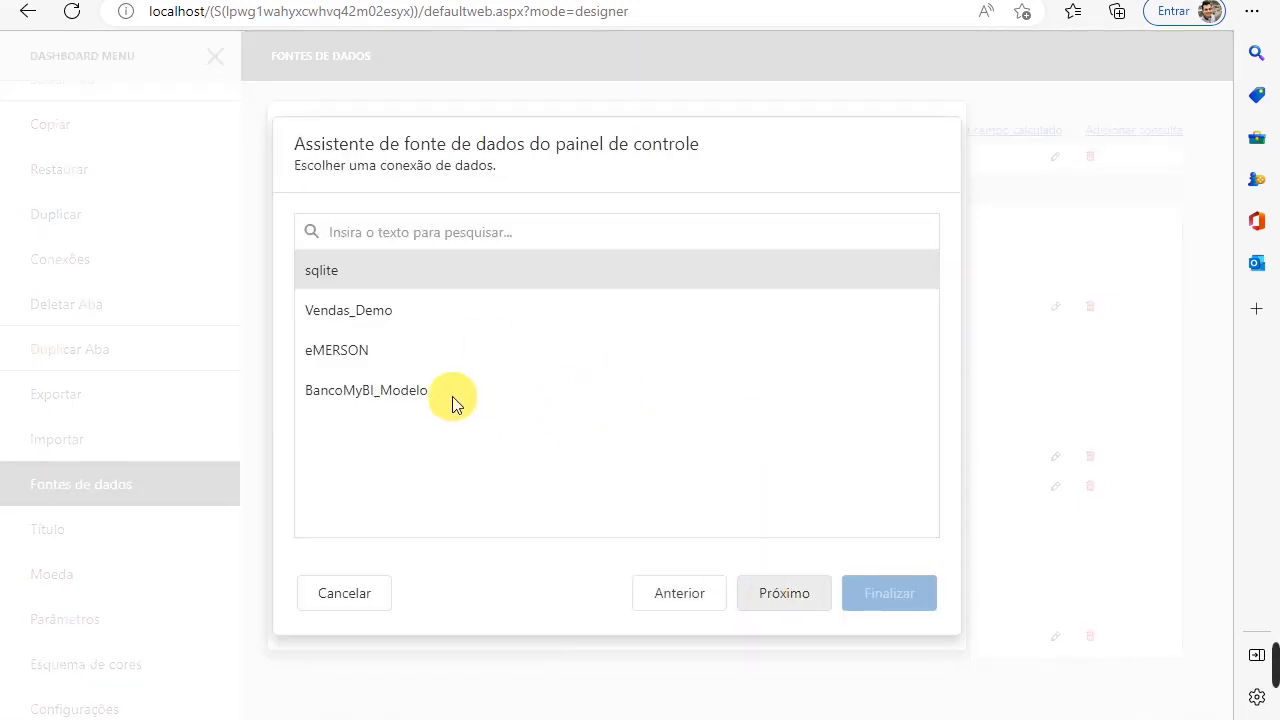
click(371, 277)
click(790, 605)
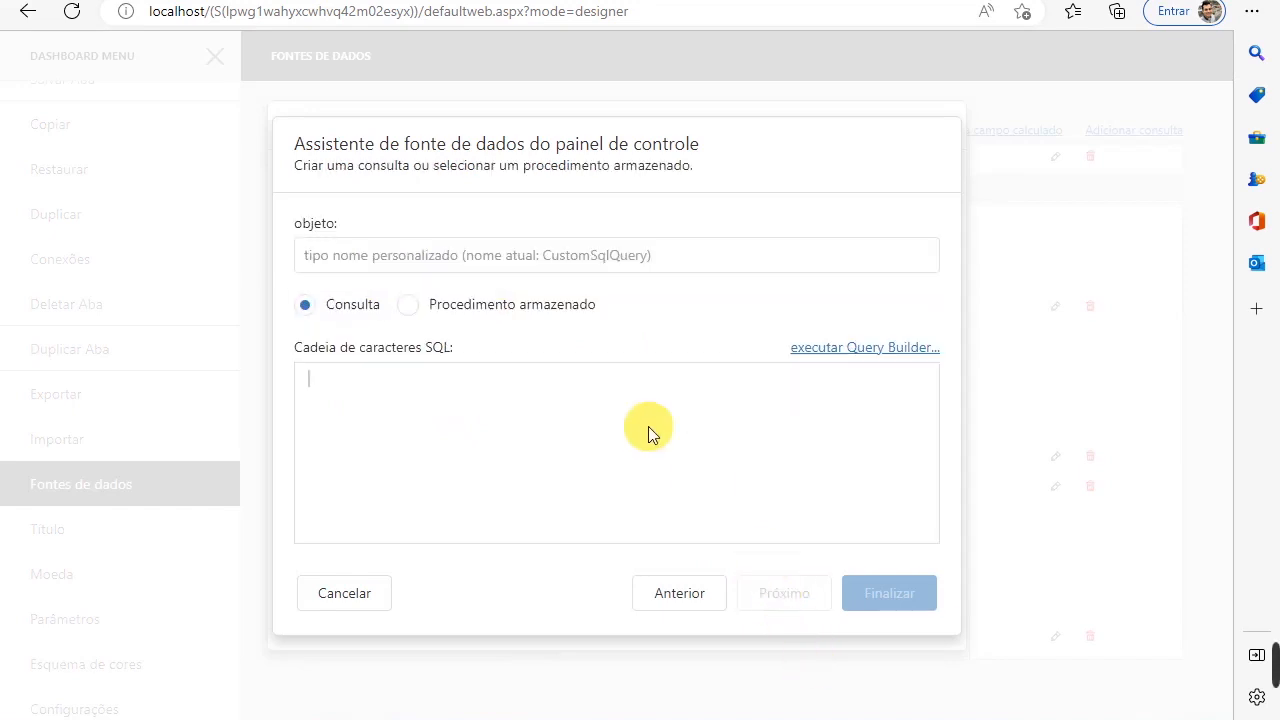
Build a query in the Query Builder that selects all columns of the vendas_demo table.
click(848, 350)
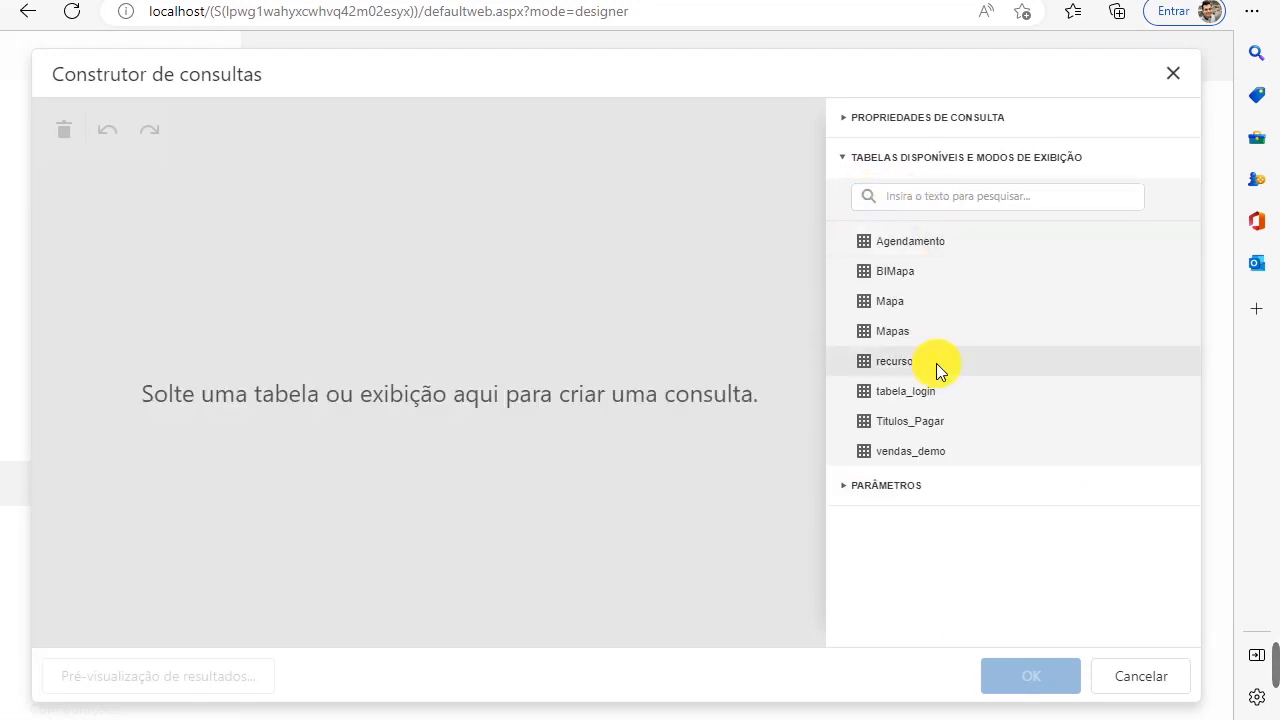
double_click(946, 455)
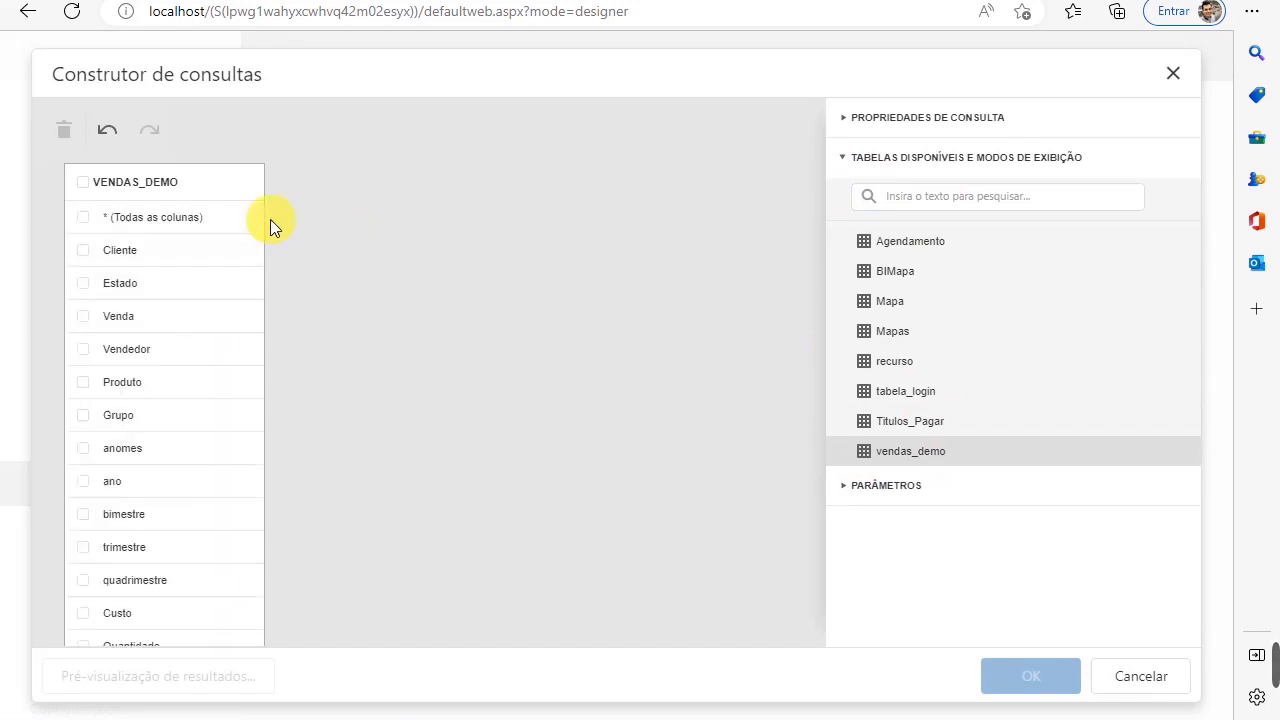
click(84, 219)
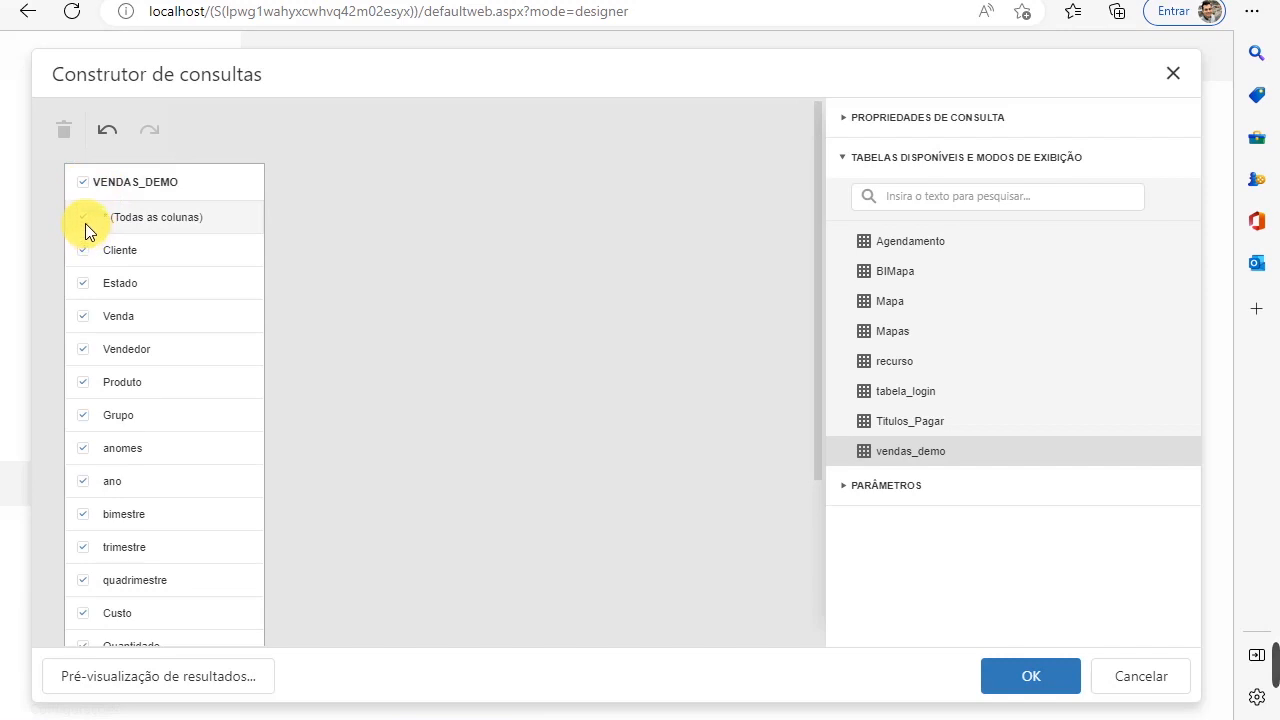
click(1034, 676)
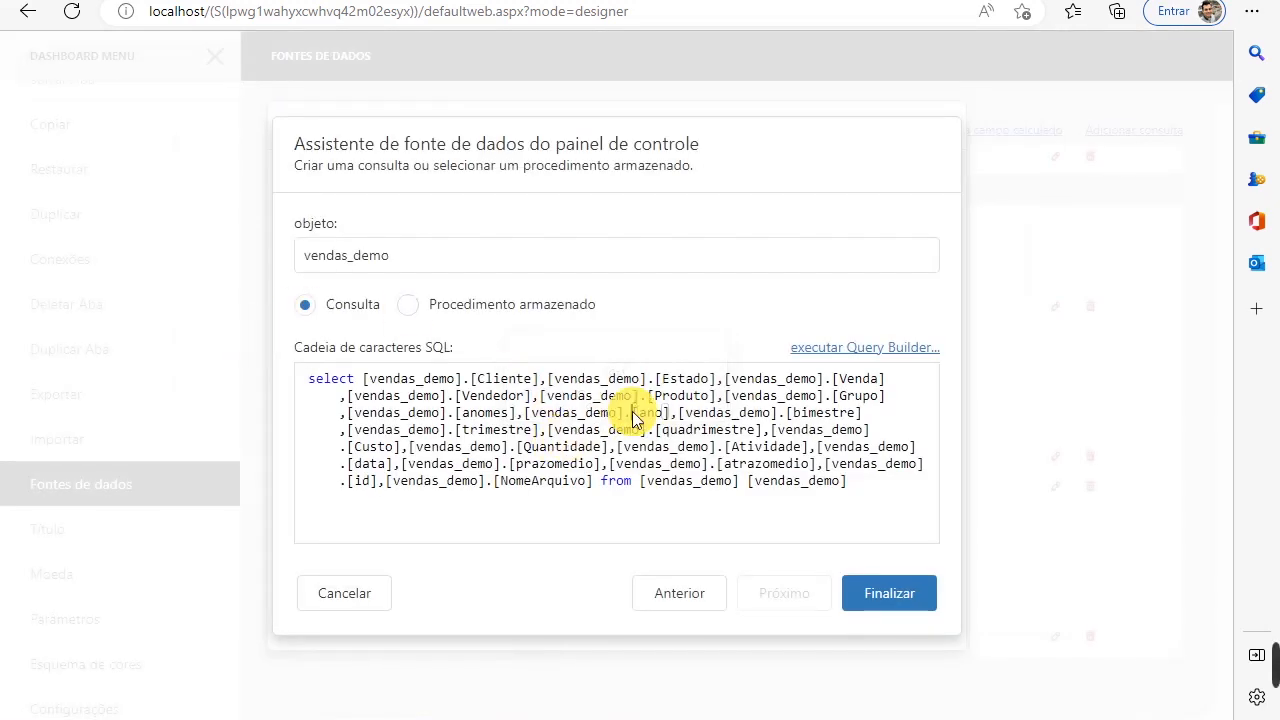
Check the generated SQL, finish the vendas_demo data source, add it to the dashboard and return to the design view.
click(632, 412)
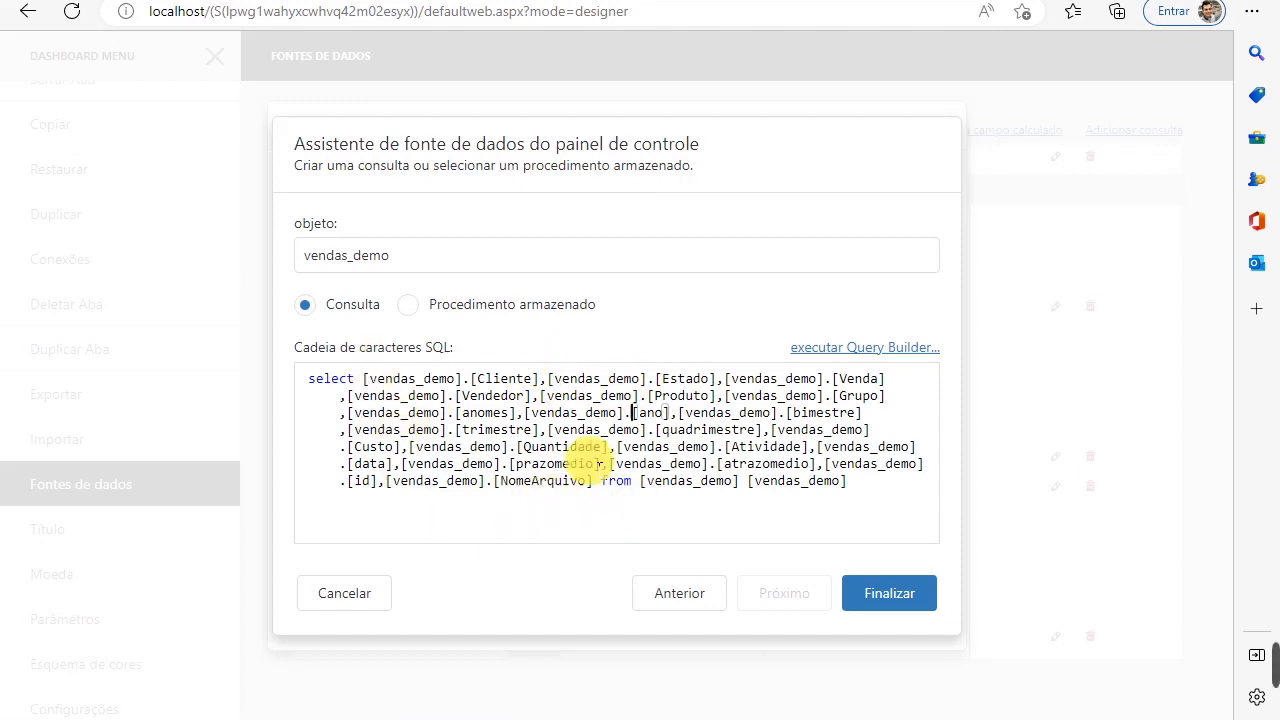
double_click(505, 429)
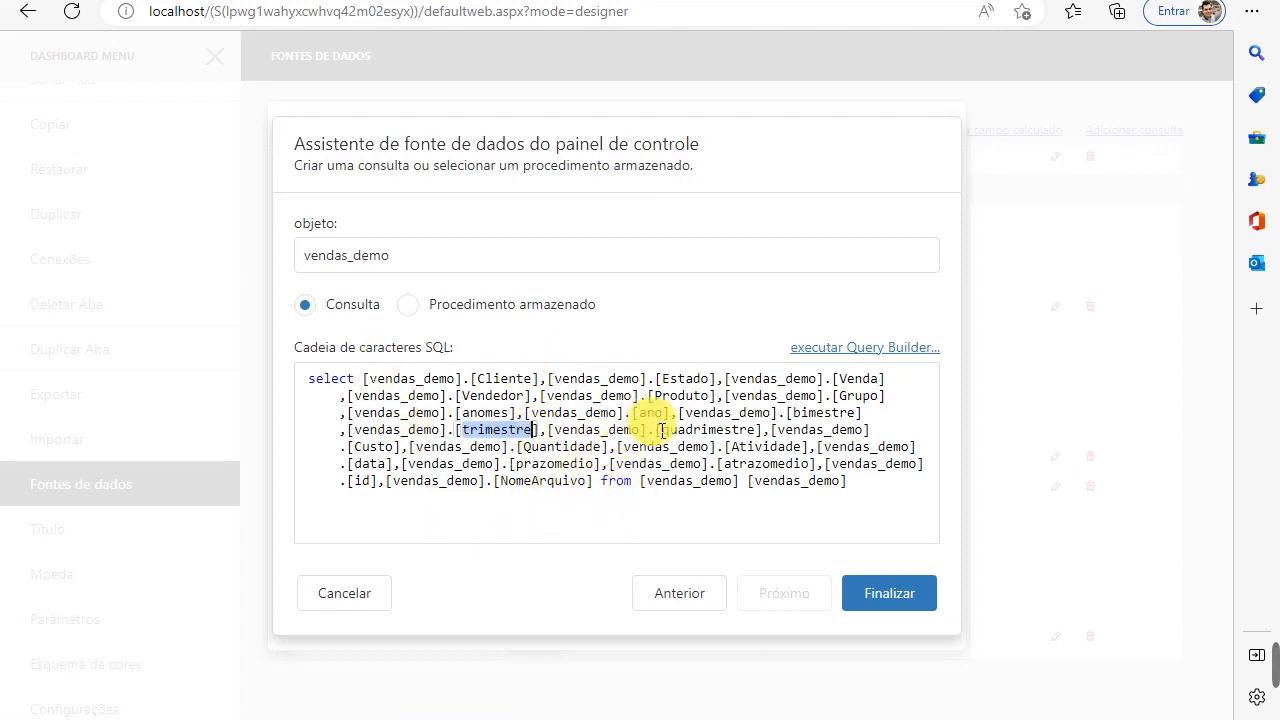
click(889, 596)
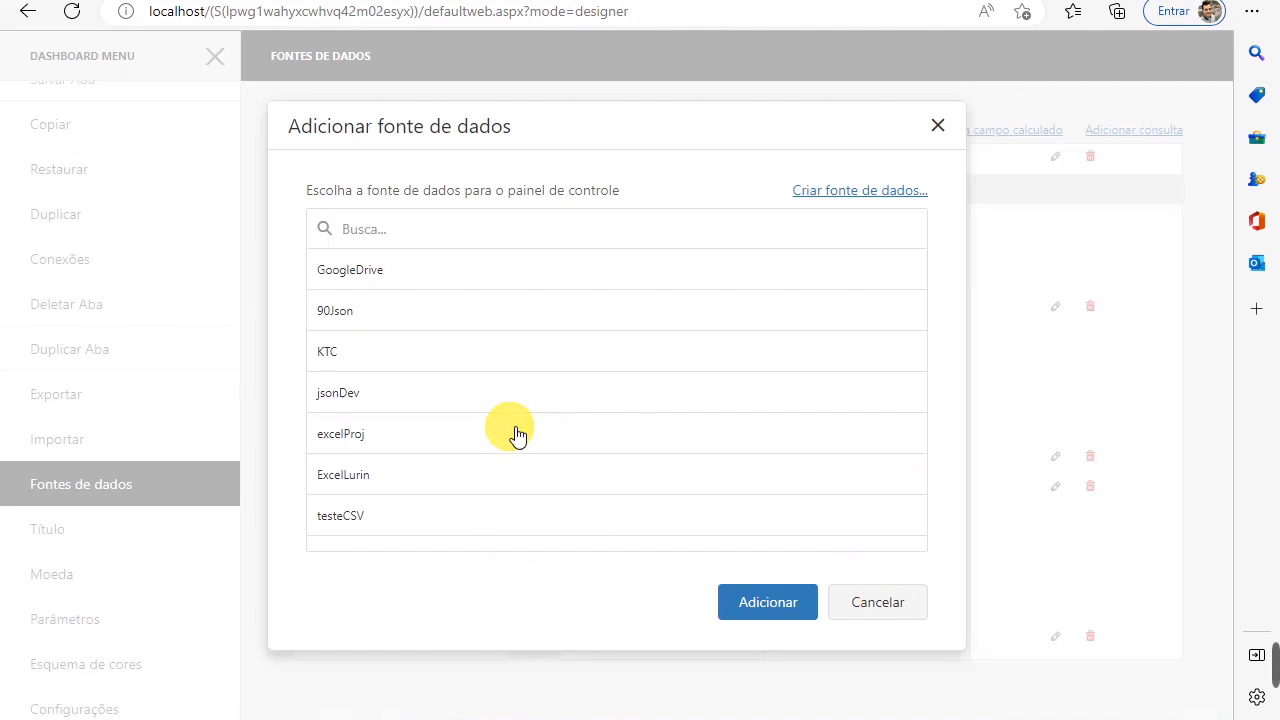
click(777, 603)
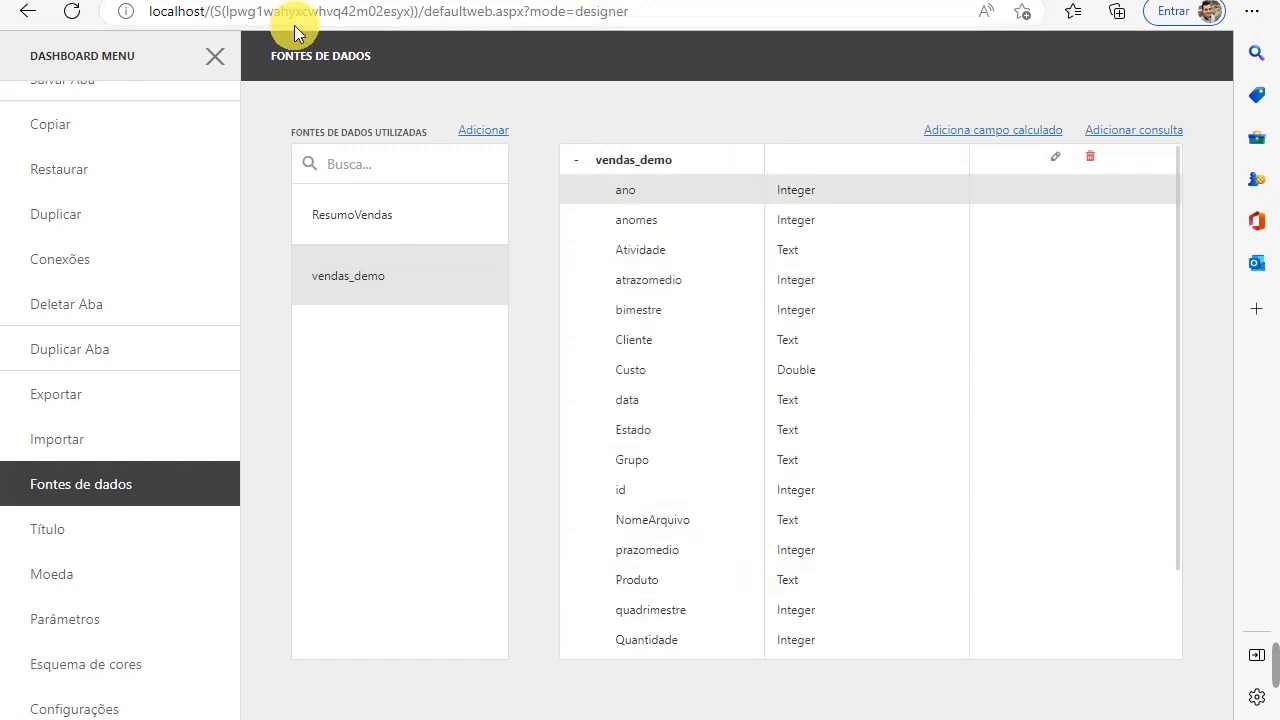
click(215, 56)
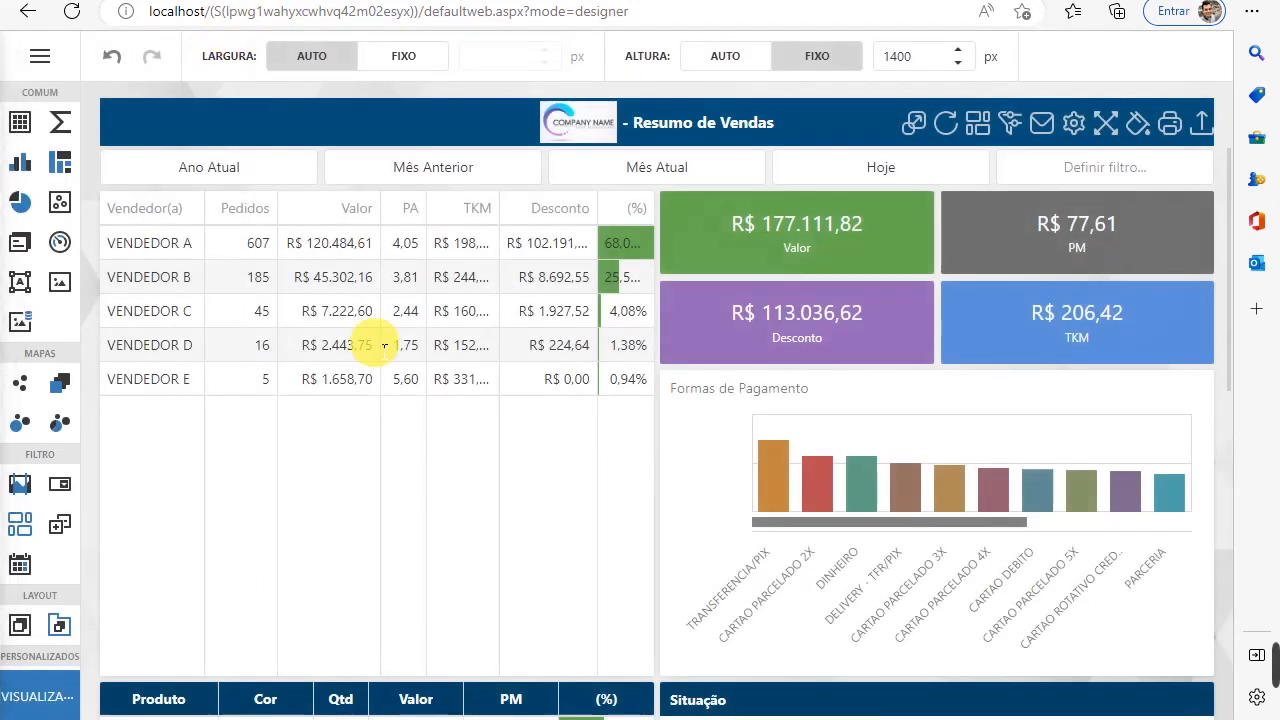
Switch the seller grid's data source from ResumoVendas to vendas_demo/vendas_demo.
click(431, 461)
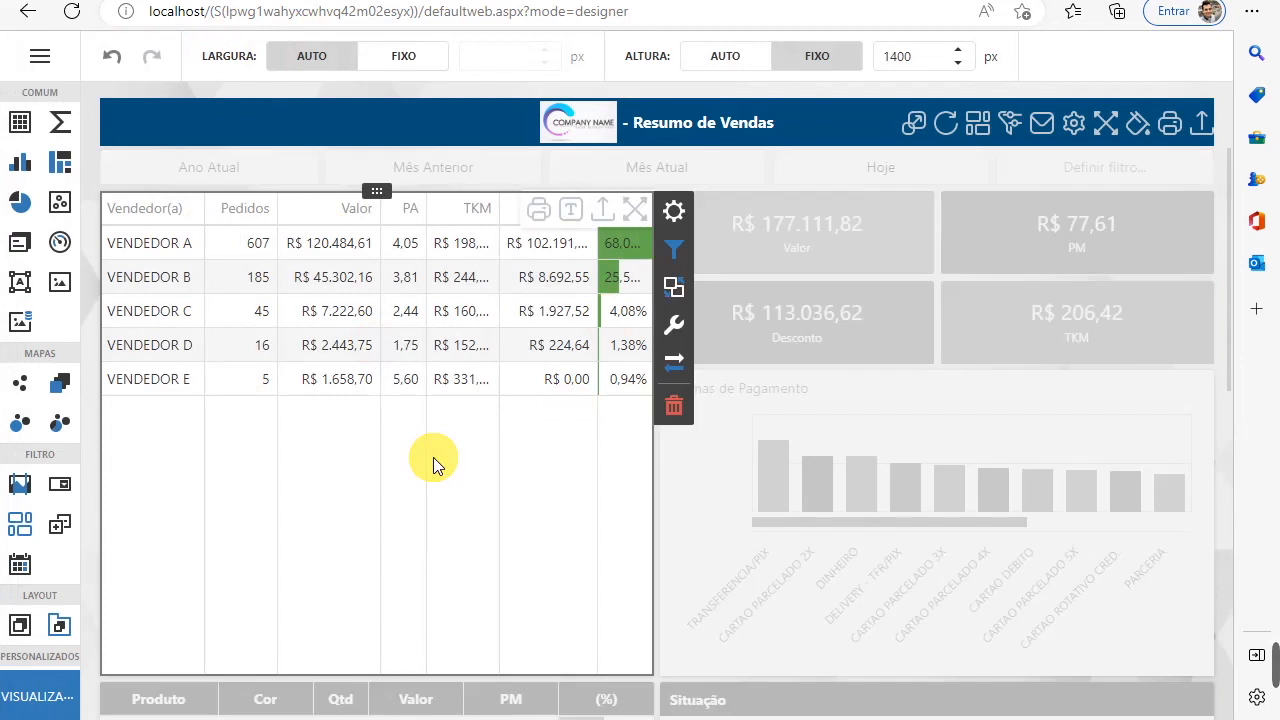
click(673, 218)
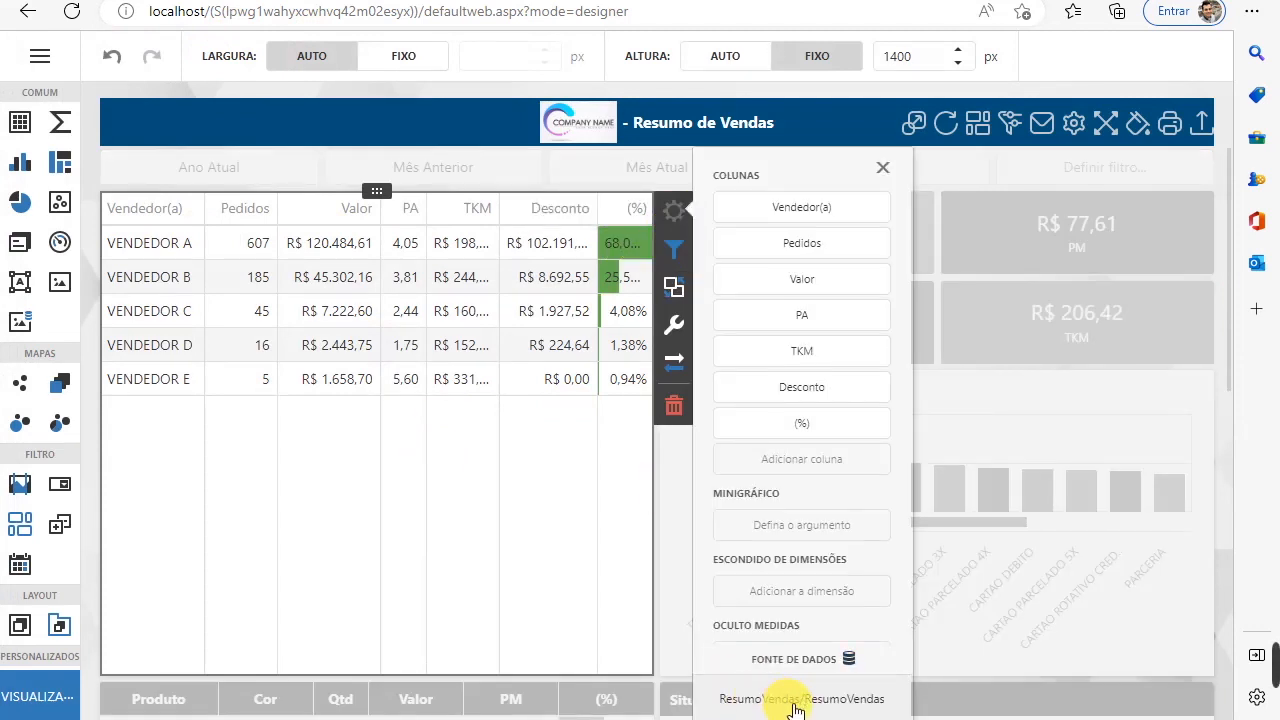
click(795, 700)
click(737, 458)
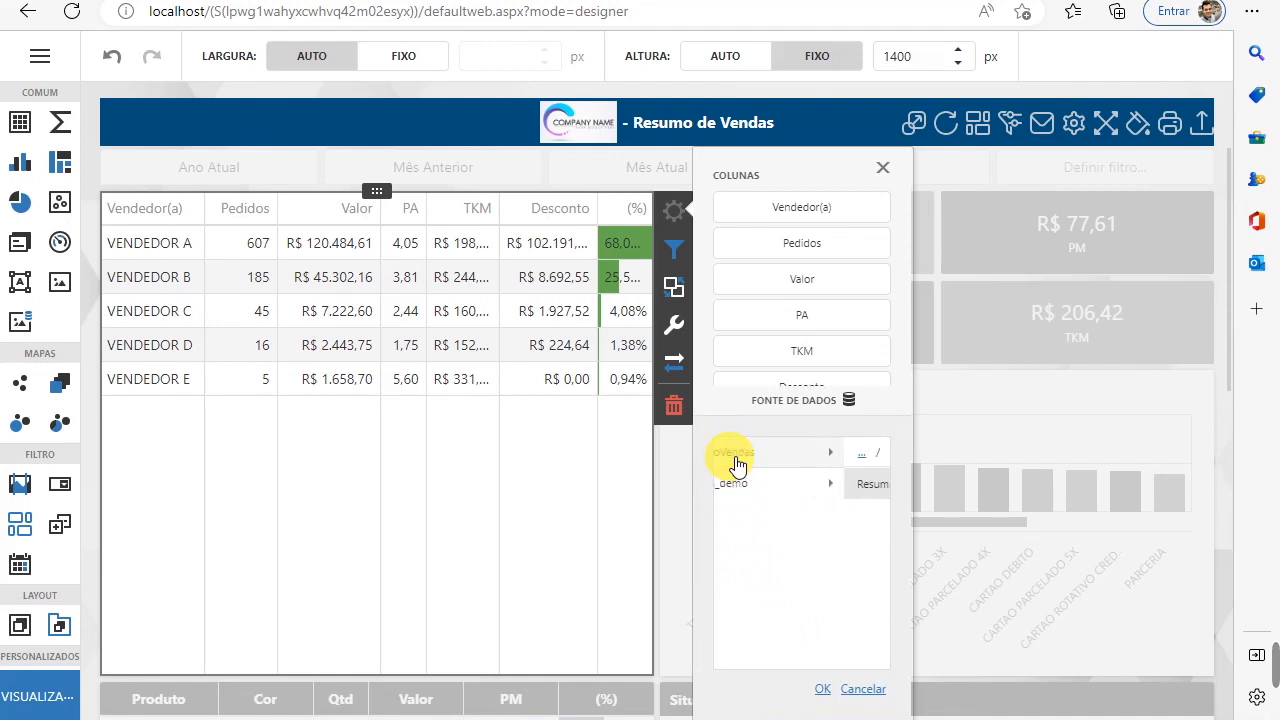
click(755, 487)
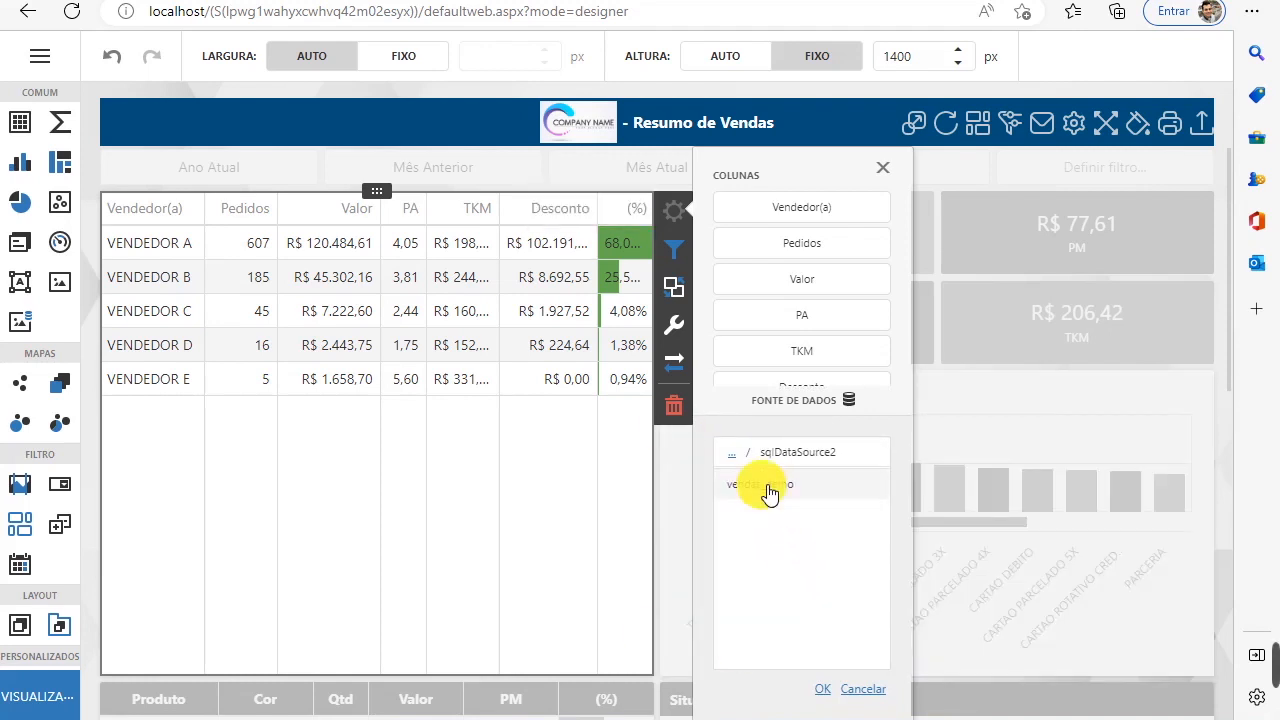
click(823, 690)
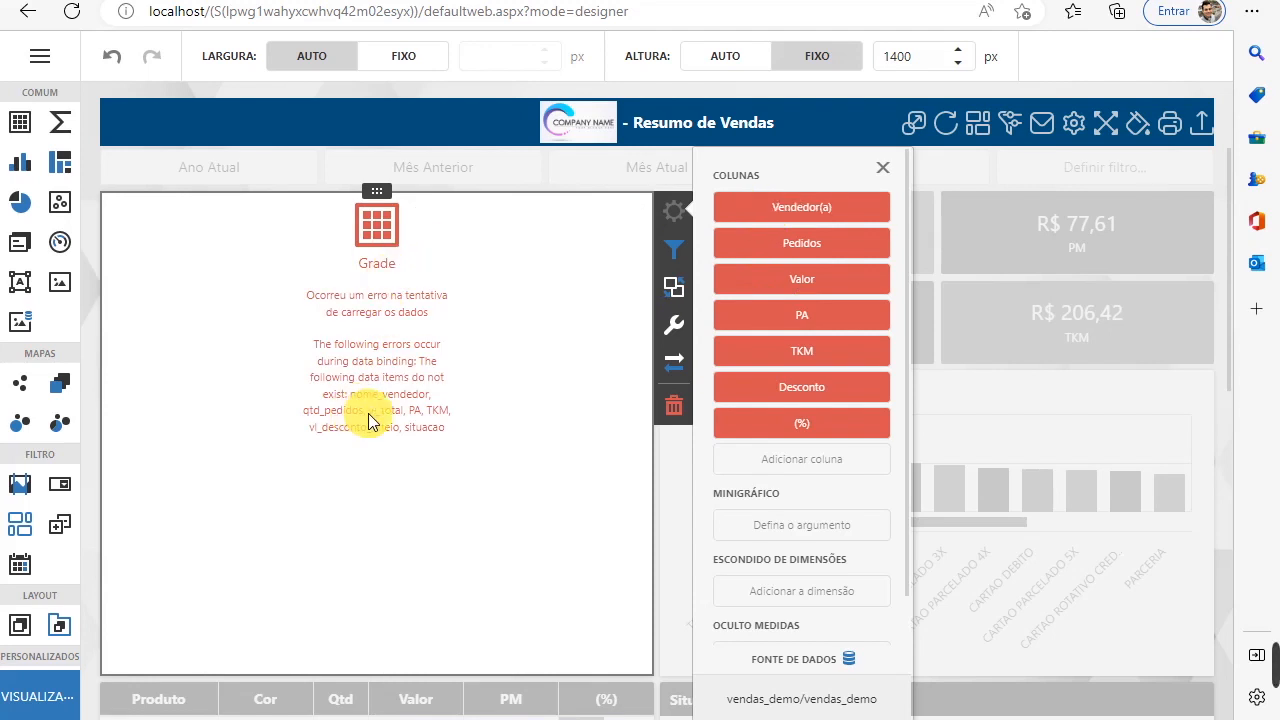
Bind the grid's Vendedor(a) column to the Vendedor field of the new data source.
click(774, 218)
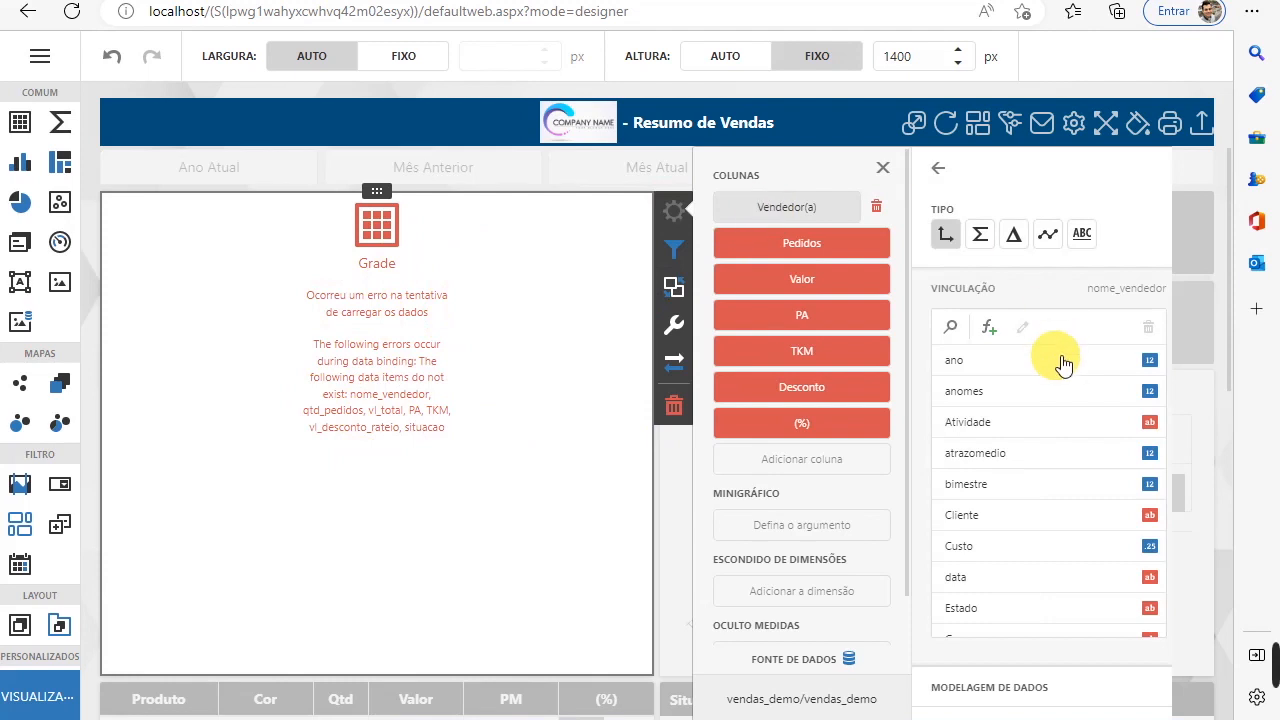
scroll(1030, 452, down, 3)
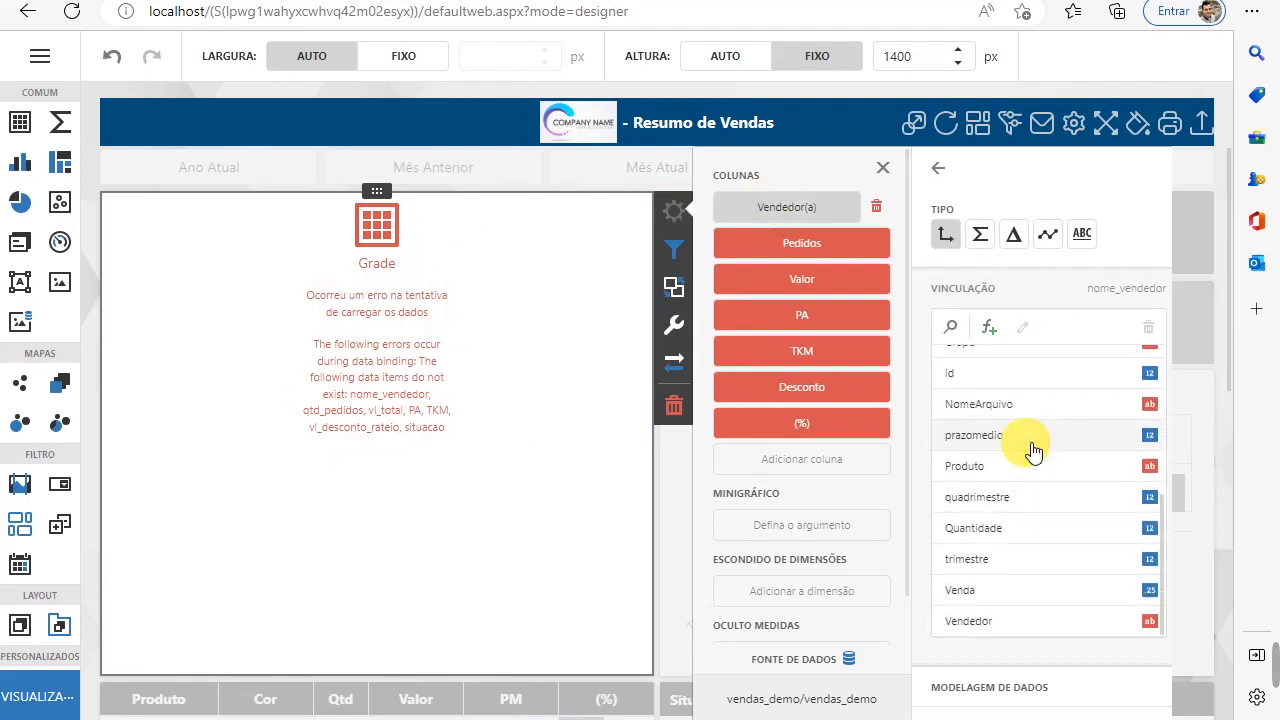
click(1053, 628)
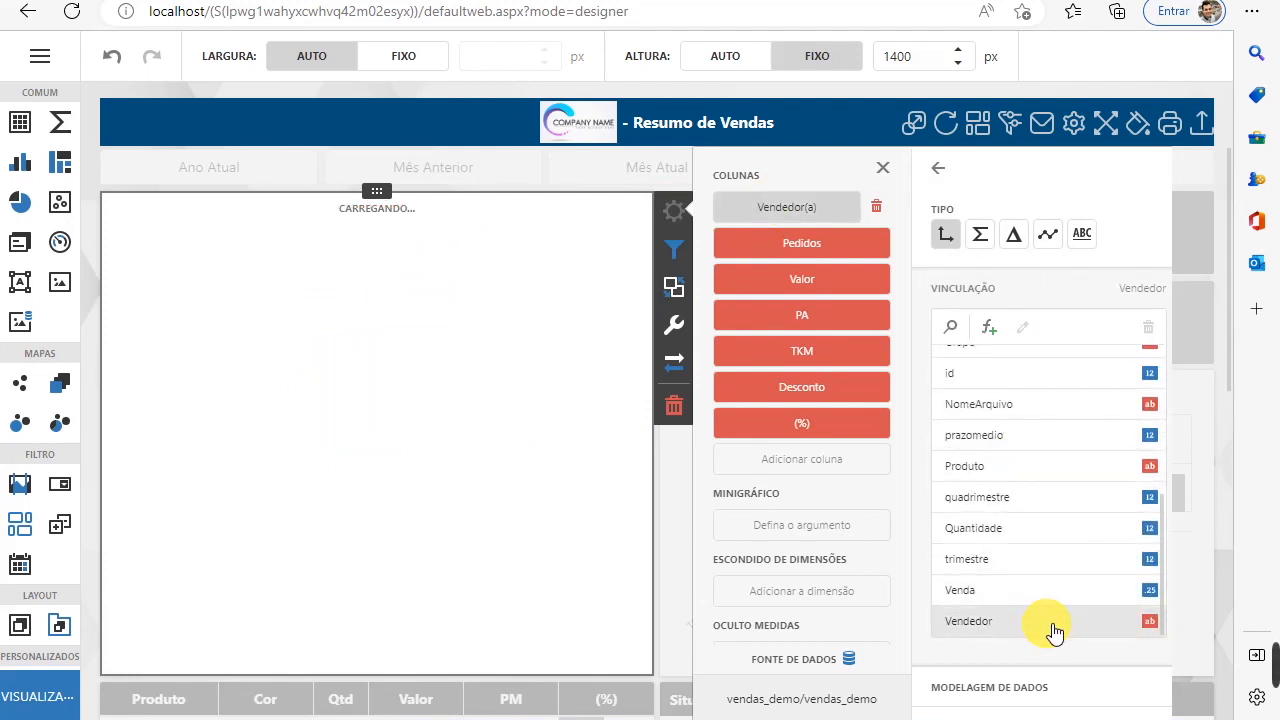
Check the options of the grid's Pedidos column and bind the column to the Quantidade field.
click(803, 248)
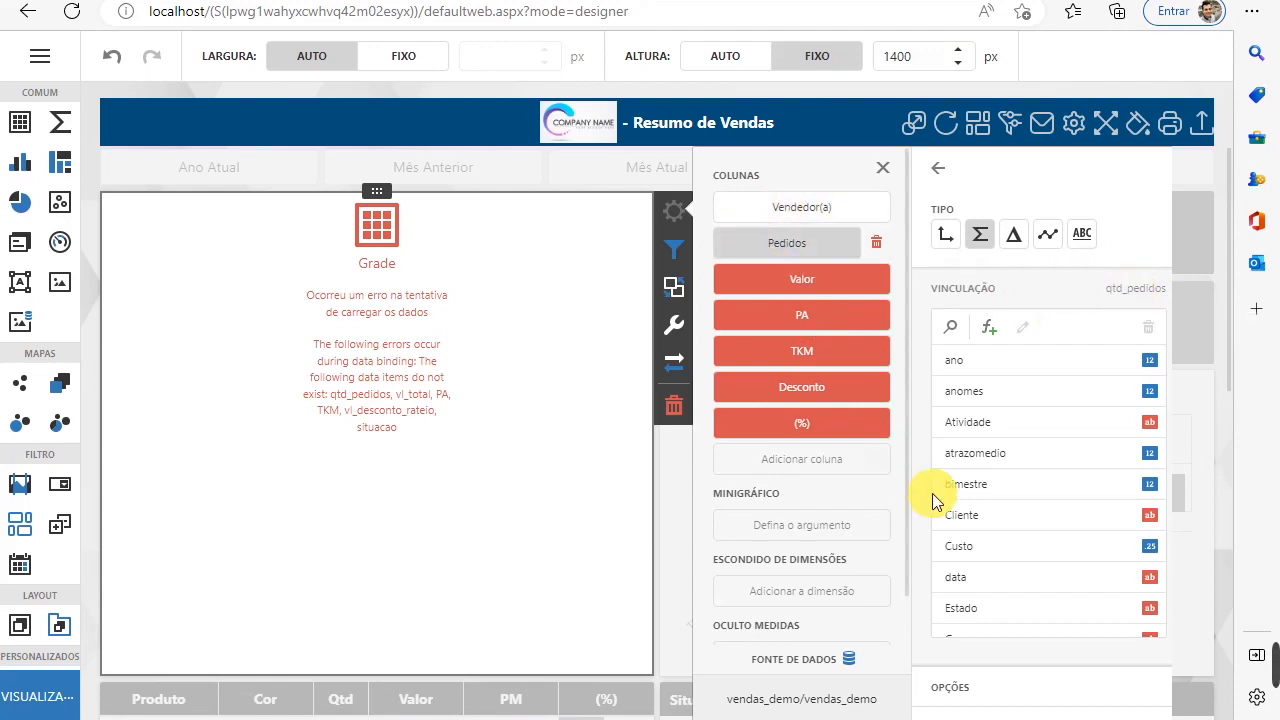
click(1002, 690)
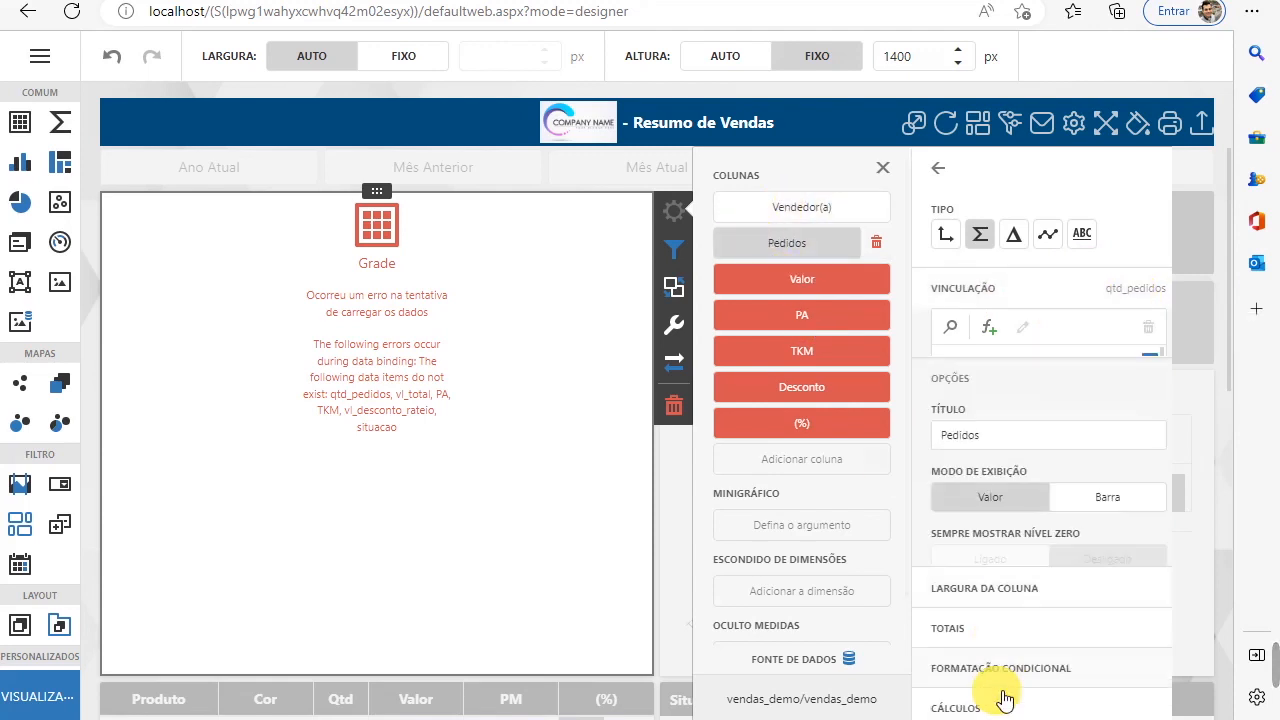
click(988, 288)
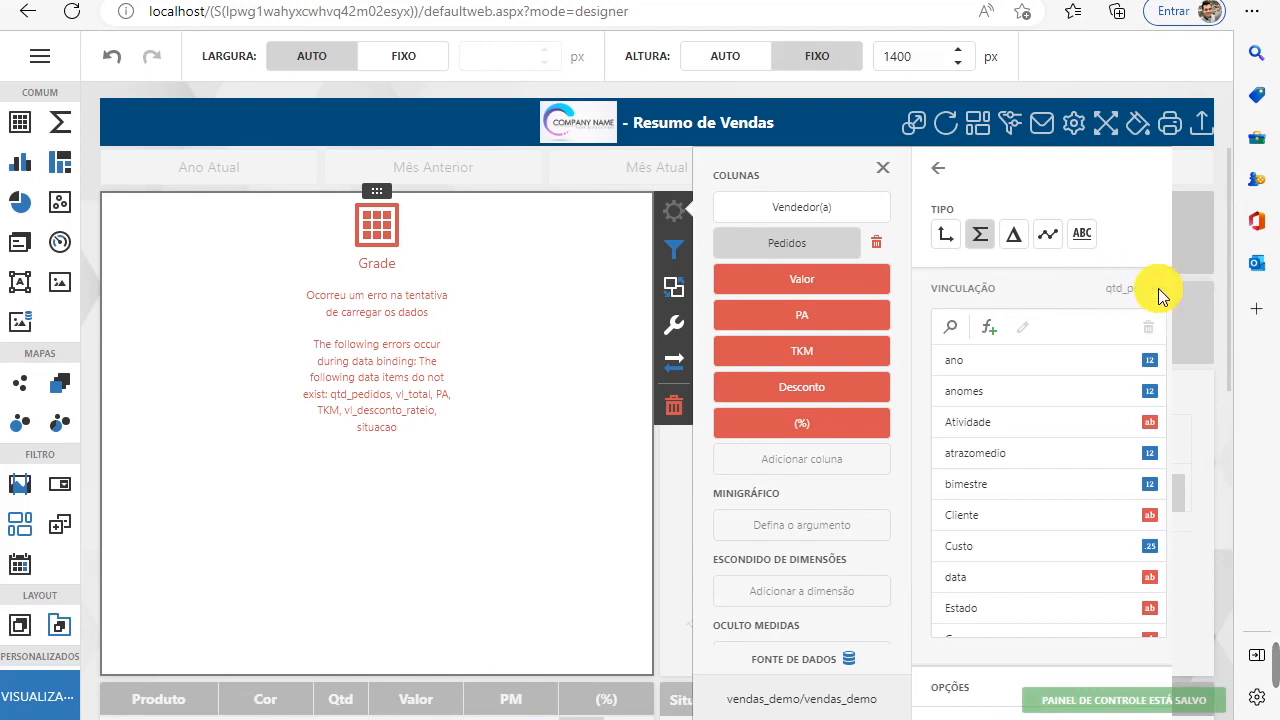
scroll(1040, 470, down, 3)
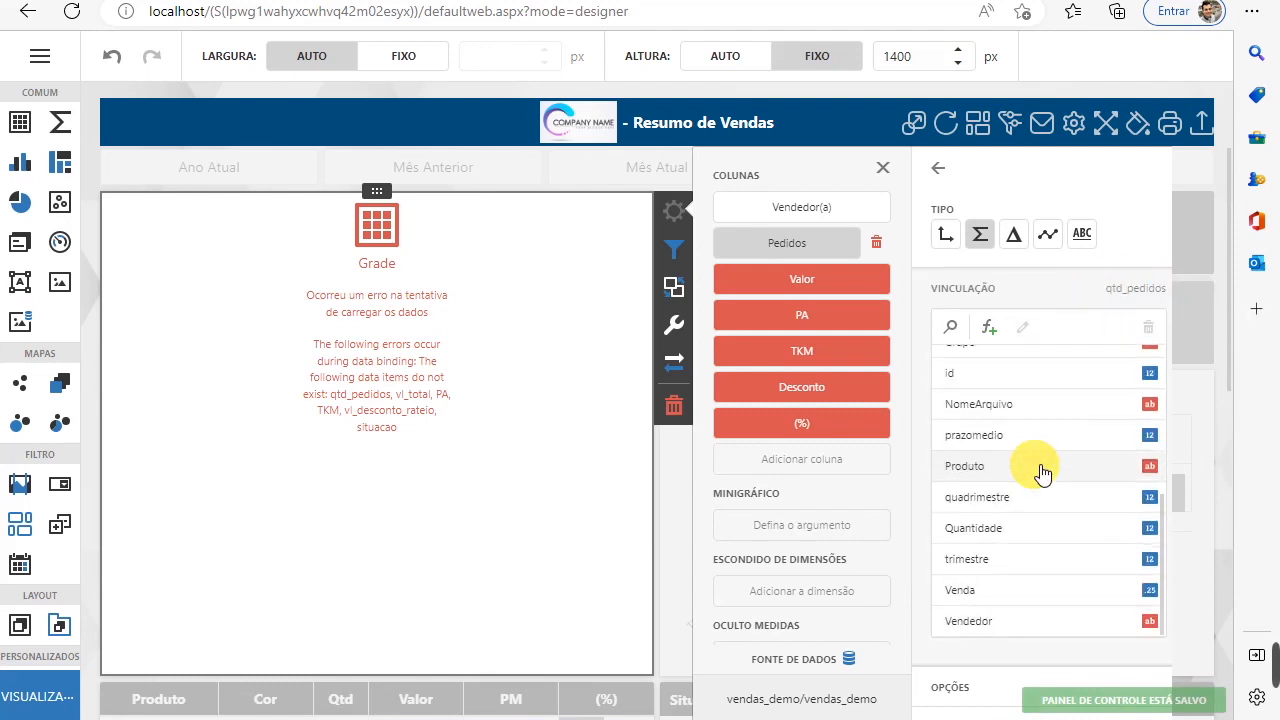
click(1012, 530)
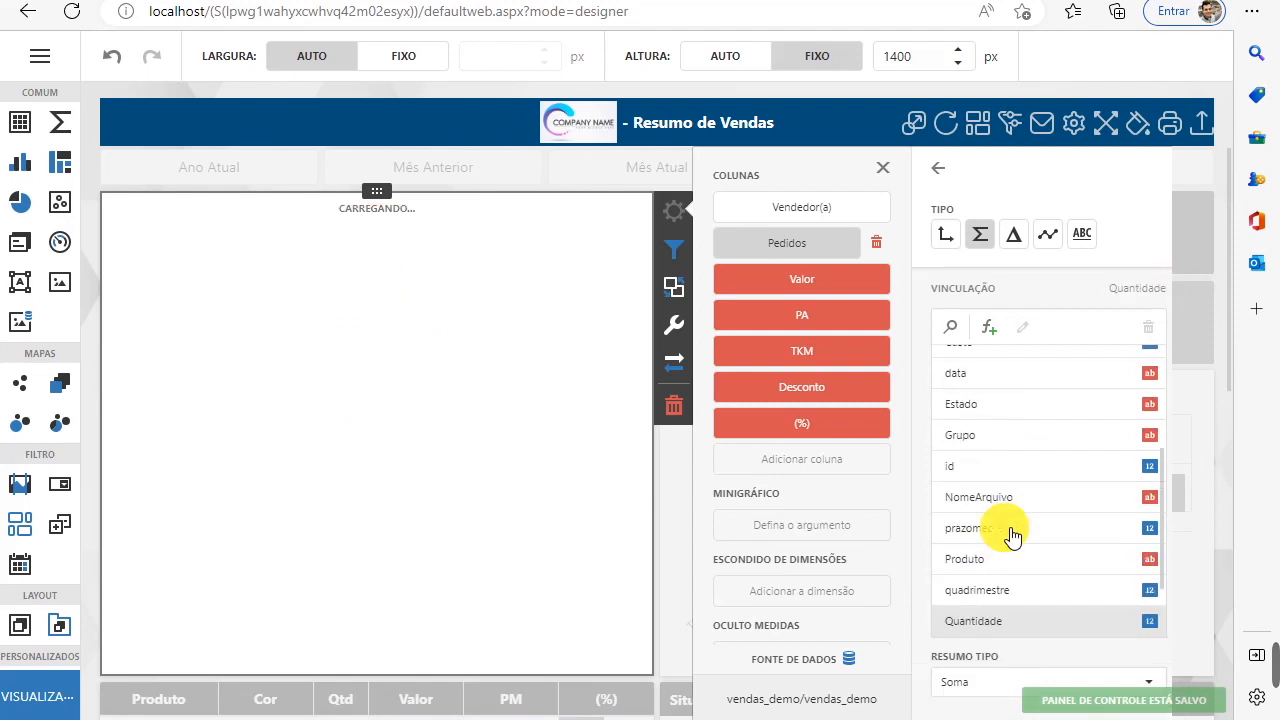
Bind the grid's Valor column to the Venda field.
click(820, 285)
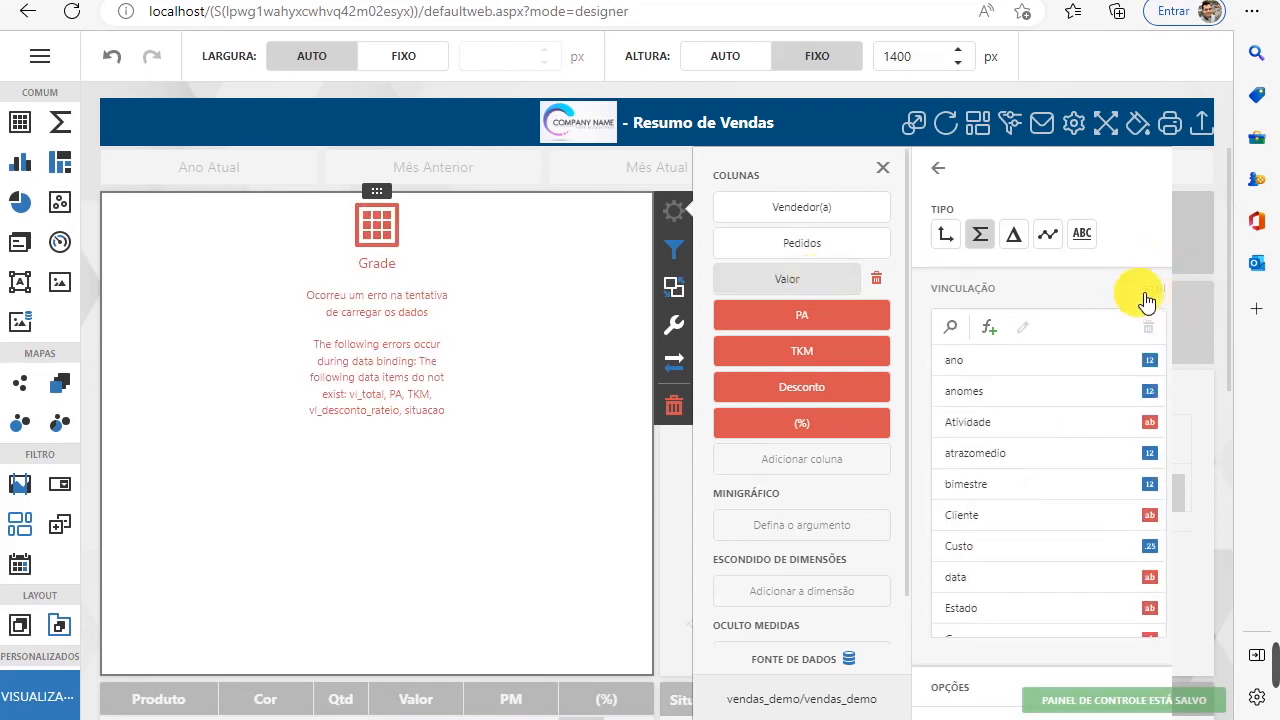
scroll(1075, 508, down, 3)
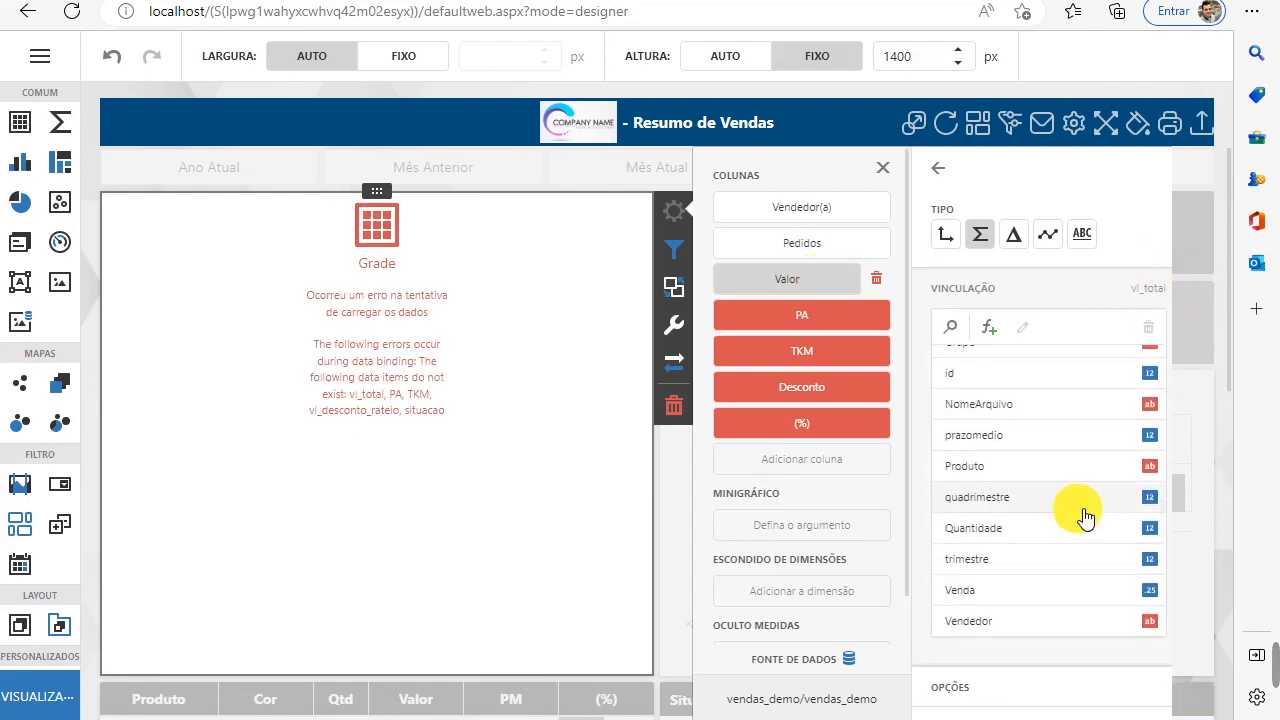
click(1025, 595)
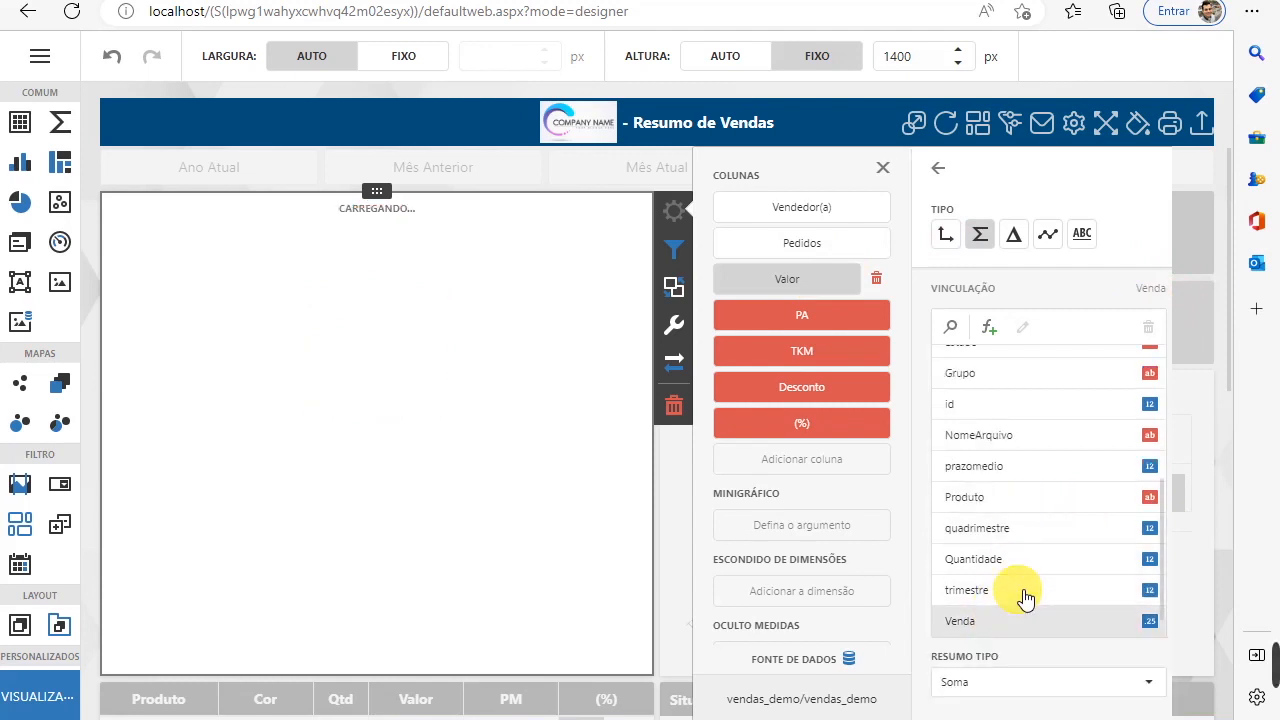
Check the PA column's binding, compare the dashboard's two data sources and copy the expression of ResumoVendas's PA calculated field without changing it.
click(815, 318)
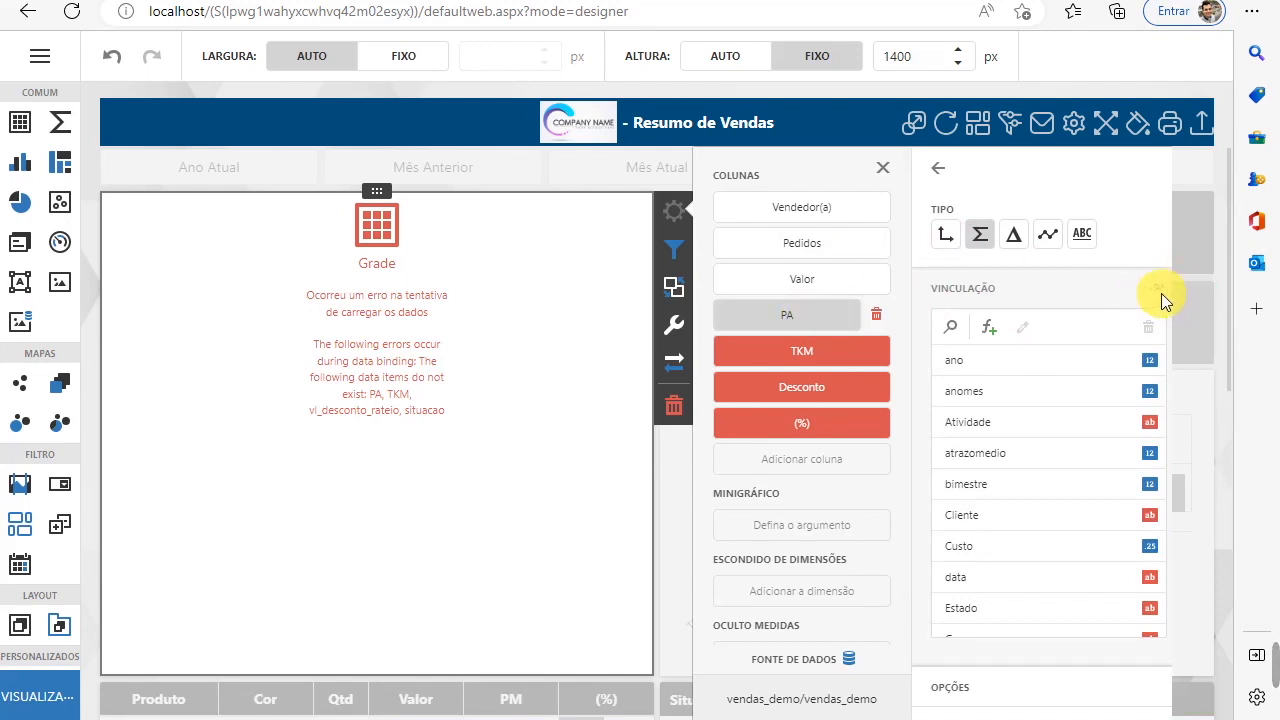
click(49, 67)
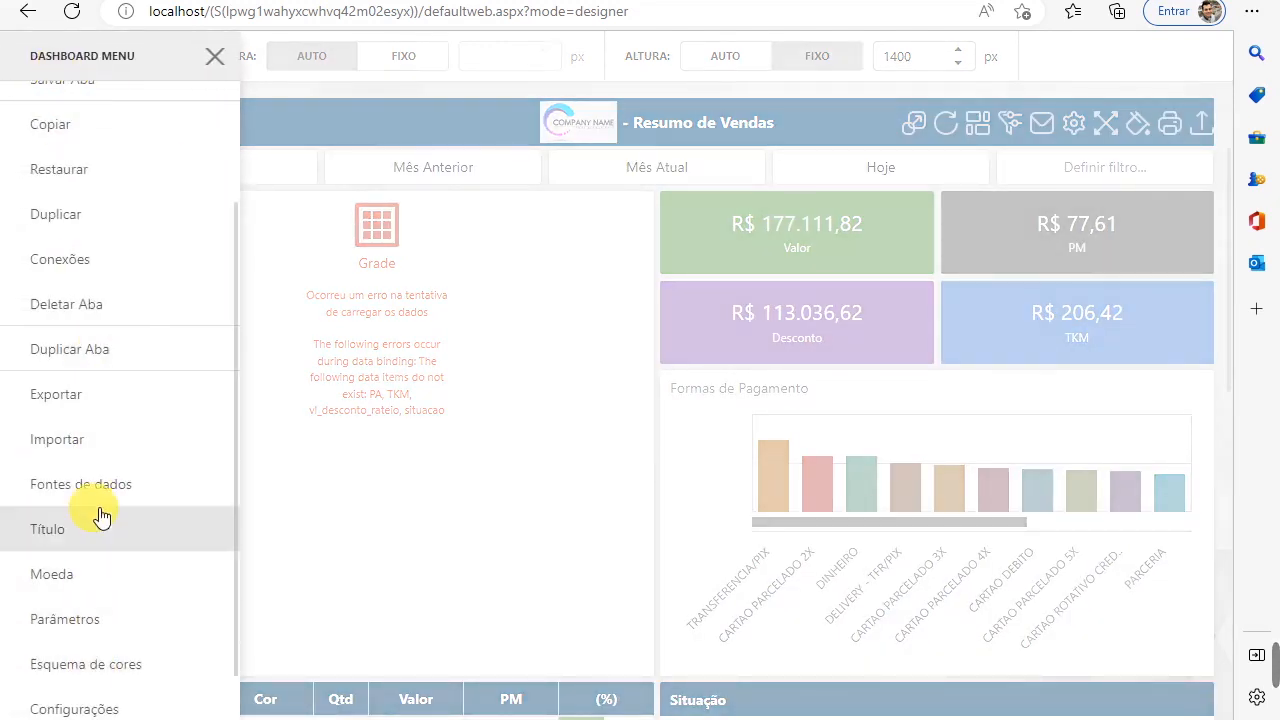
click(100, 482)
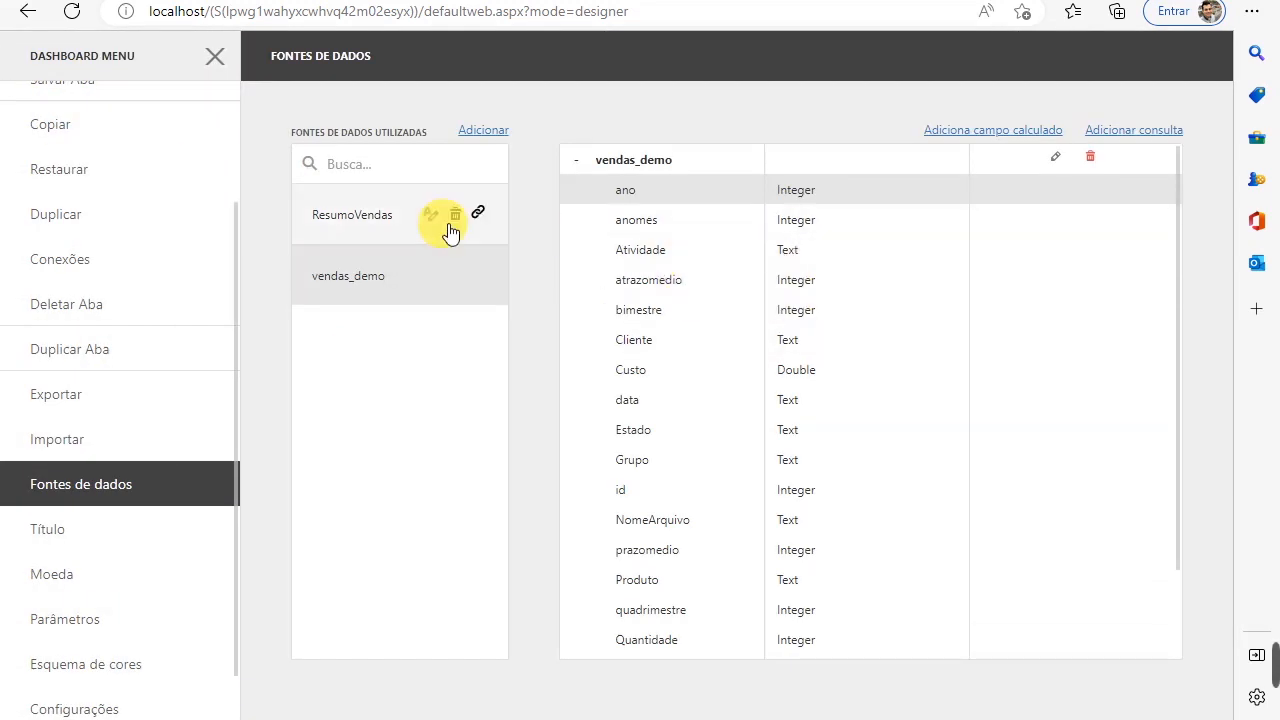
click(341, 213)
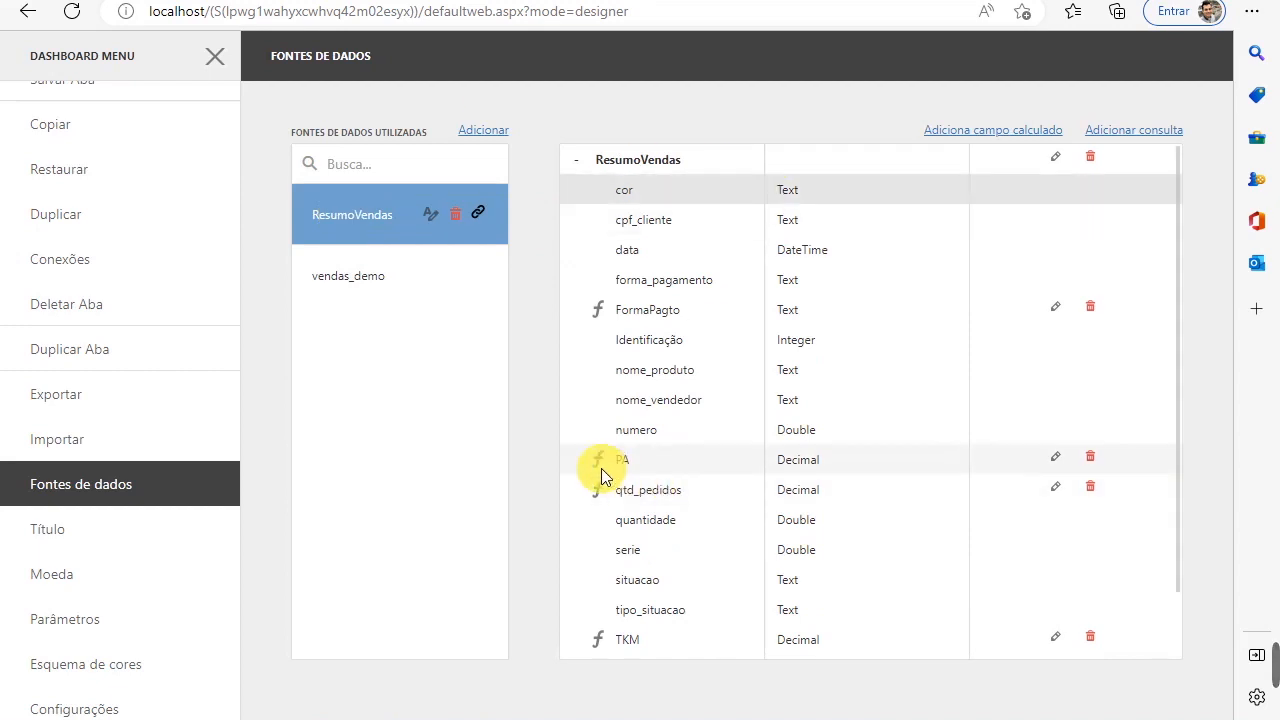
click(336, 280)
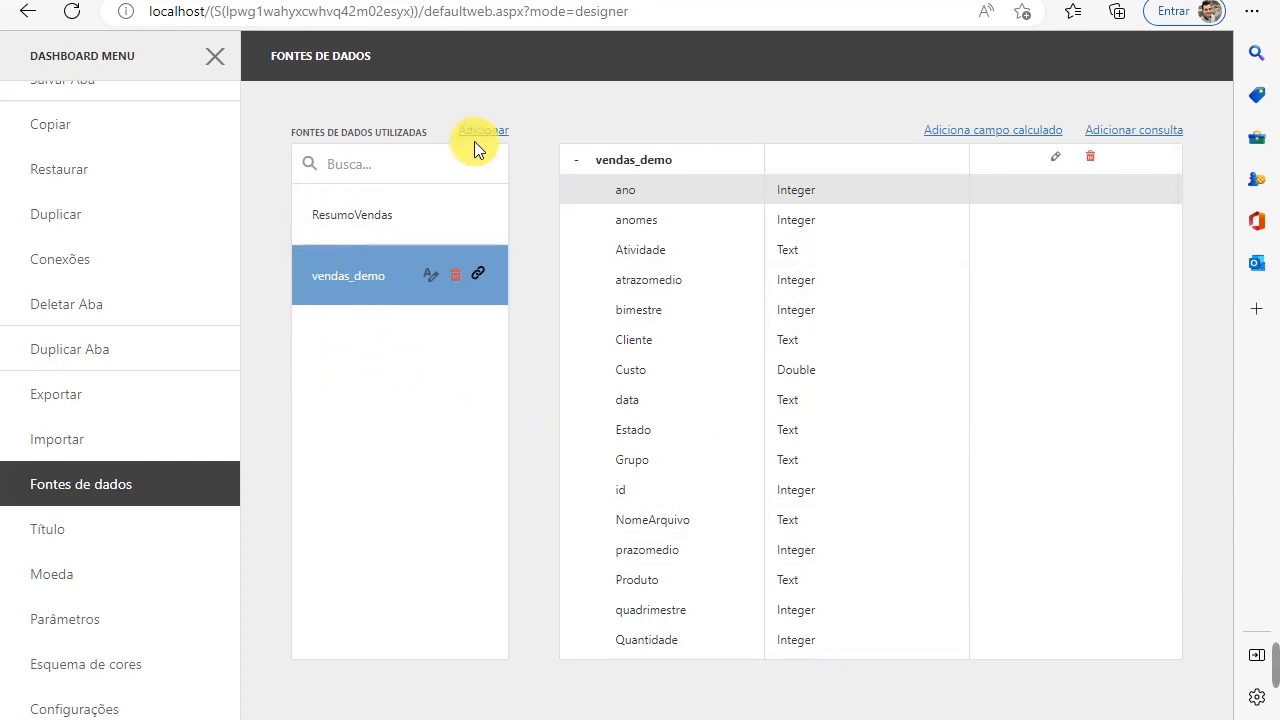
click(350, 221)
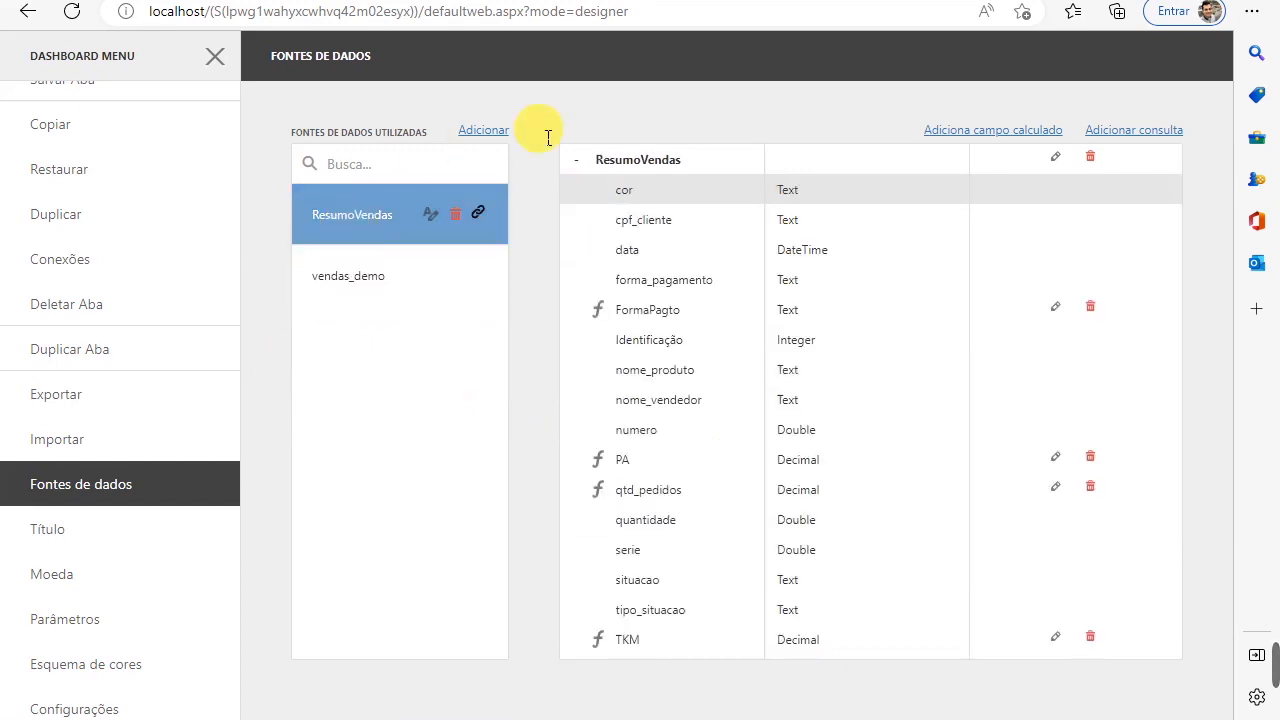
click(1057, 461)
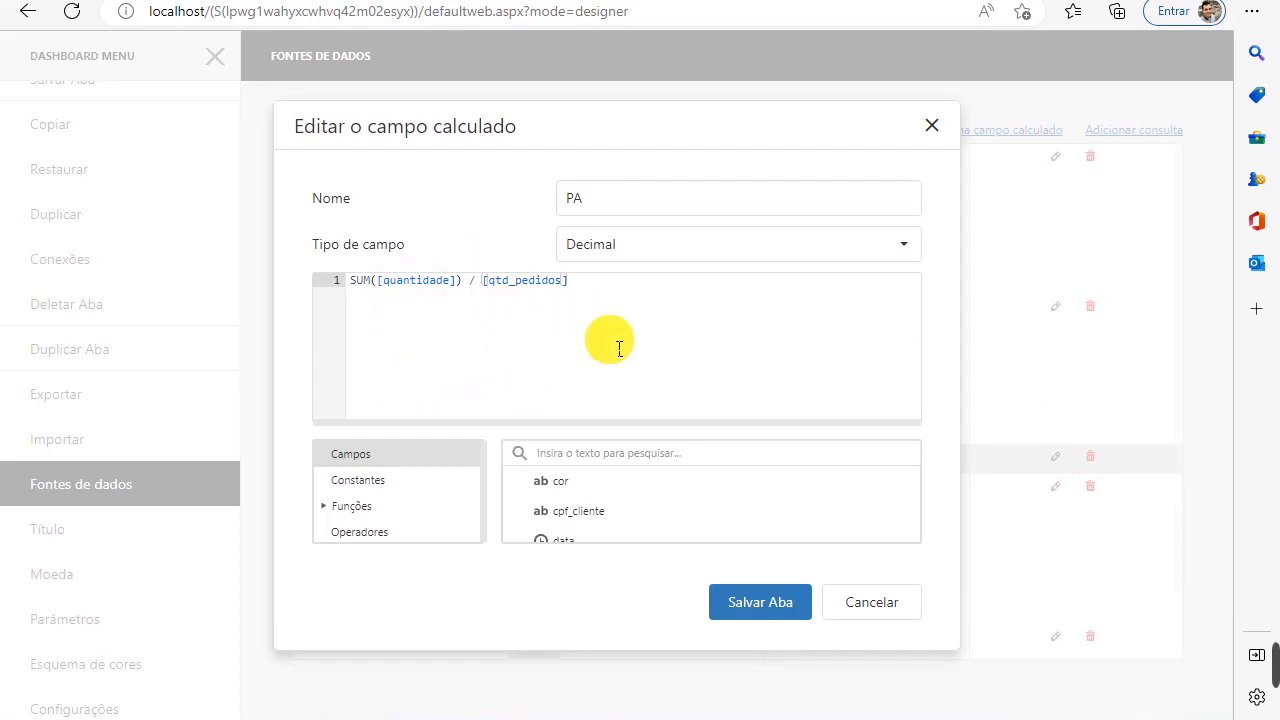
key(ctrl+a)
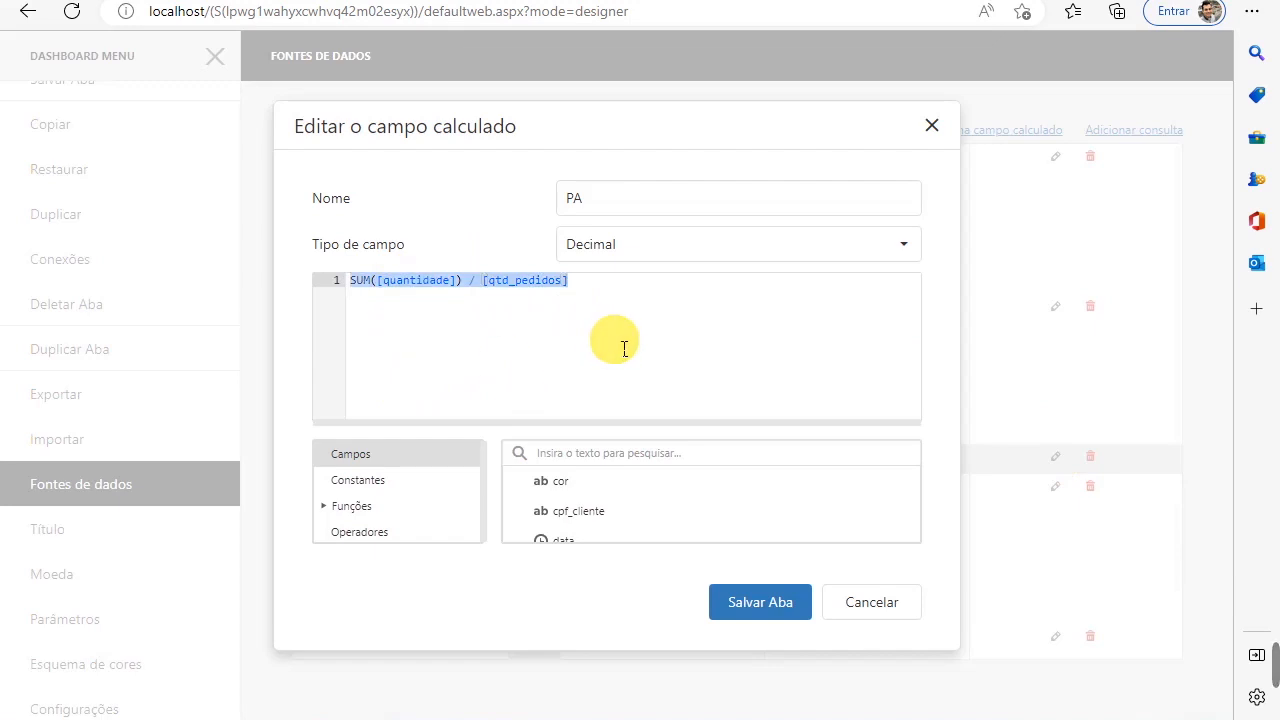
click(871, 603)
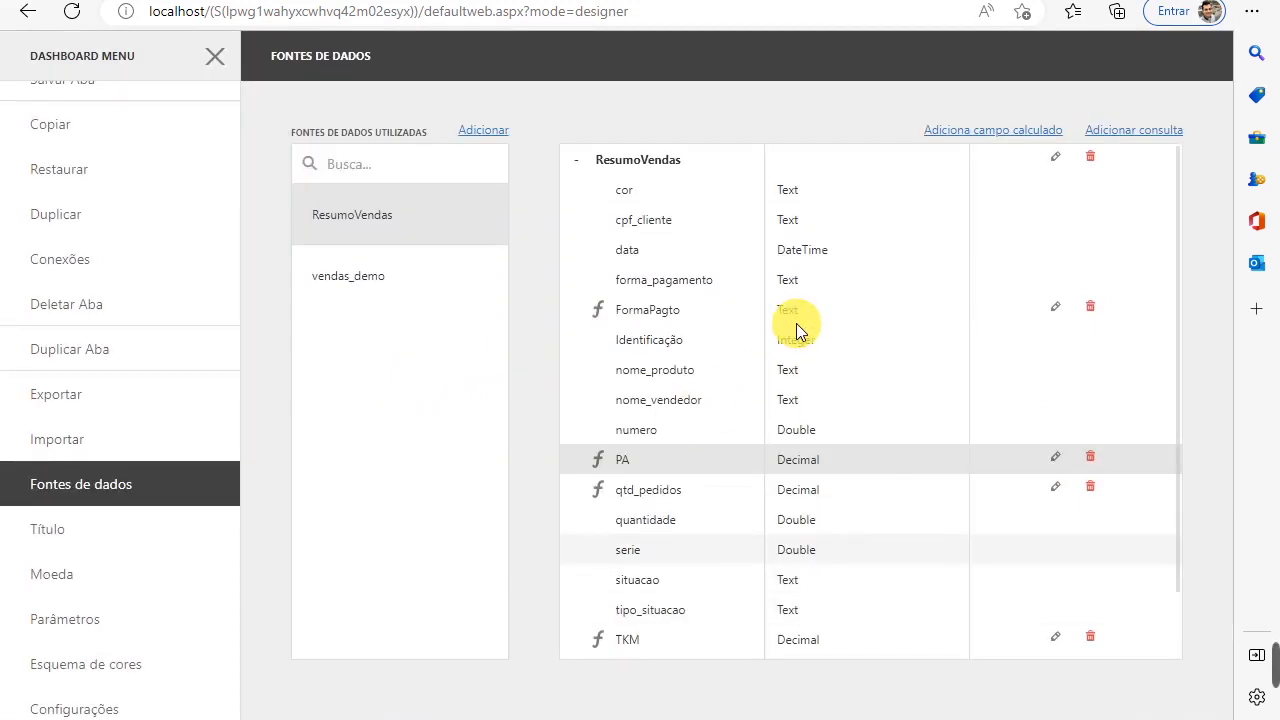
double_click(664, 492)
click(700, 461)
click(273, 444)
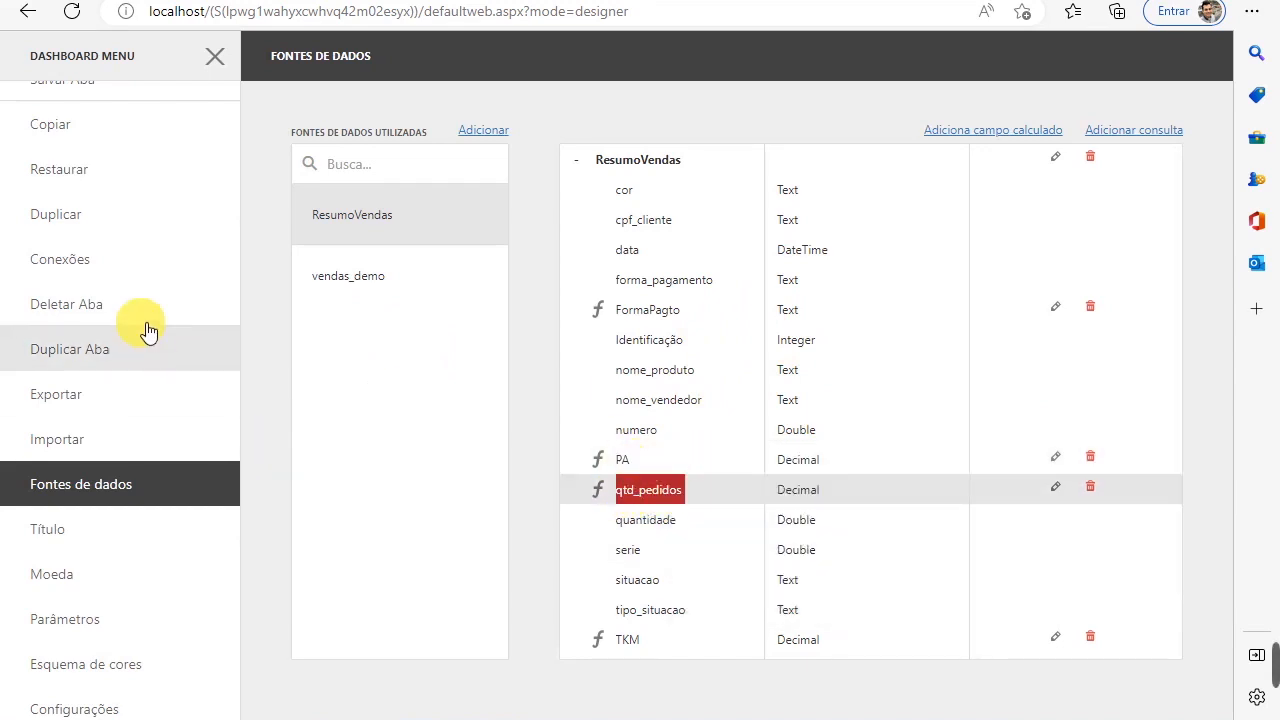
Start a calculated field in vendas_demo with the copied expression SUM([quantidade]) / [qtd_pedidos], type Decimal and name PA.
click(339, 276)
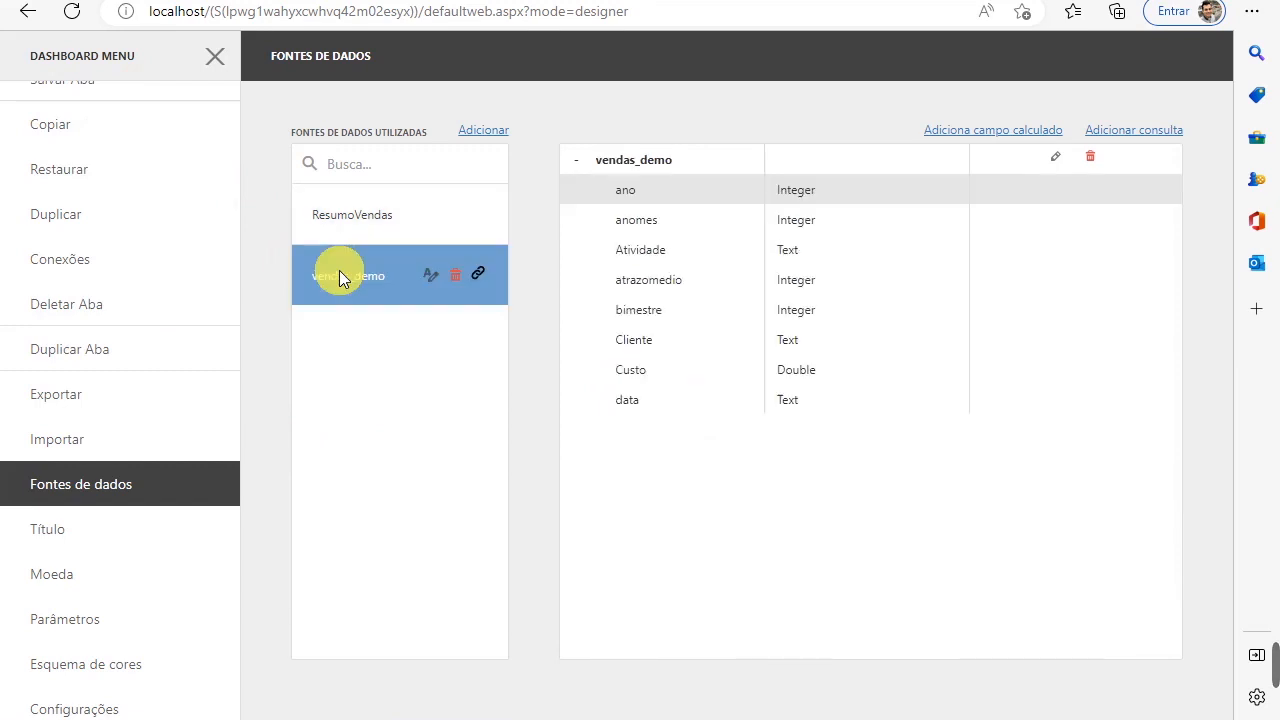
click(1040, 143)
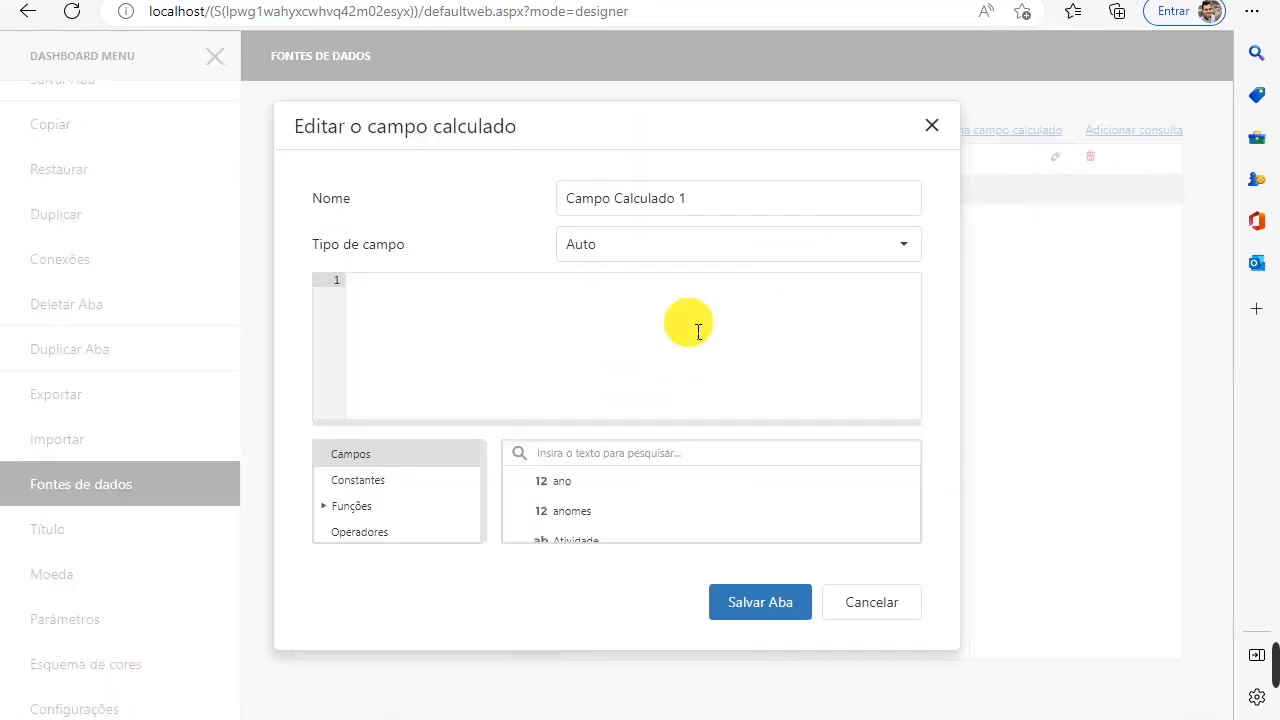
click(651, 250)
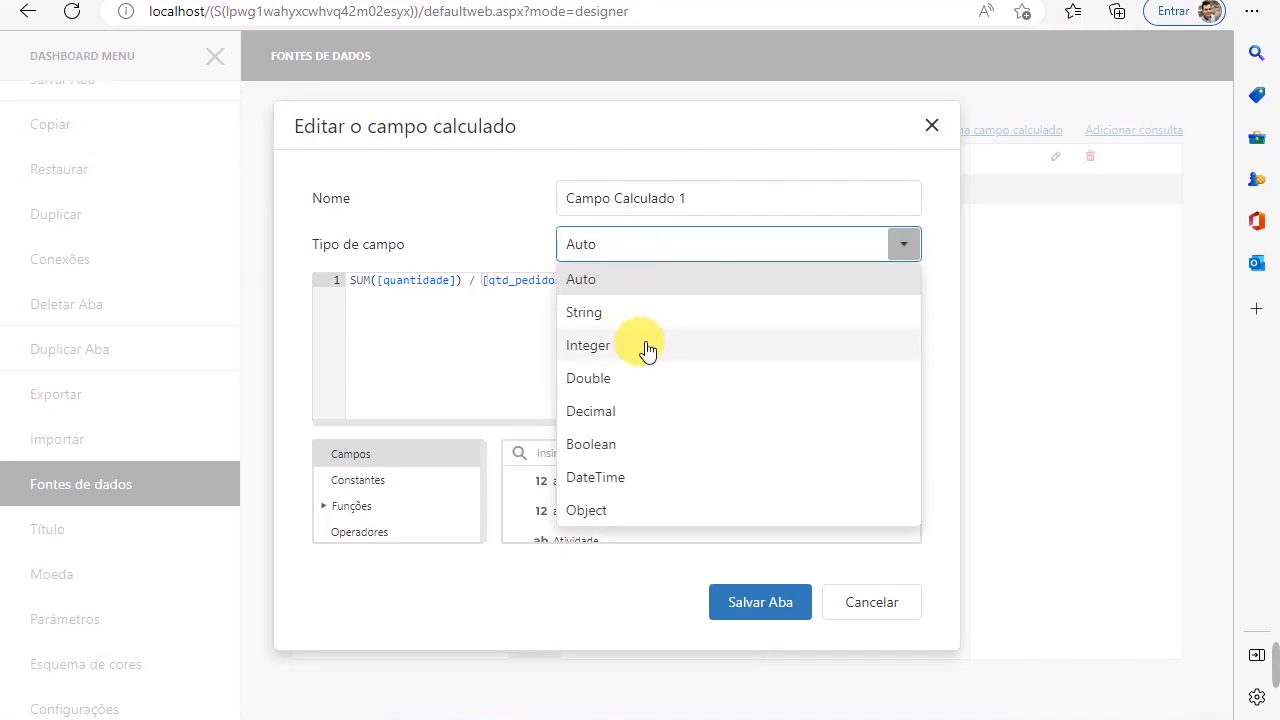
click(666, 424)
drag(715, 198, 519, 205)
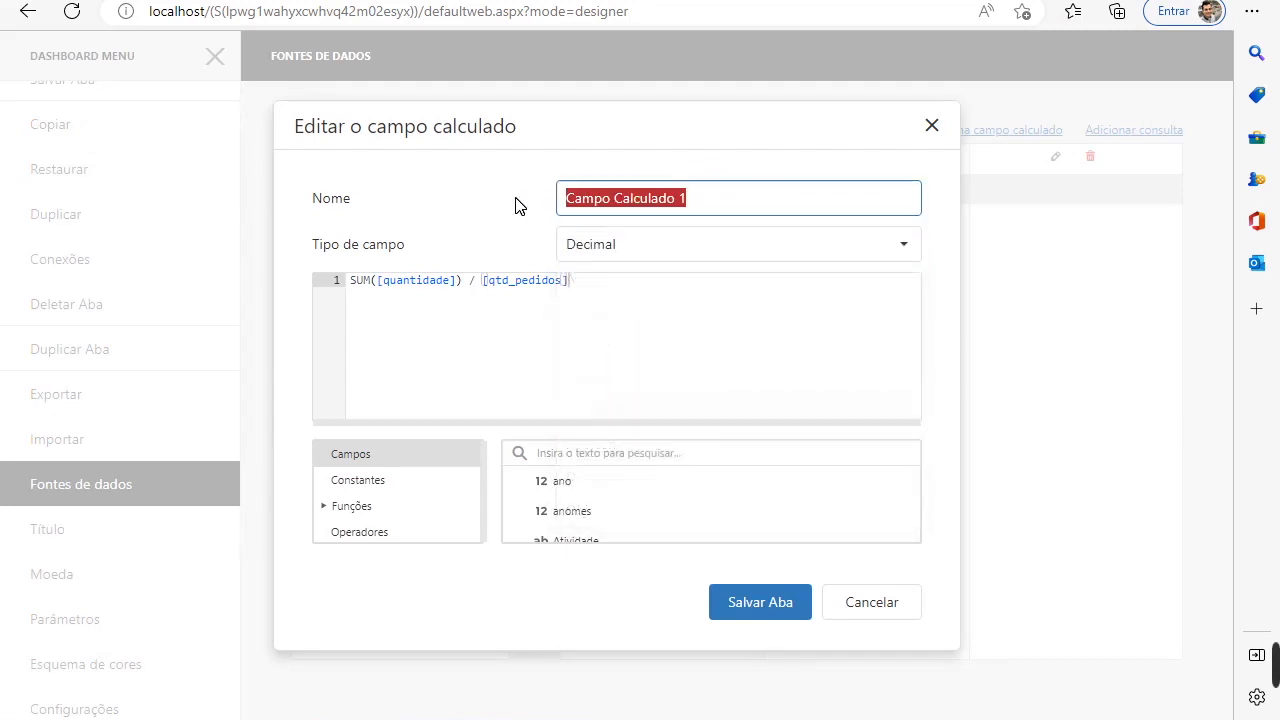
text(P)
key(BackSpace)
text(PA)
Replace the quantidade field in the PA expression with Quantidade and save the calculated field.
click(505, 336)
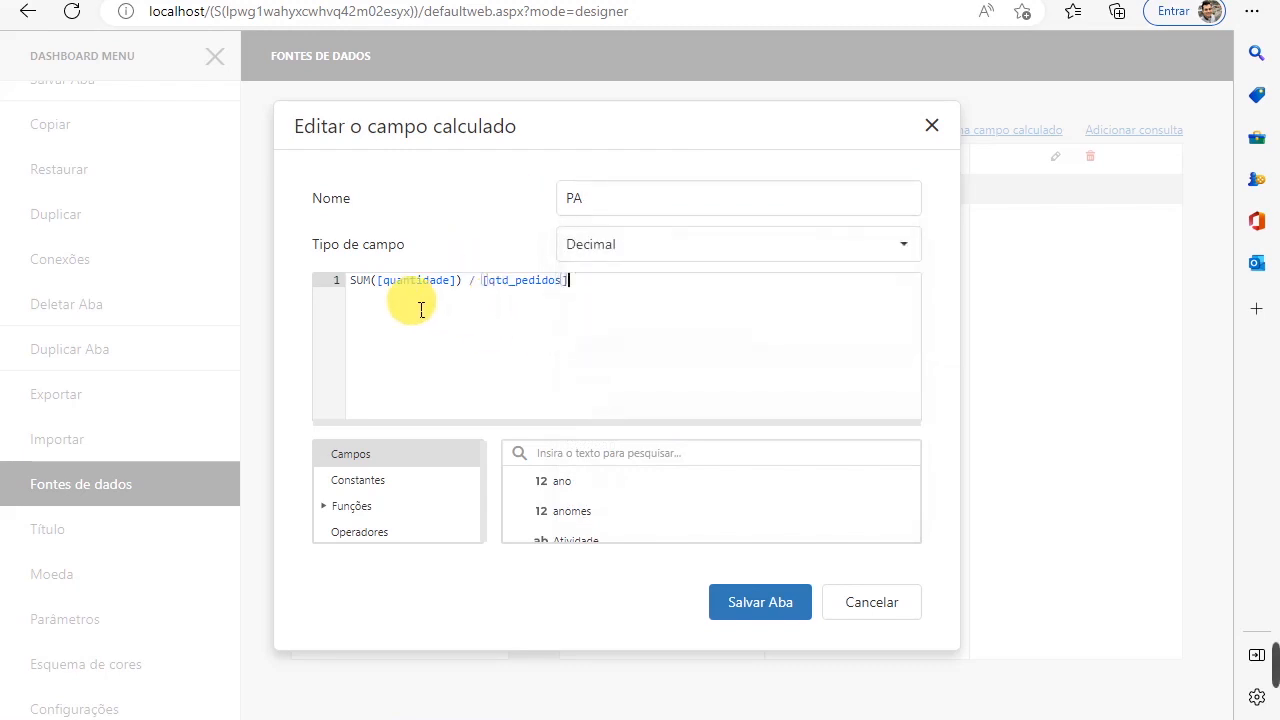
text(qu)
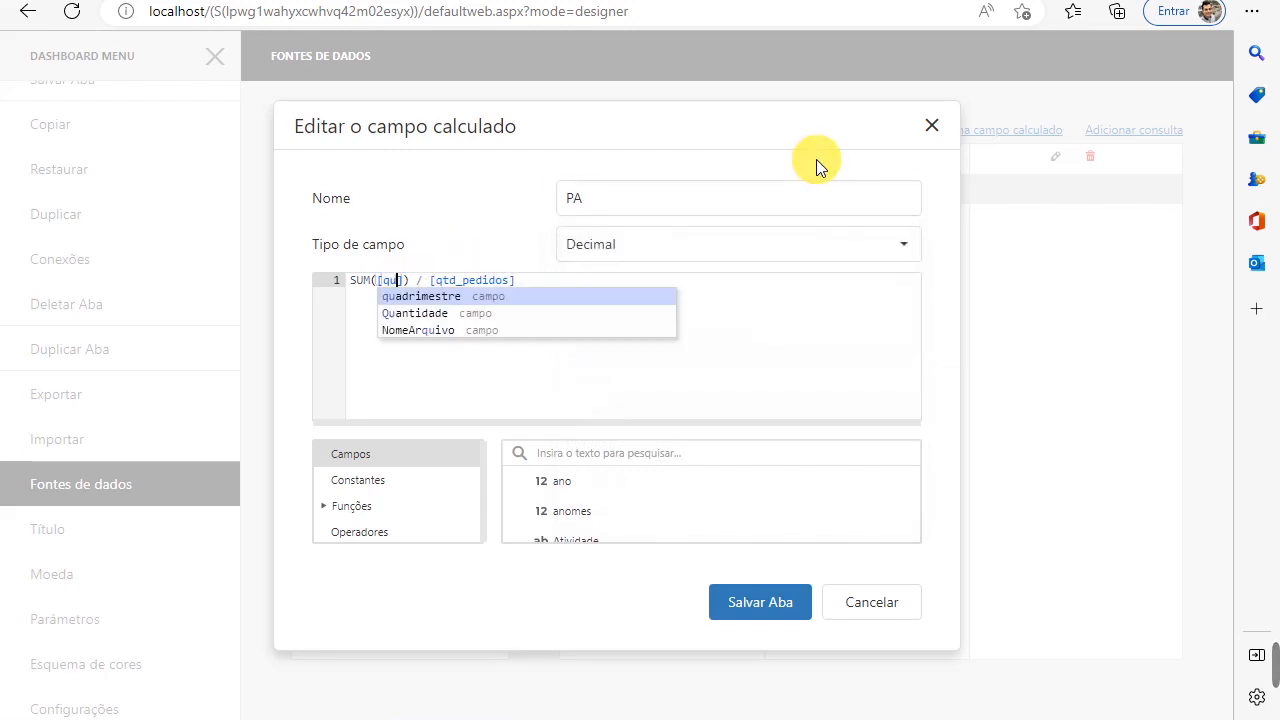
key(Down)
key(Return)
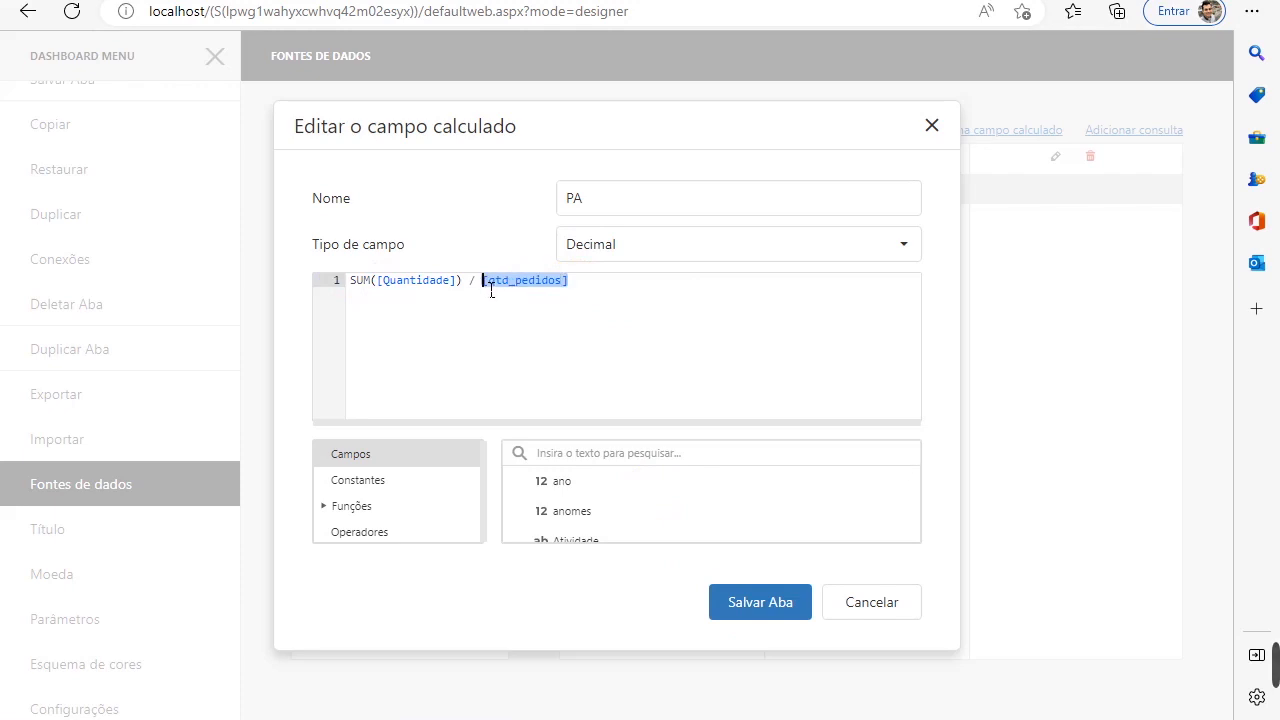
click(757, 600)
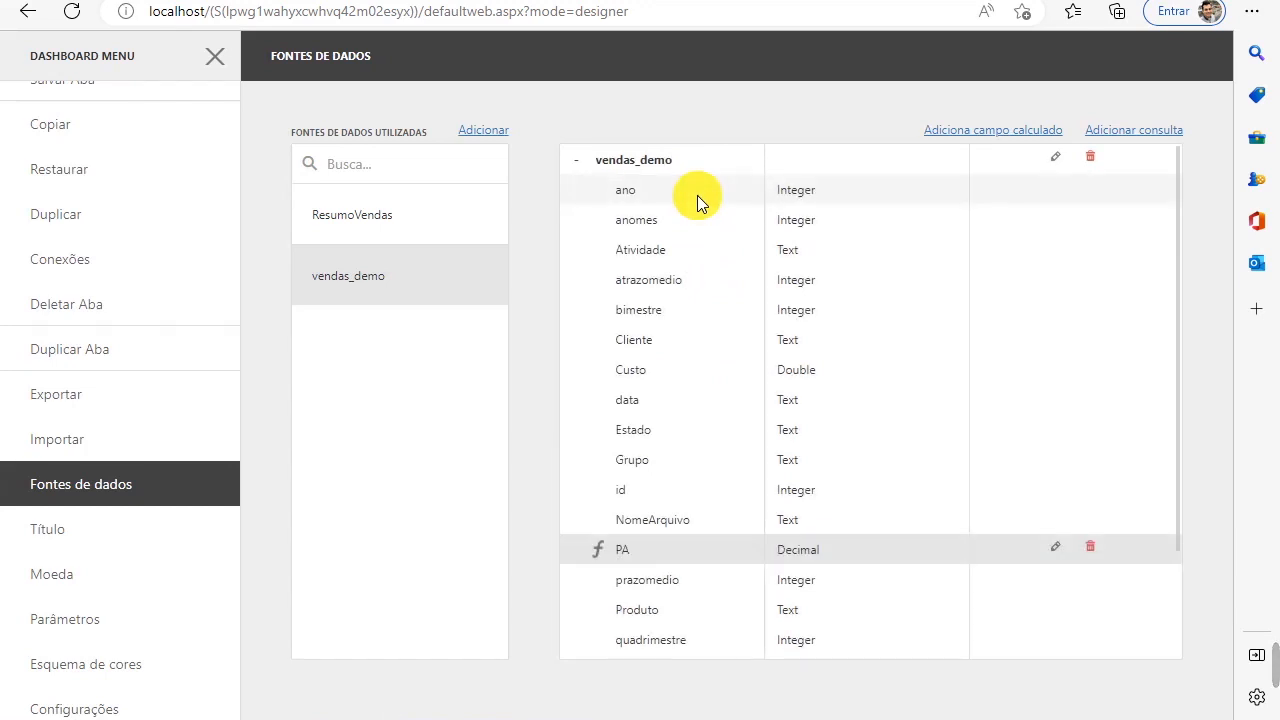
Copy the expression of ResumoVendas's qtd_pedidos calculated field without changing the field.
click(330, 228)
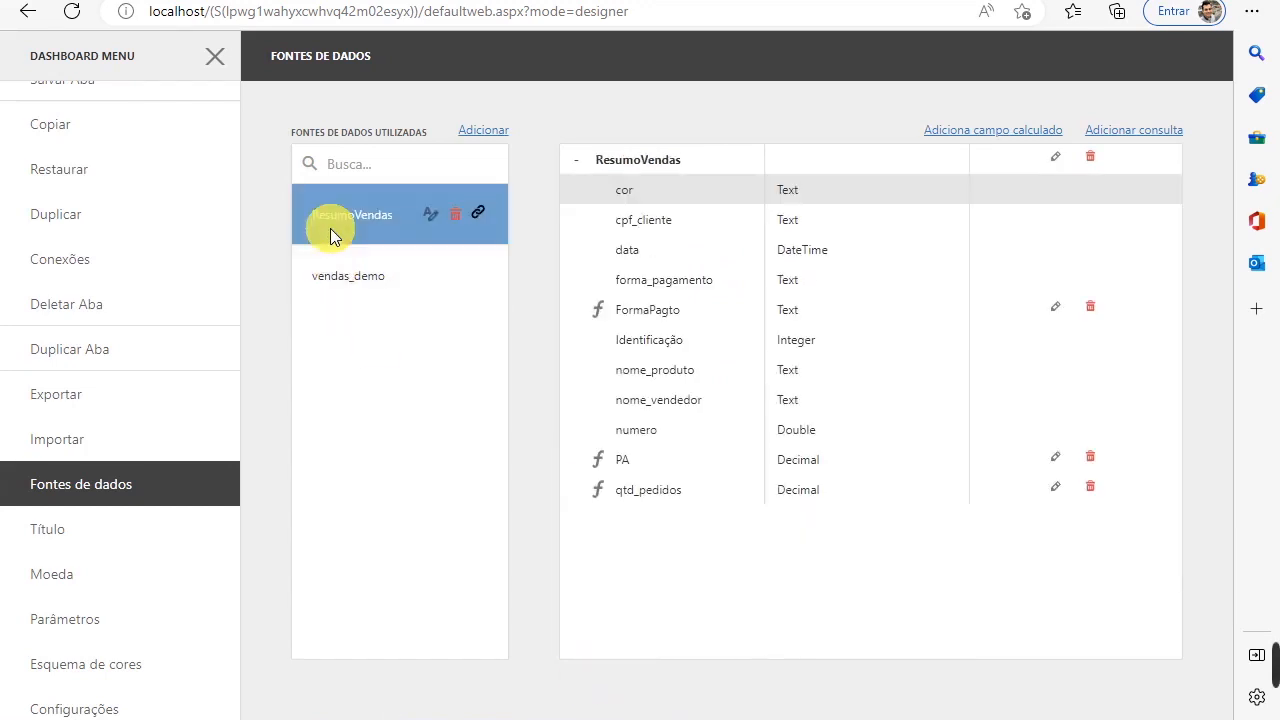
click(1055, 487)
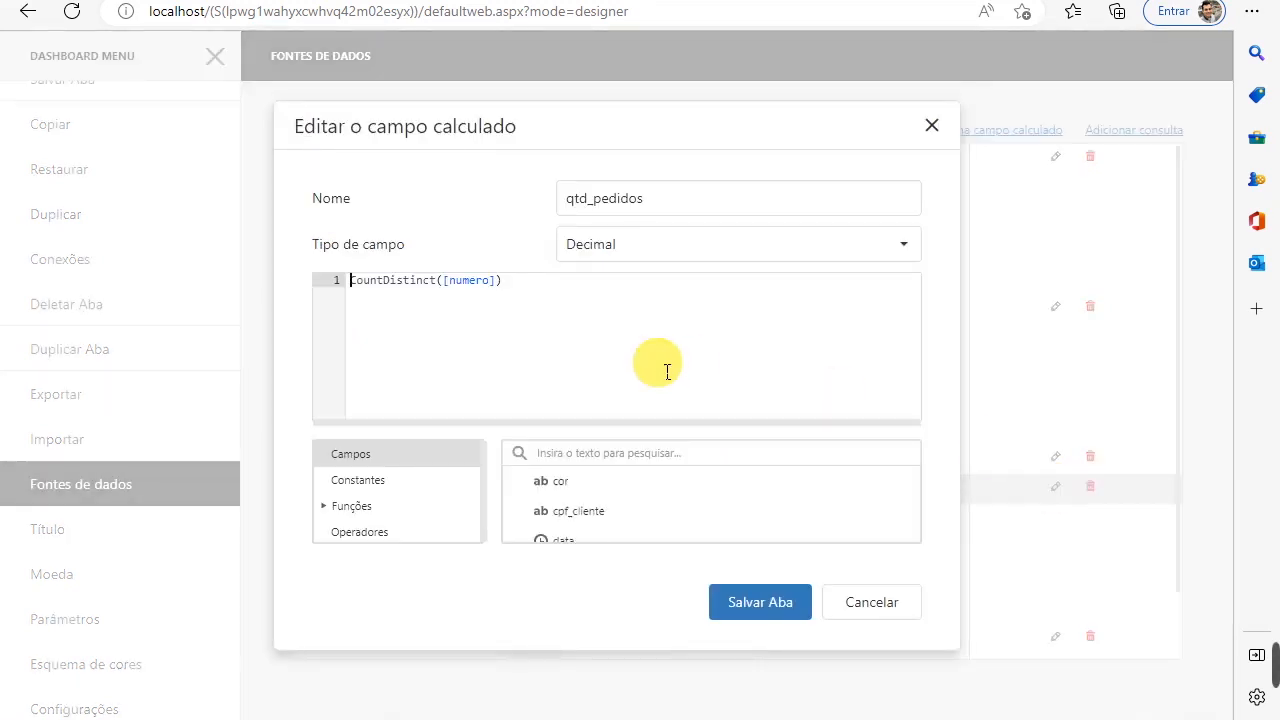
drag(646, 314, 340, 258)
key(ctrl+c)
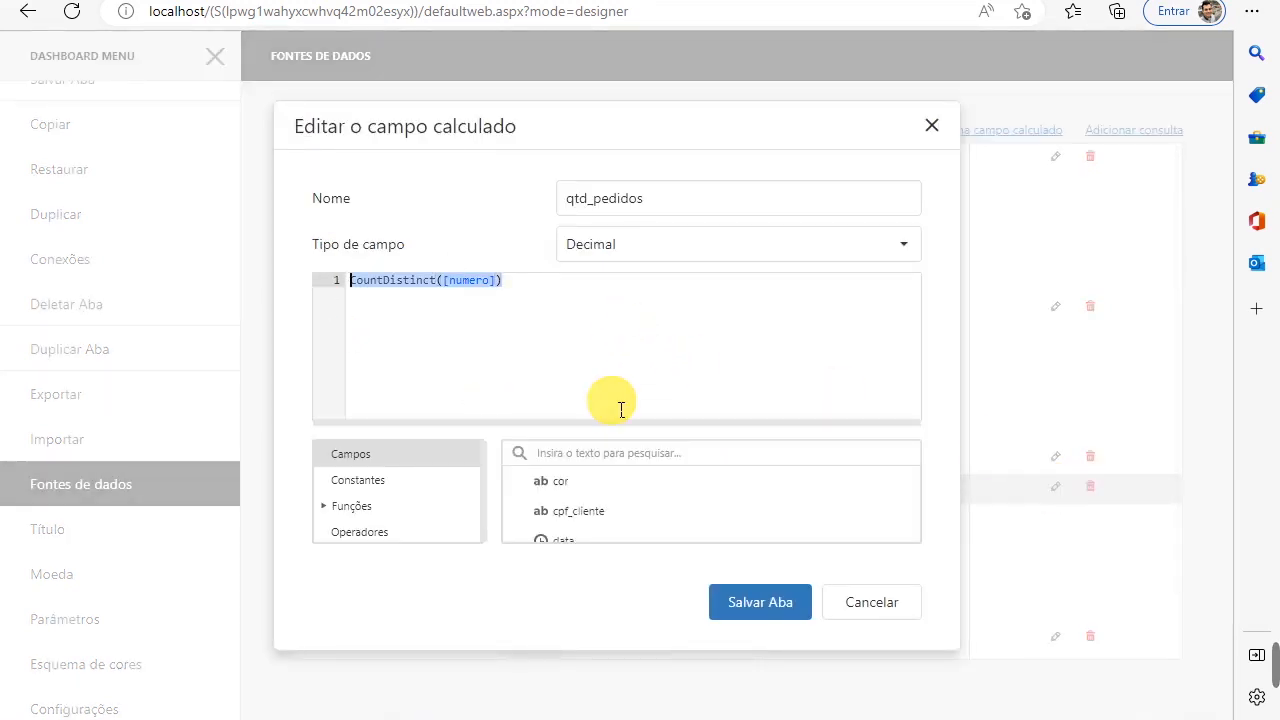
click(873, 605)
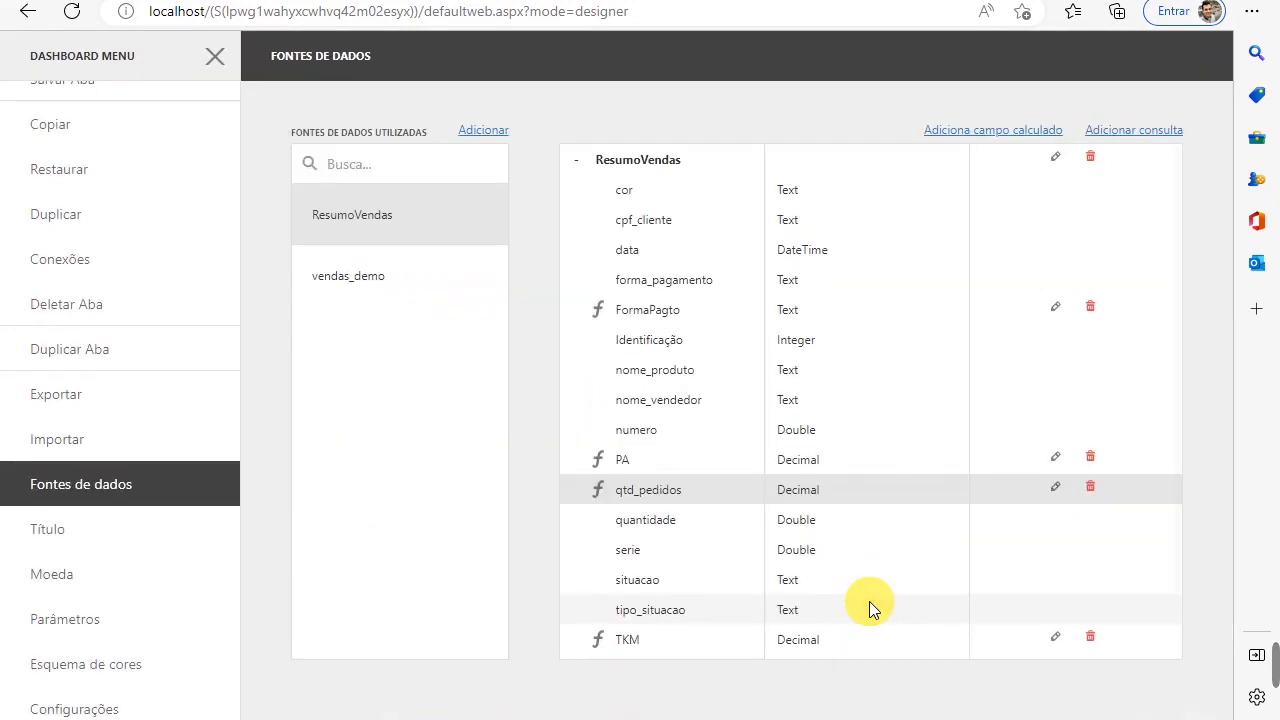
Start a calculated field in vendas_demo with the copied expression CountDistinct([numero]), type Integer and name qtd_pedidos.
click(335, 275)
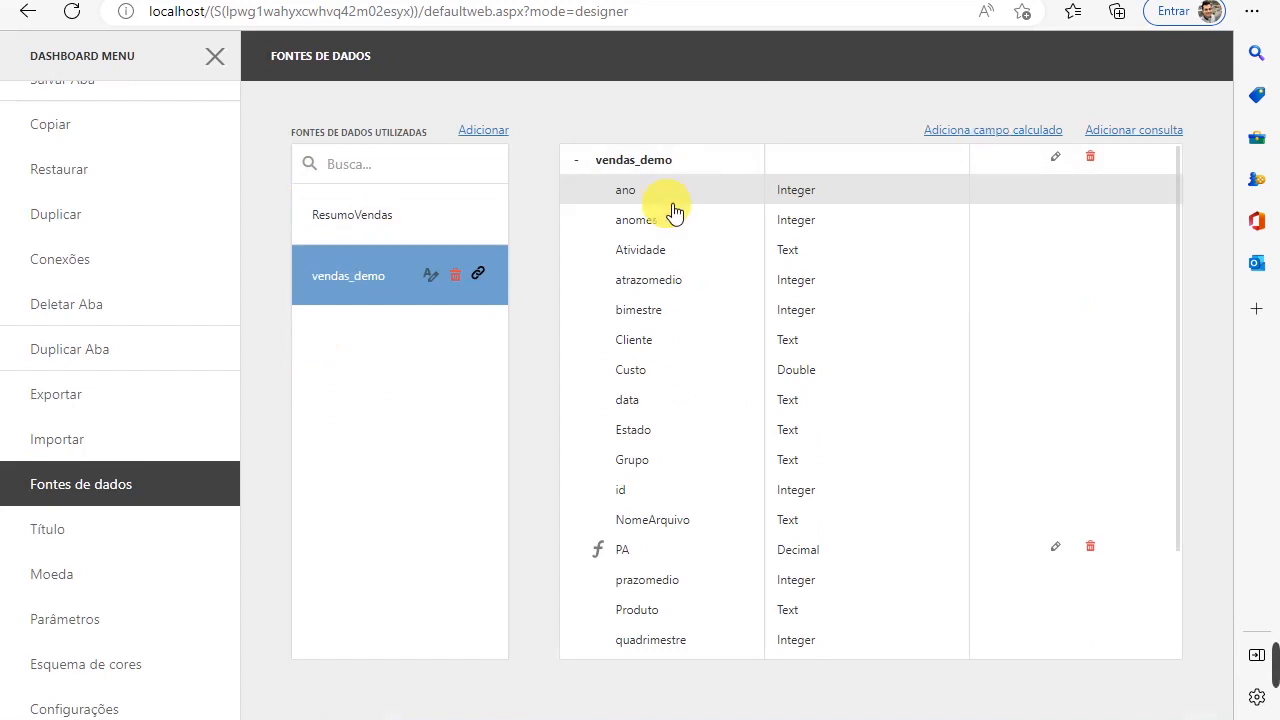
key(ctrl+v)
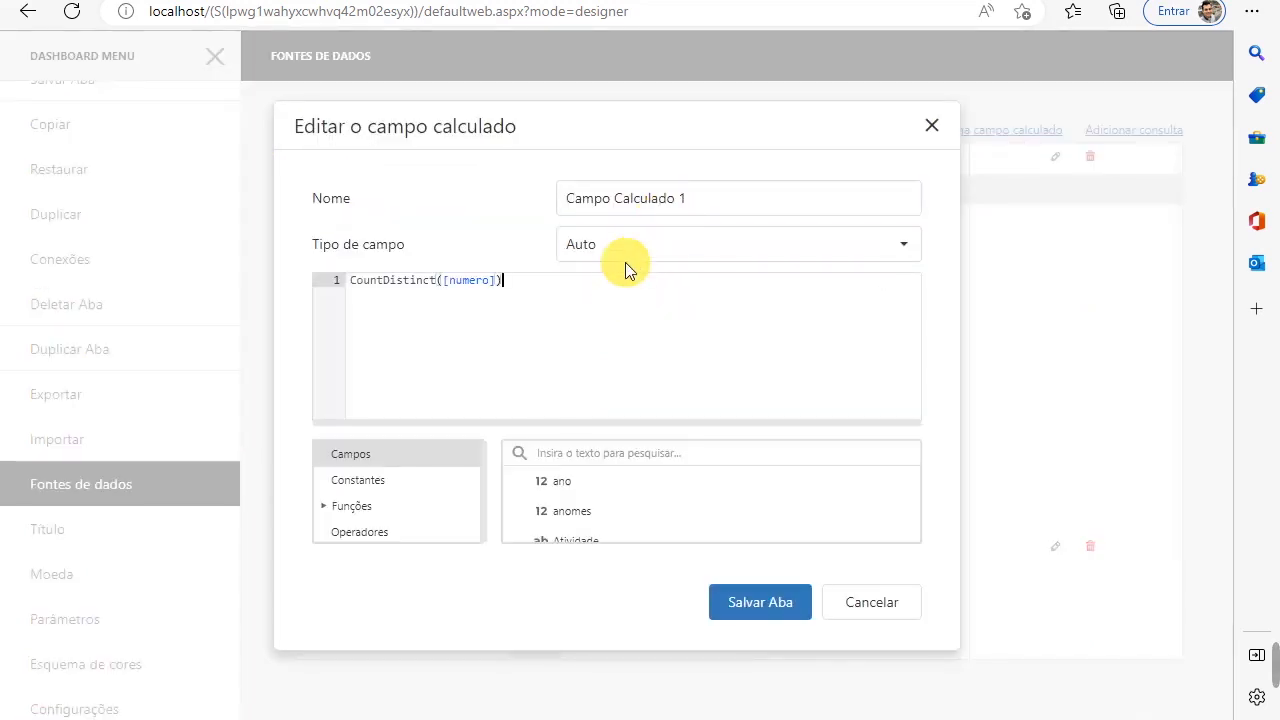
click(650, 255)
click(640, 350)
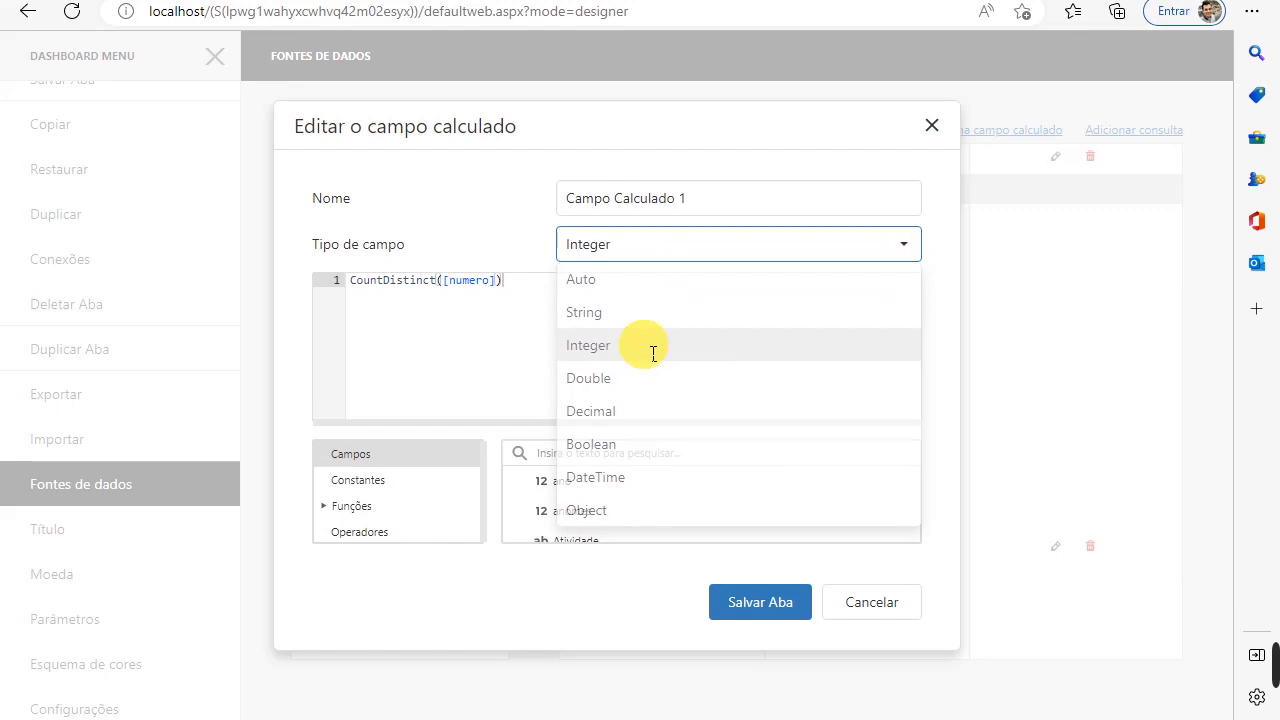
drag(708, 159, 980, 186)
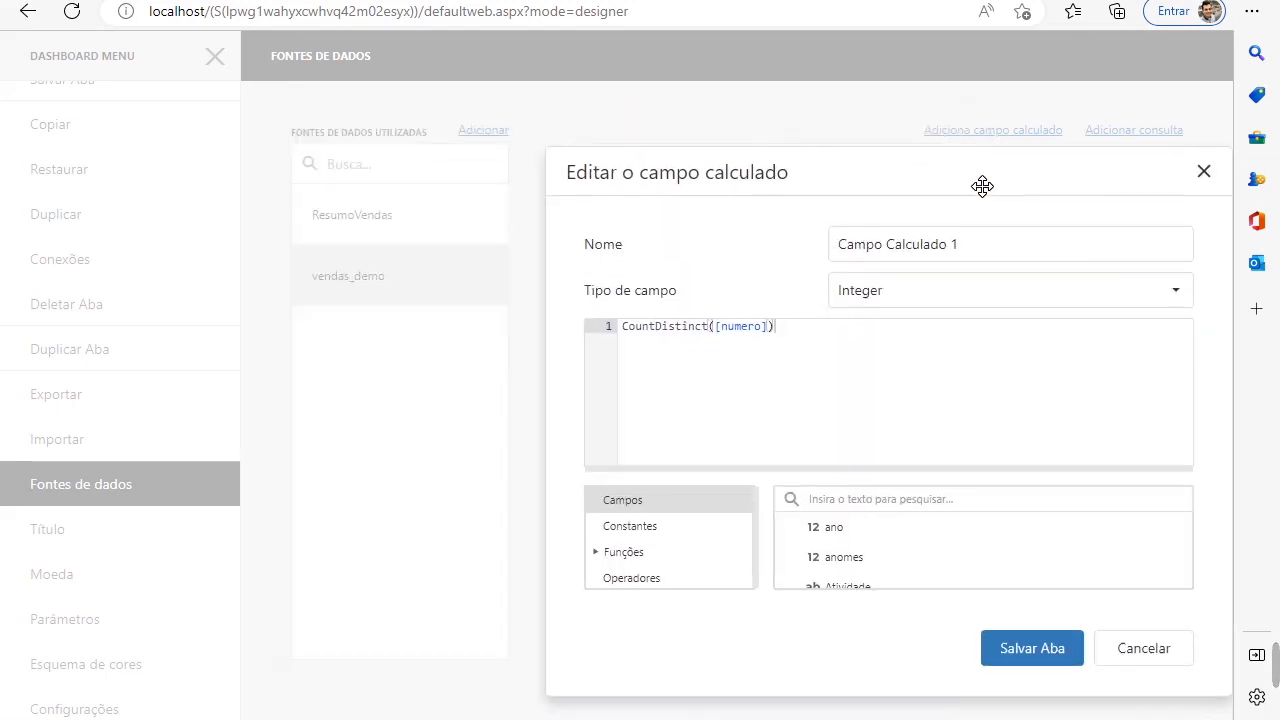
drag(992, 277, 785, 277)
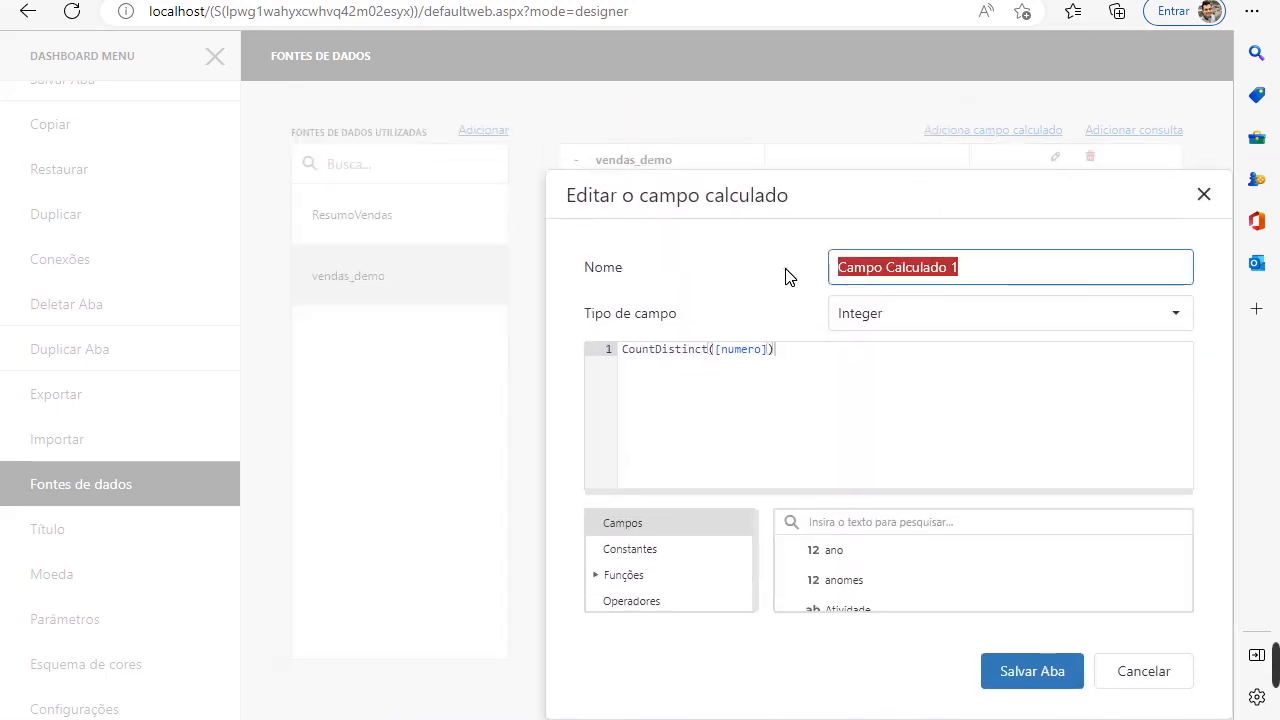
text(qtd_pe)
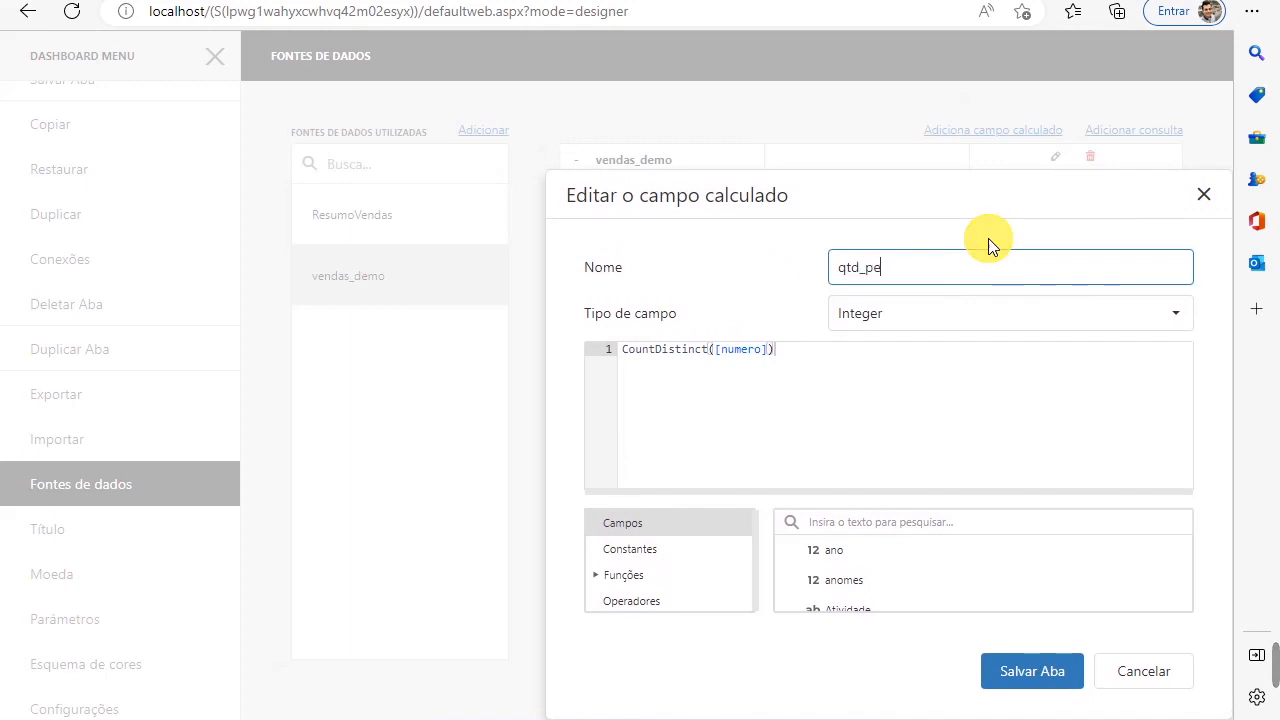
text(didos)
Replace the numero field in the qtd_pedidos expression with id and save the calculated field.
double_click(740, 349)
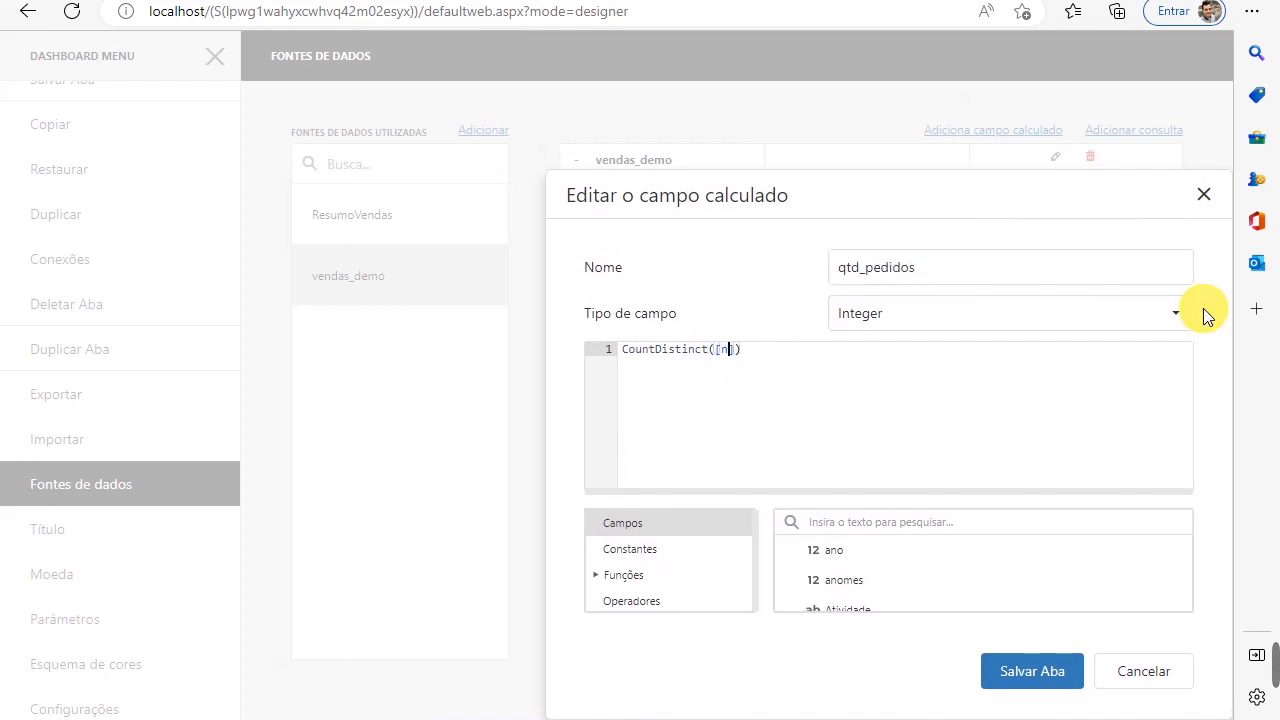
text(id)
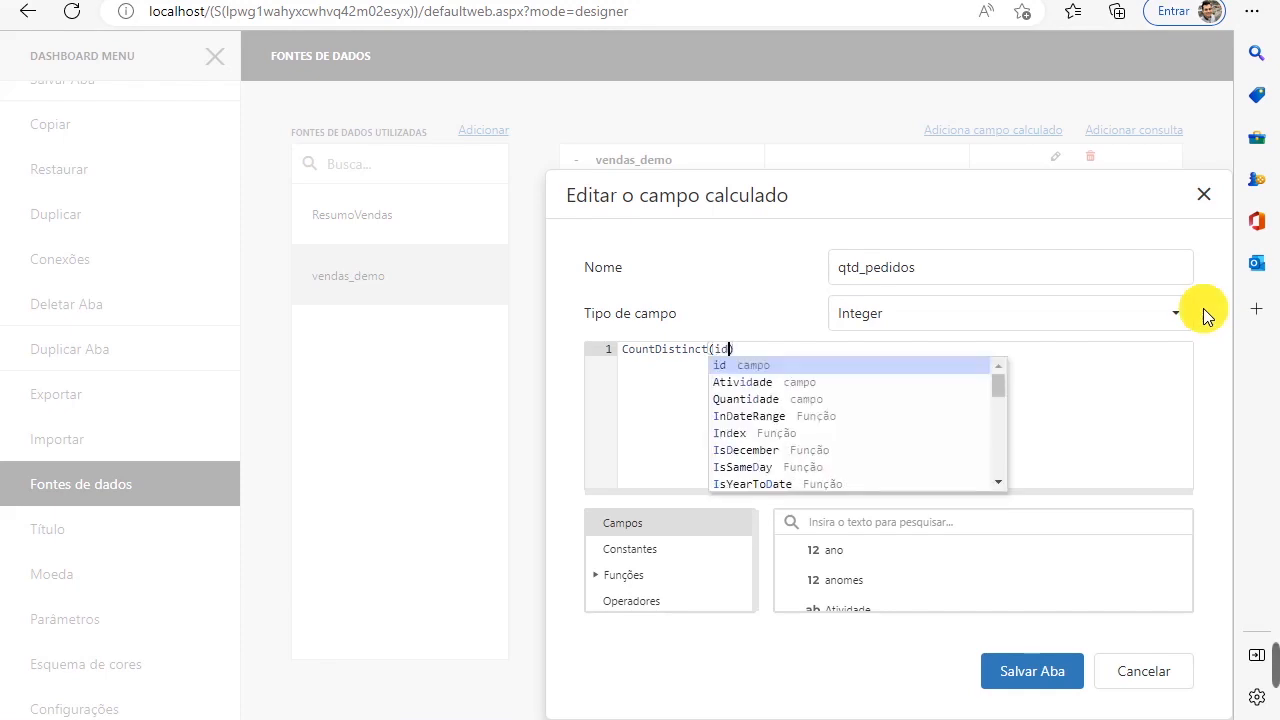
key(Return)
drag(834, 200, 536, 62)
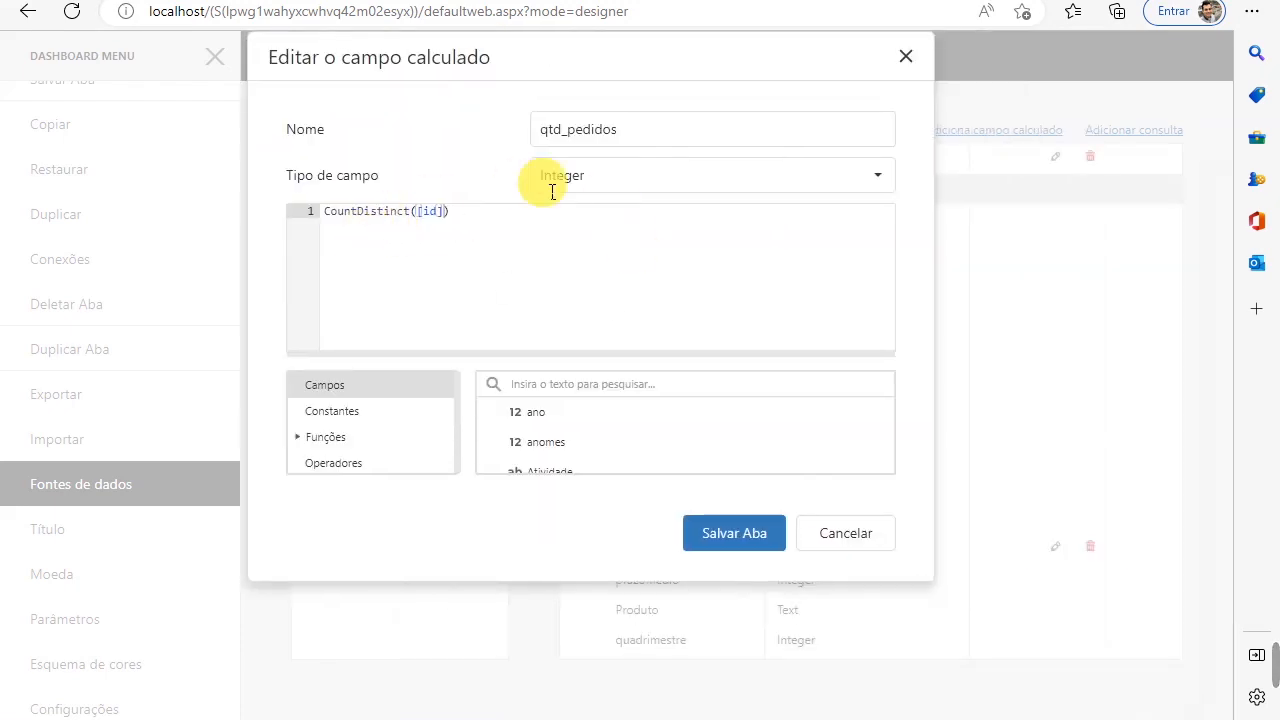
click(758, 533)
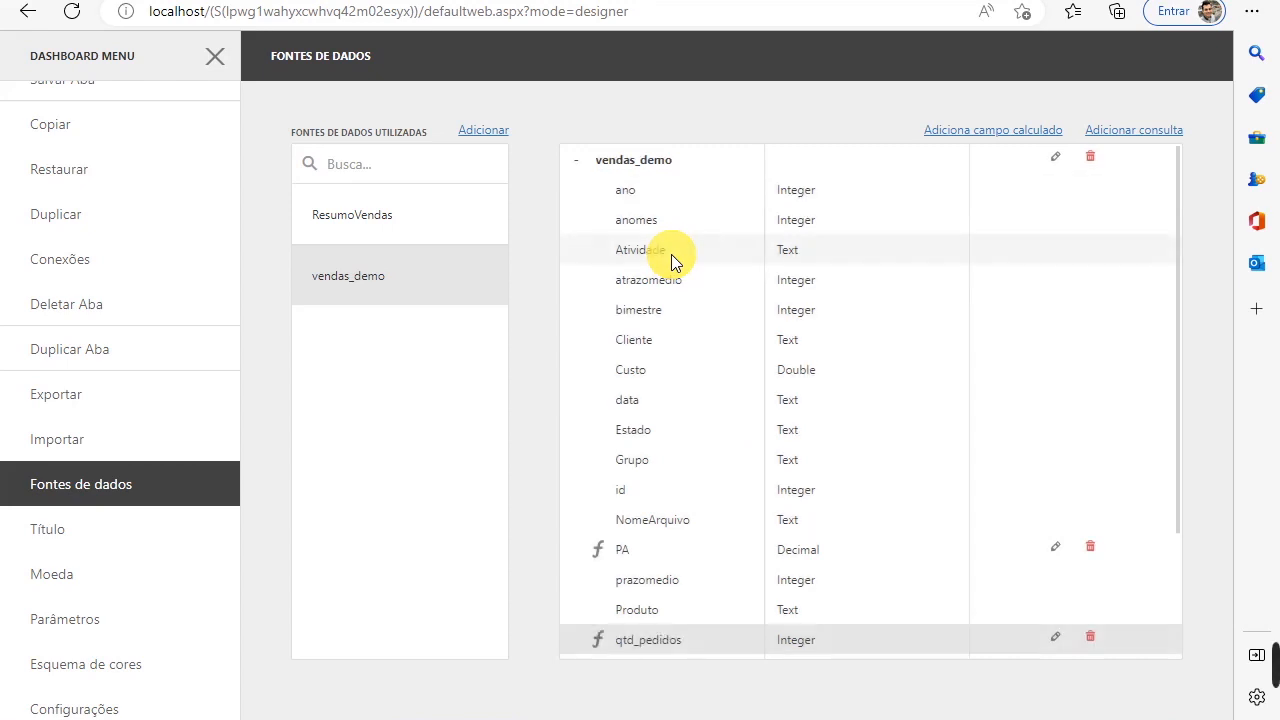
Review ResumoVendas's calculated fields, check the grid's PA and TKM column bindings and reopen the dashboard's data sources.
click(323, 215)
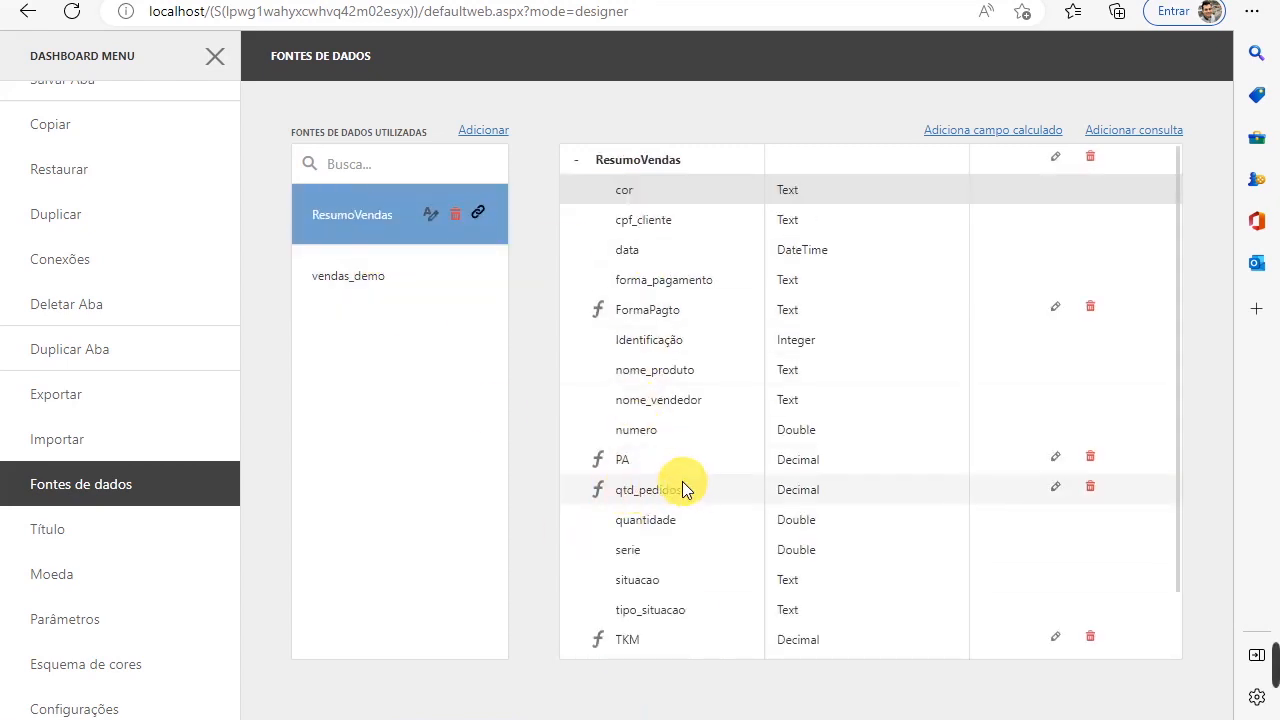
click(215, 57)
click(410, 262)
click(672, 211)
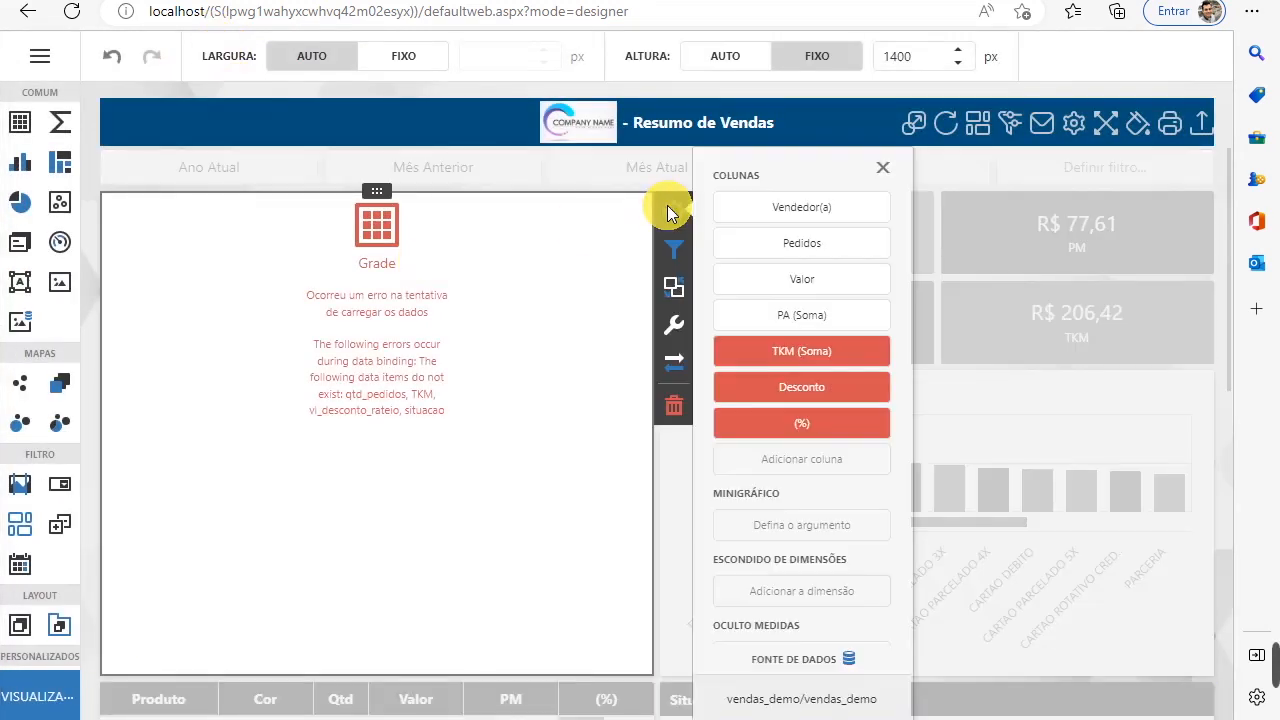
click(779, 316)
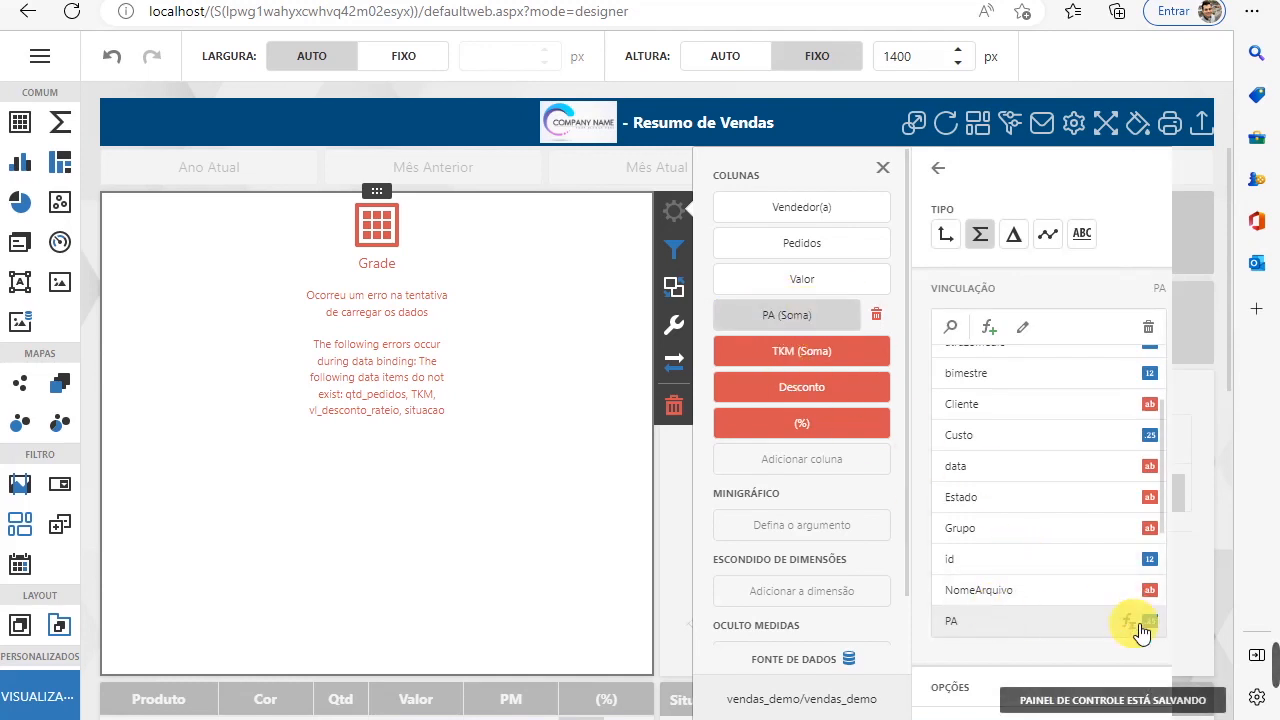
click(766, 356)
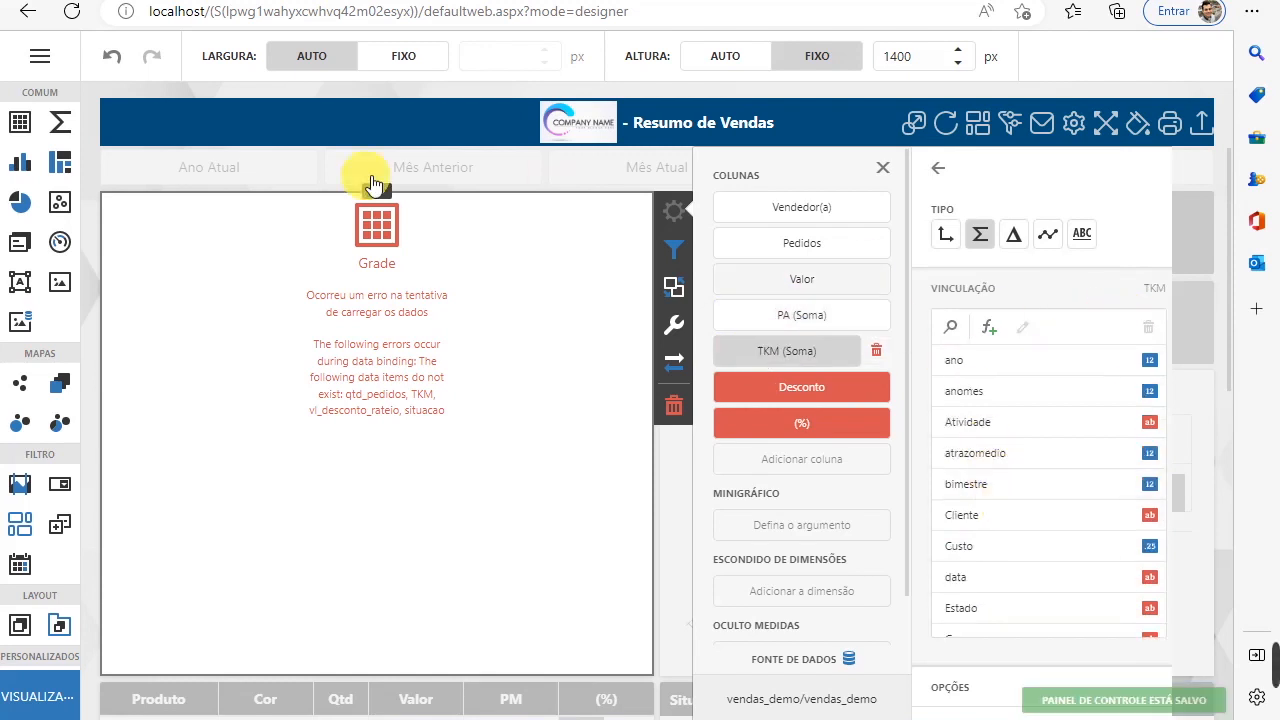
click(42, 58)
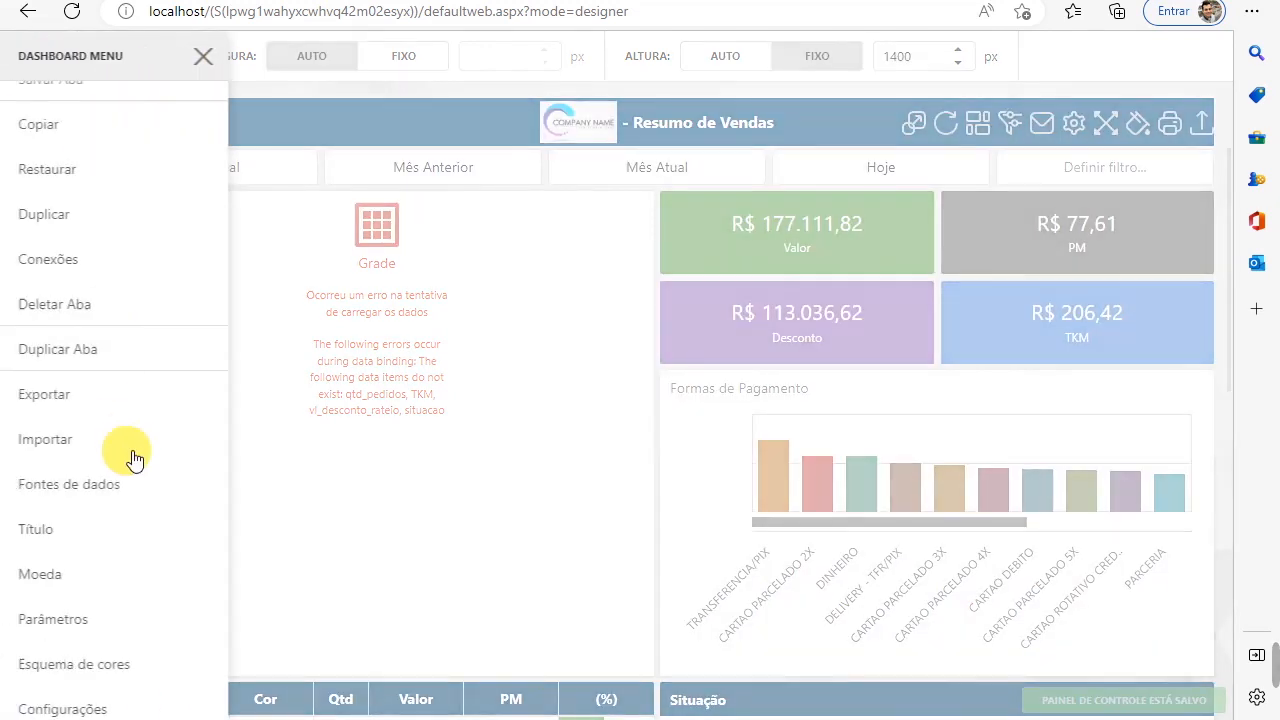
click(86, 500)
Check the Desconto column's binding and look up its vl_desconto_rateio field in the ResumoVendas data source.
click(794, 387)
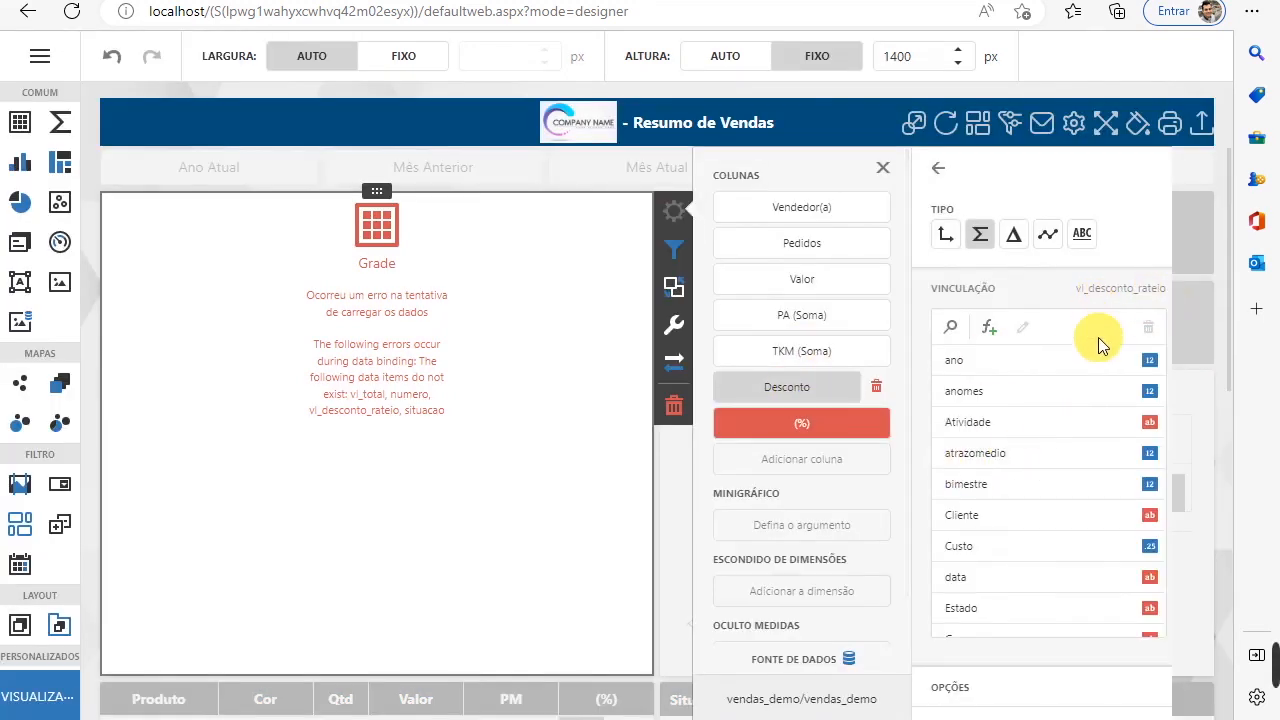
click(60, 56)
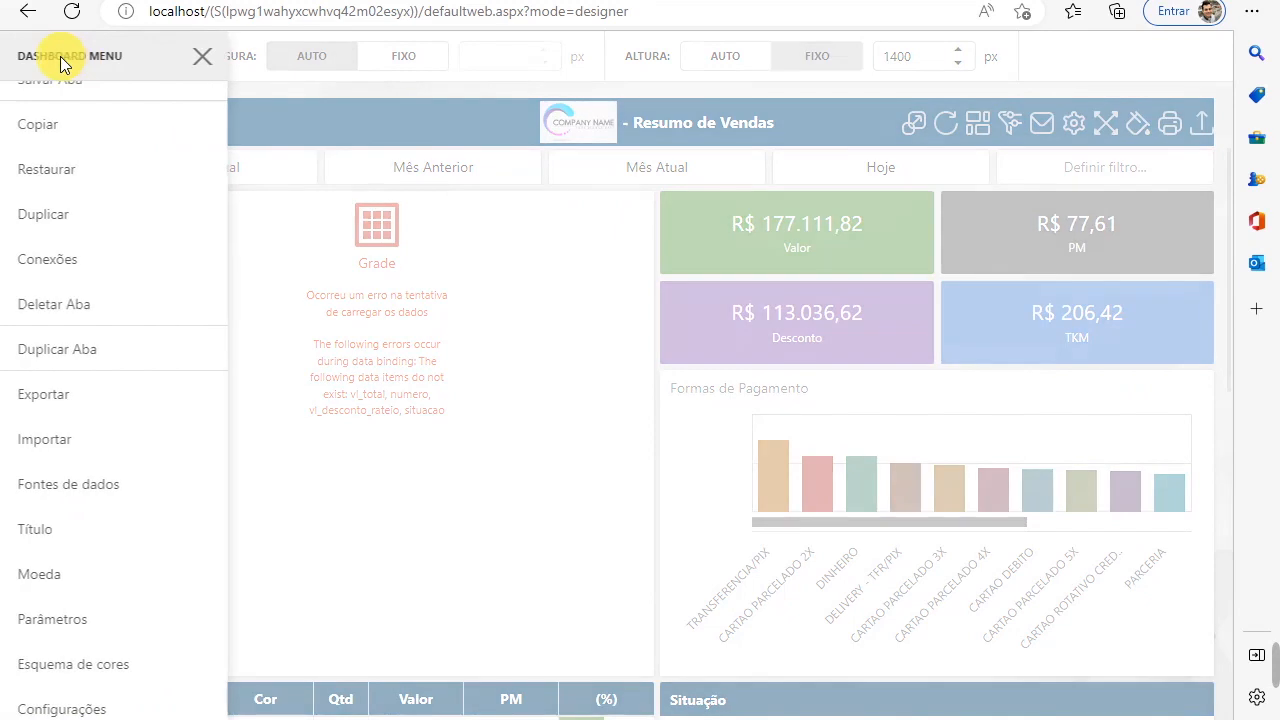
click(84, 500)
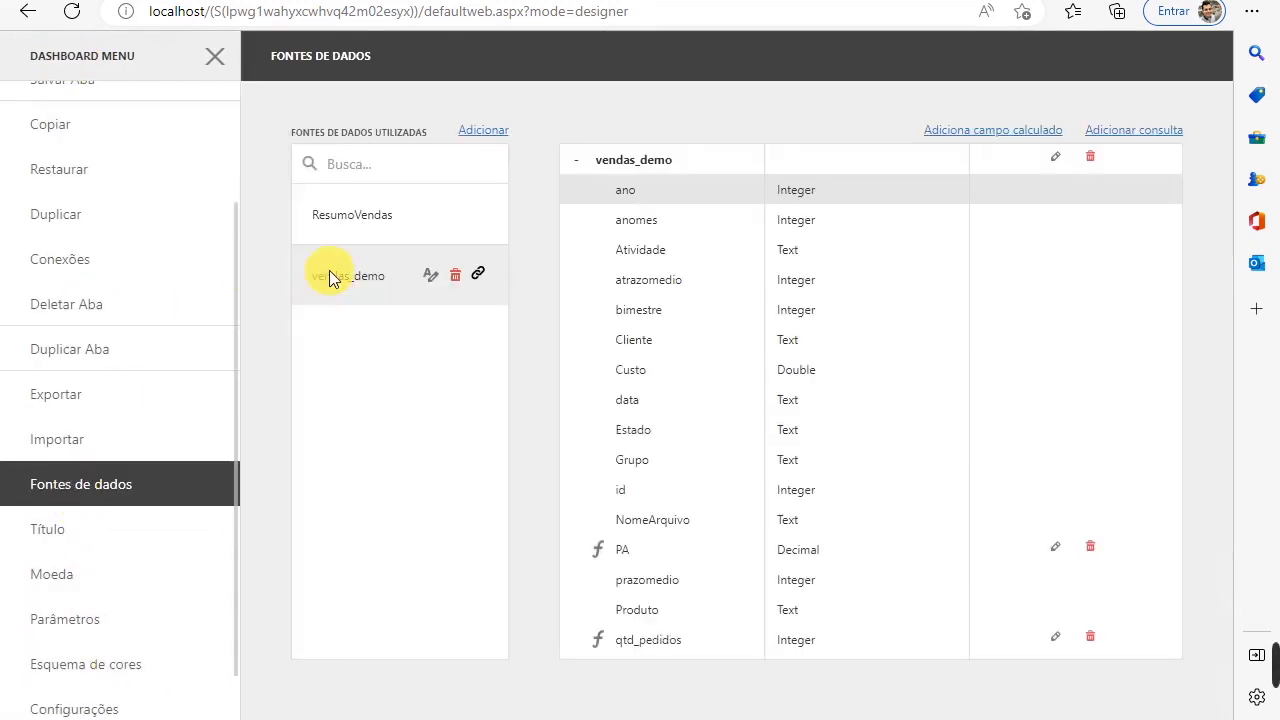
click(340, 232)
scroll(727, 288, down, 1)
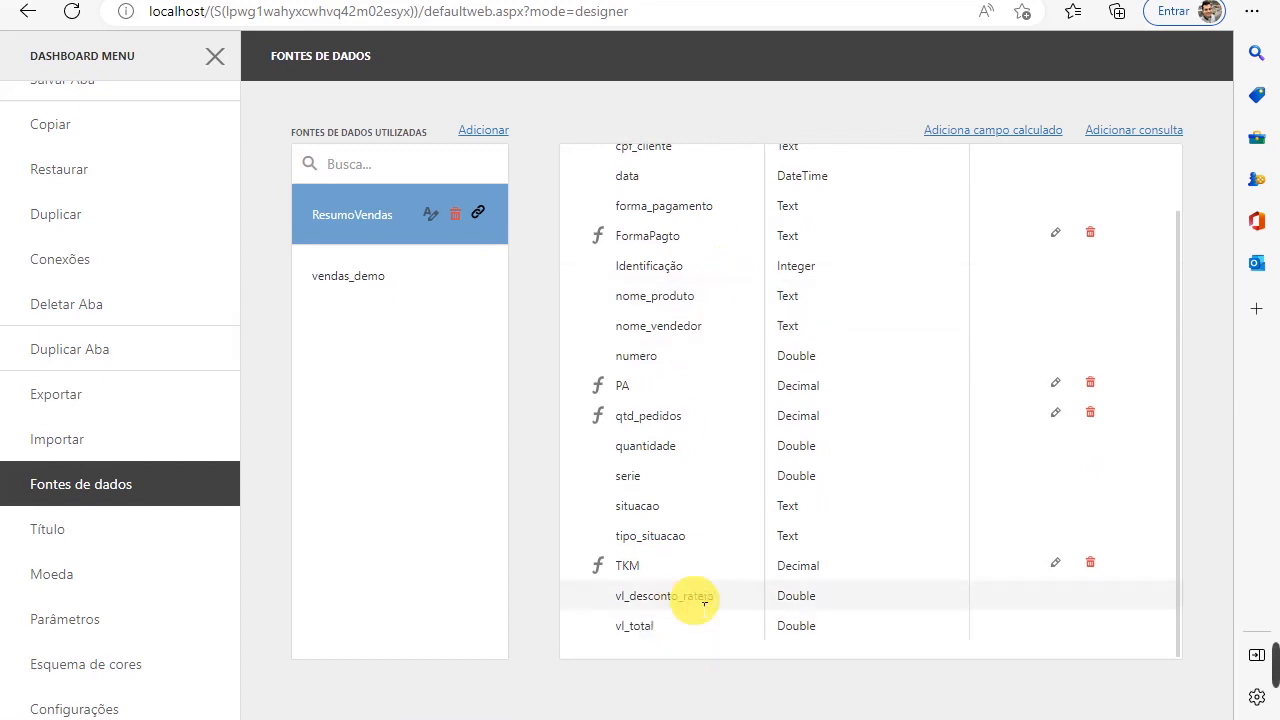
click(215, 62)
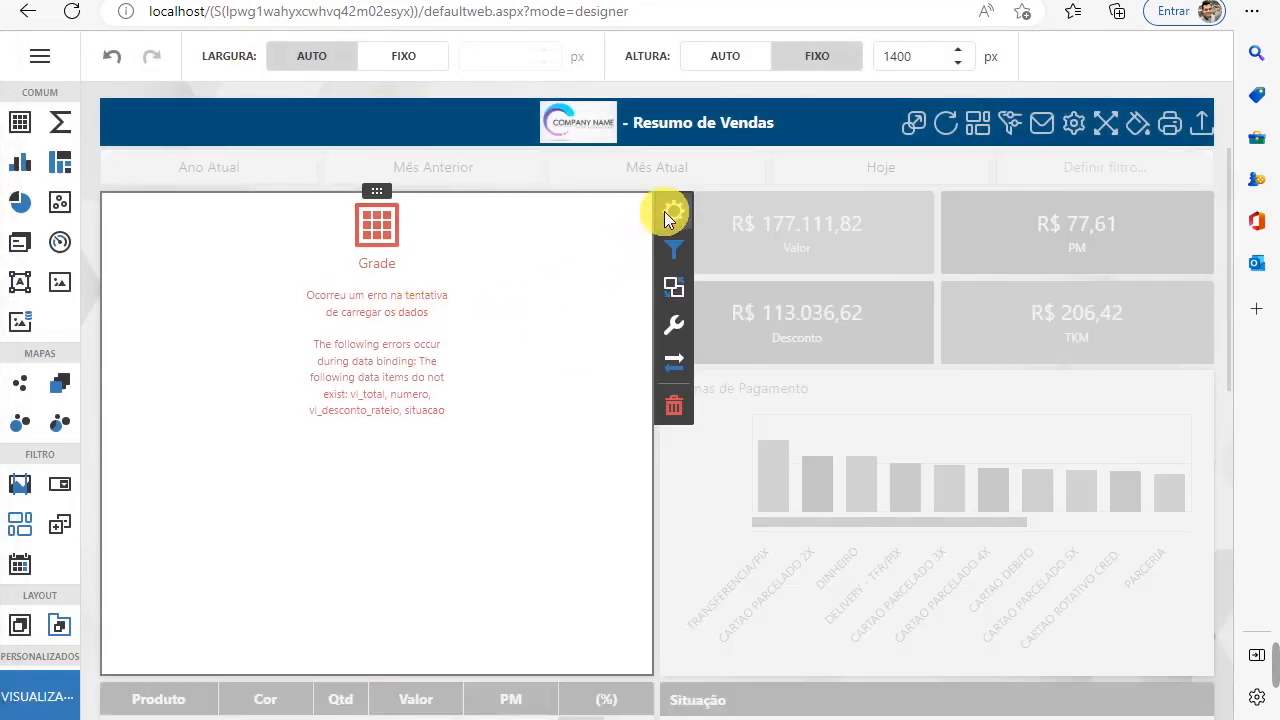
Bind the grid's Desconto column to the Custo field of vendas_demo.
click(668, 212)
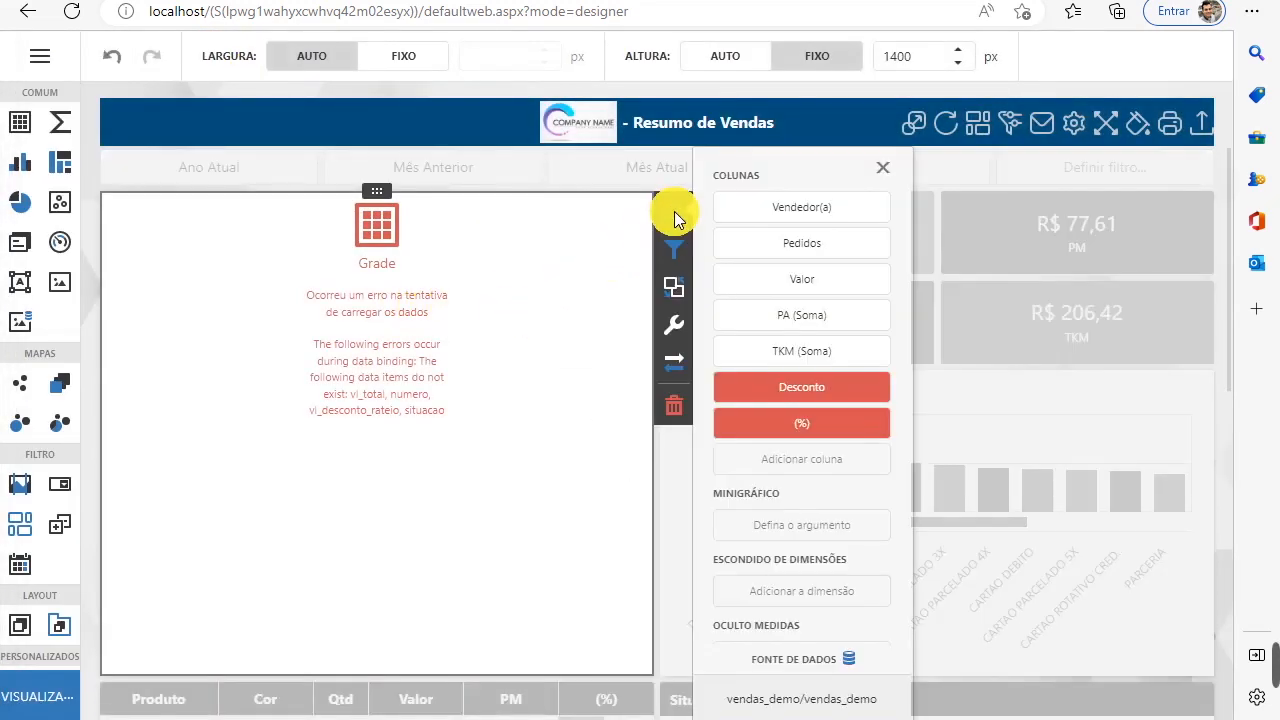
click(760, 388)
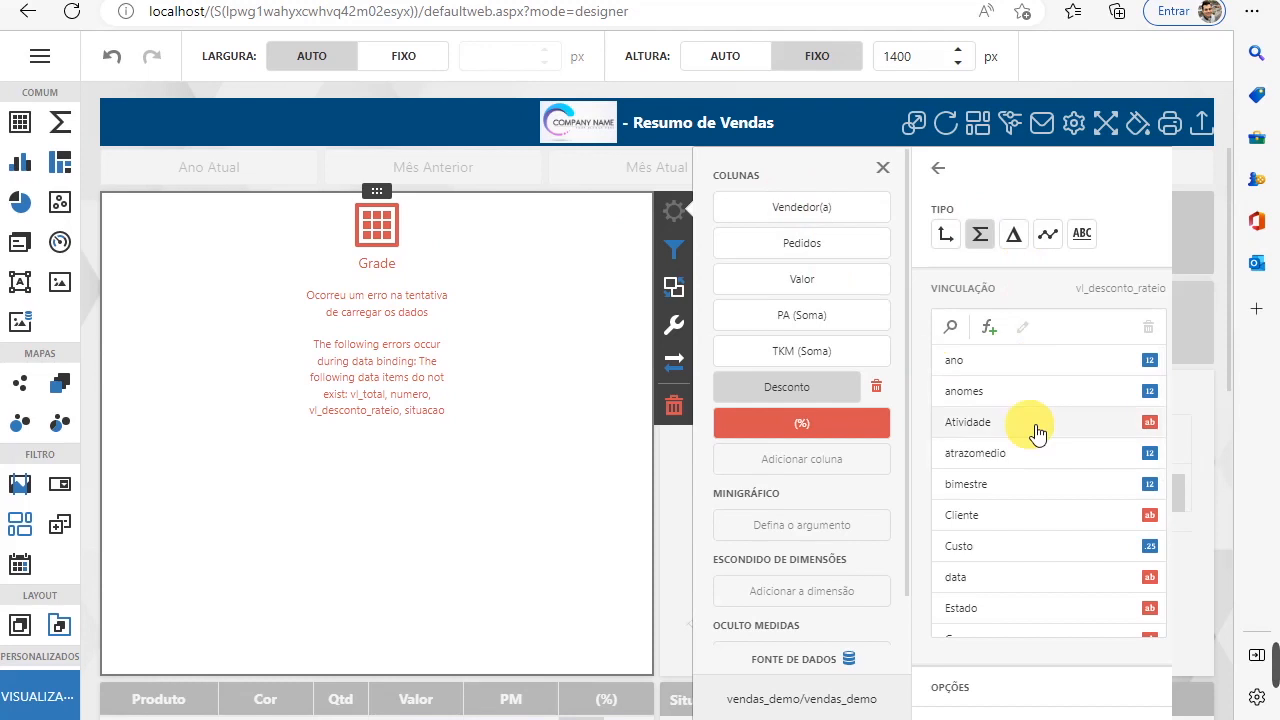
scroll(1023, 423, down, 3)
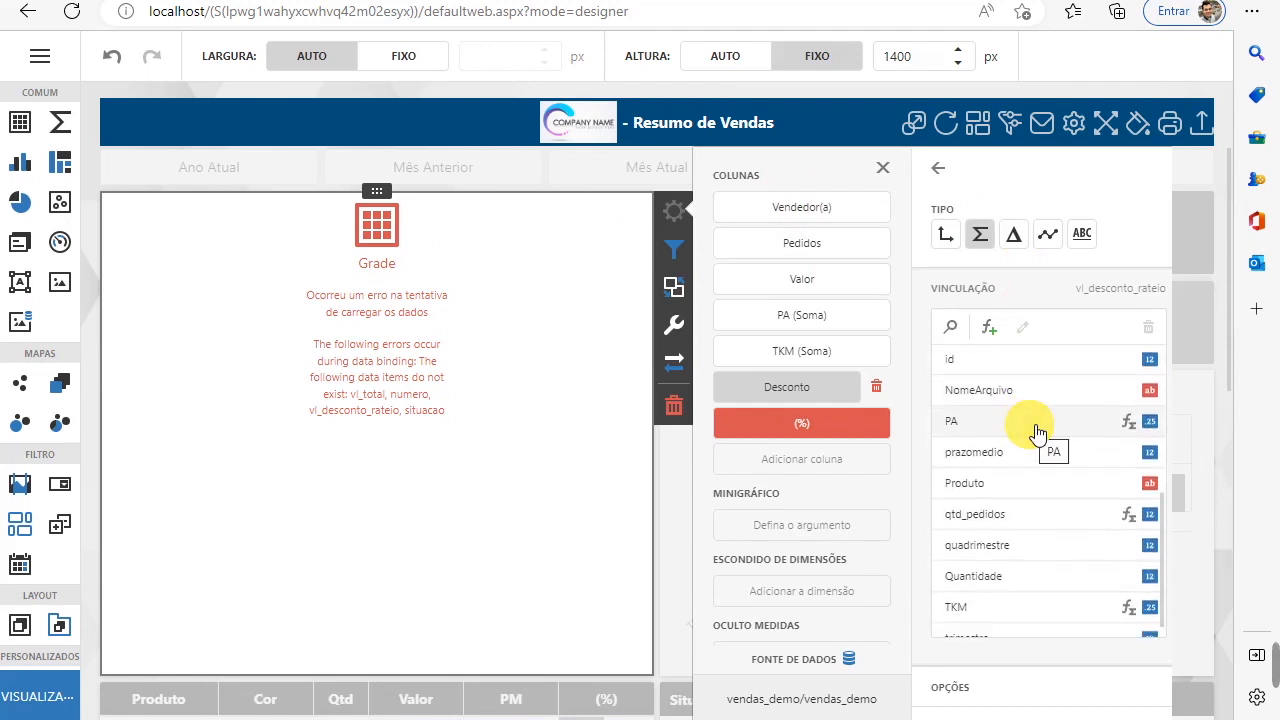
scroll(1037, 432, up, 3)
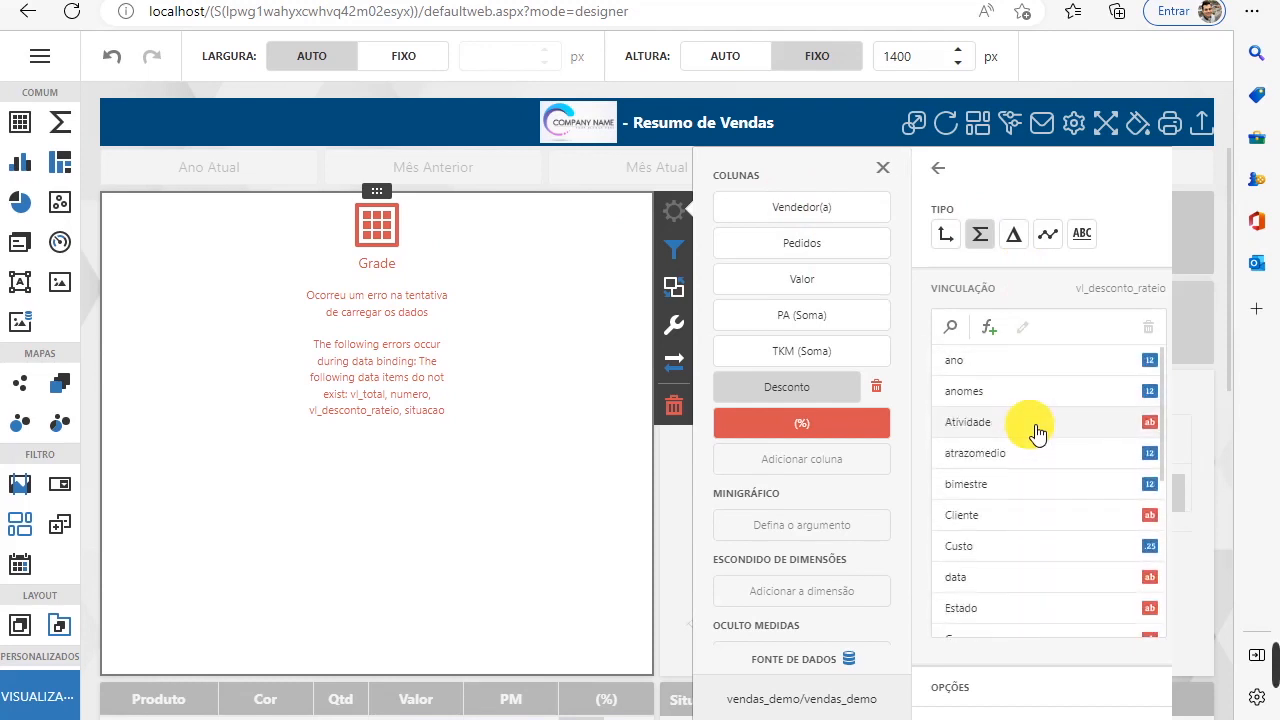
scroll(1037, 432, down, 5)
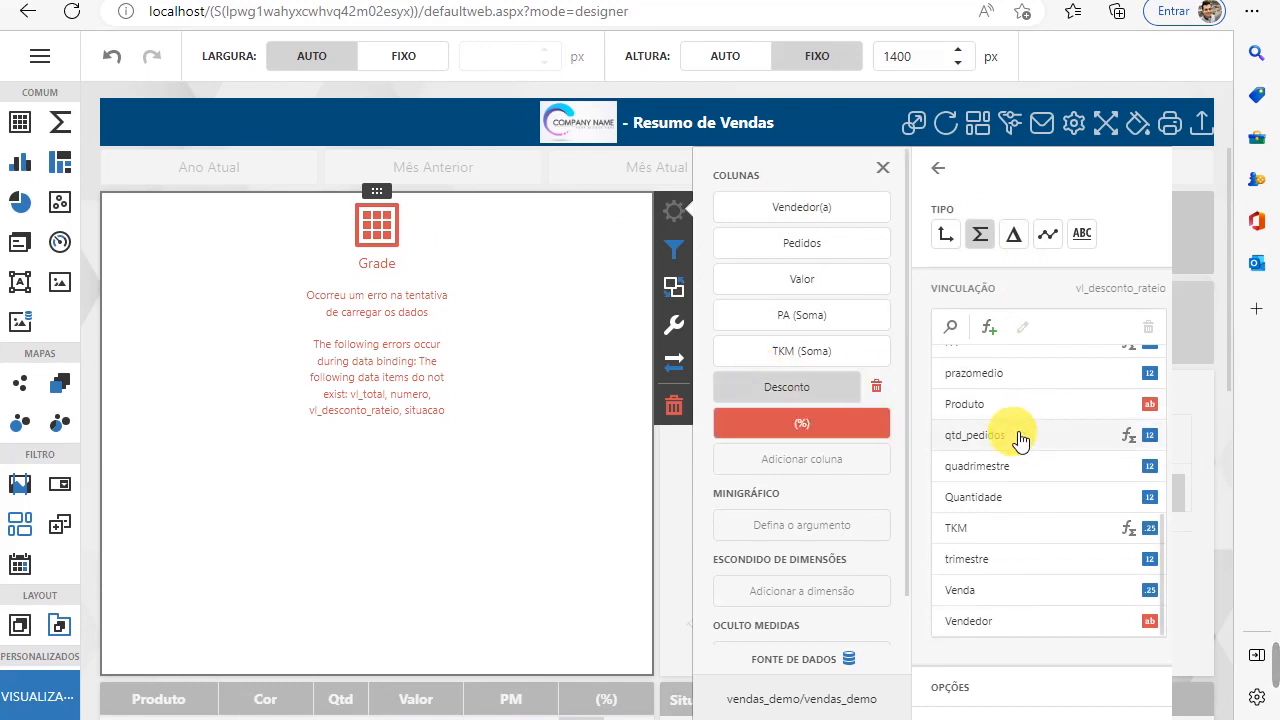
scroll(1020, 440, up, 1)
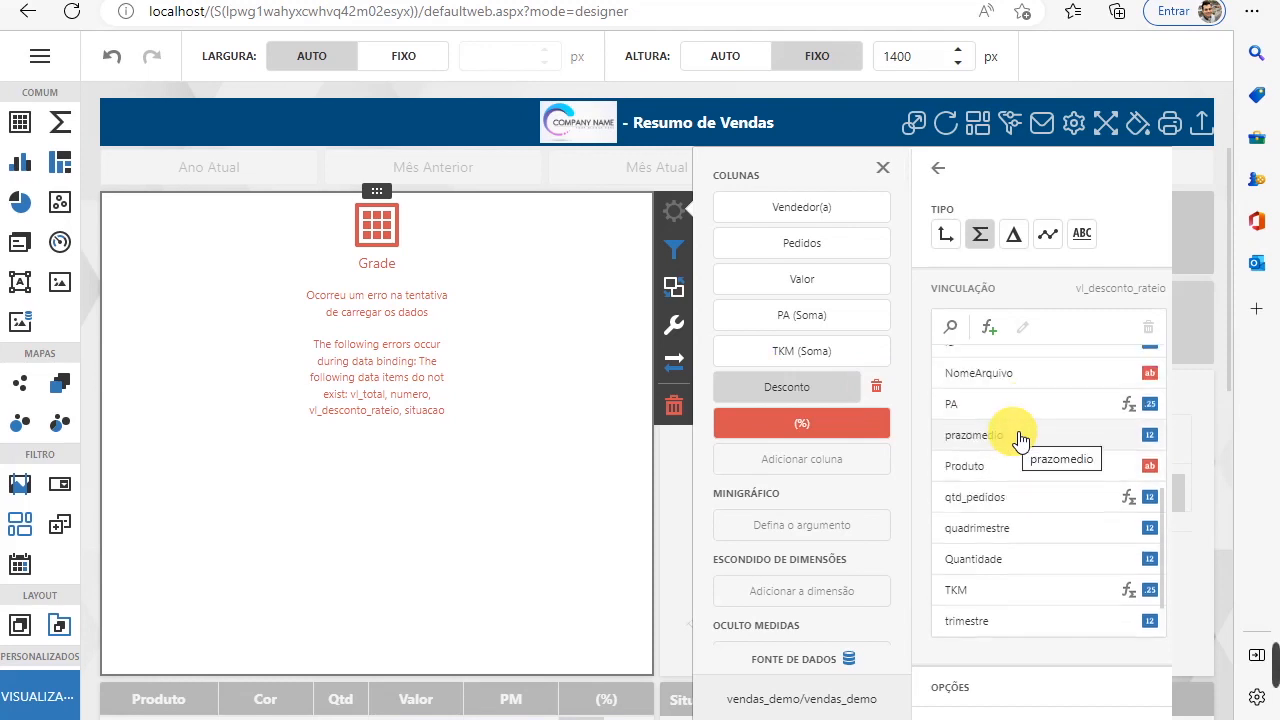
scroll(1020, 440, up, 5)
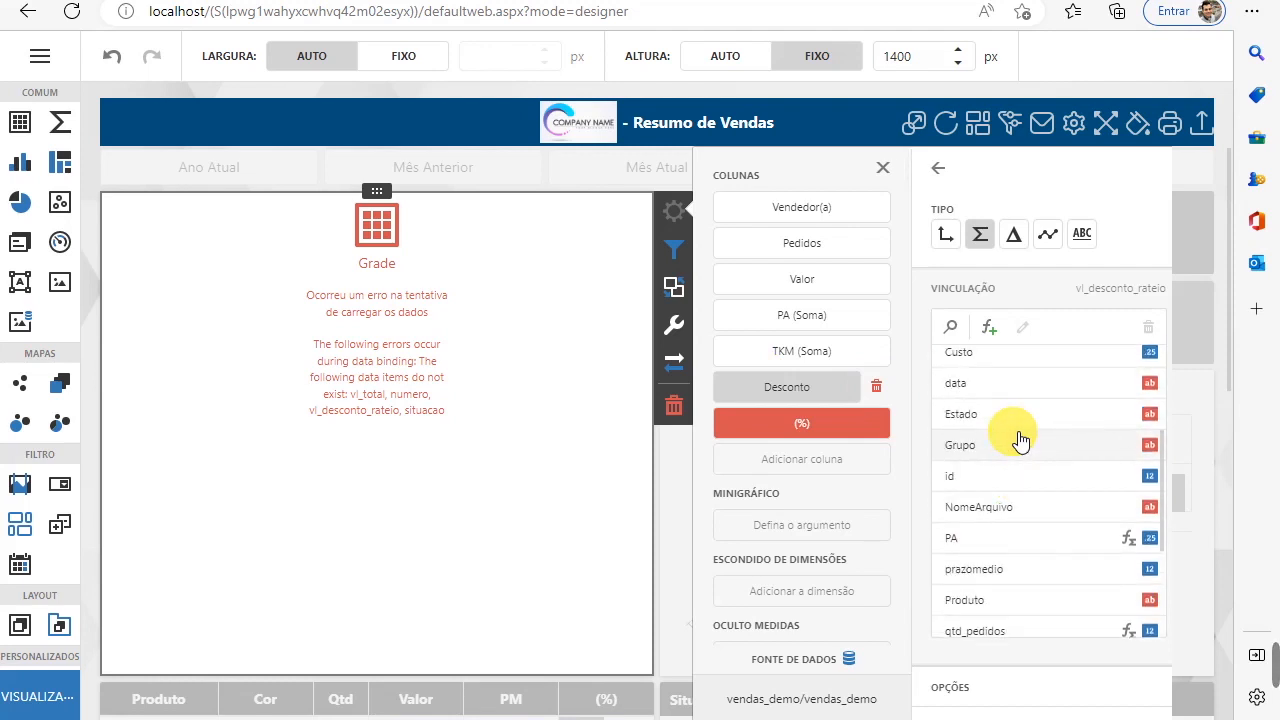
click(1002, 488)
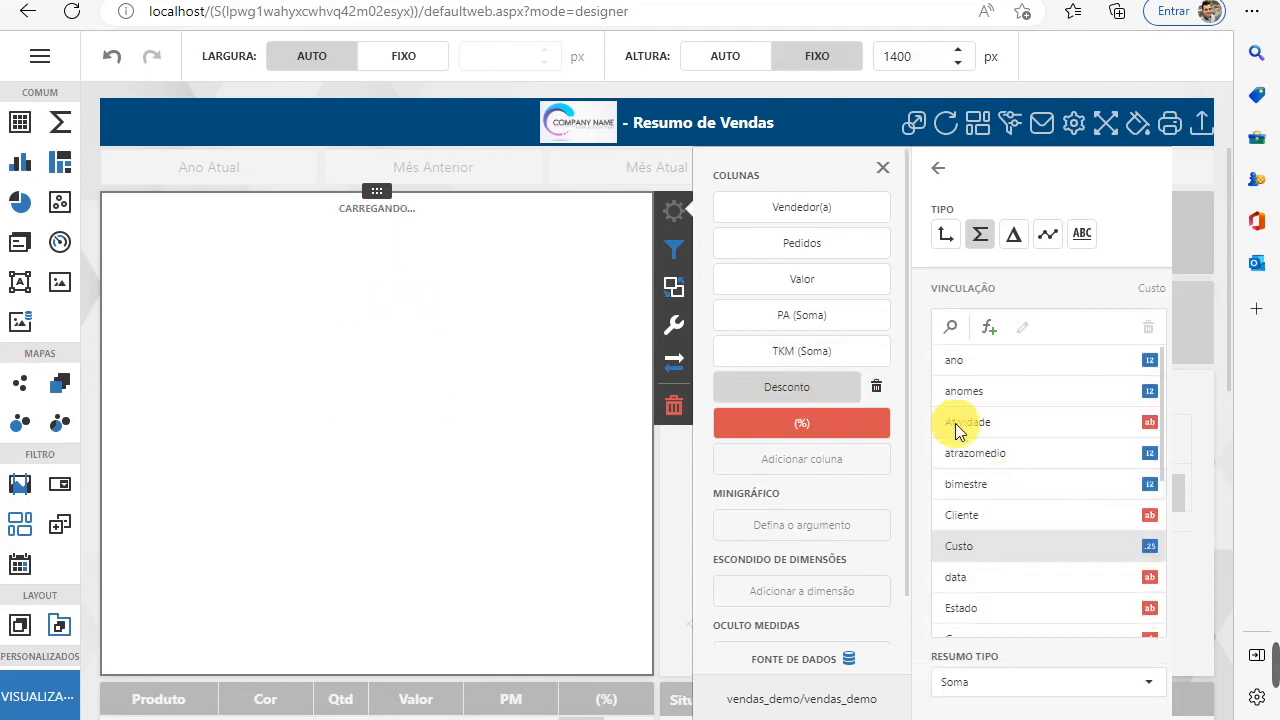
Change the title of the grid's Desconto column to Custo.
scroll(983, 634, down, 3)
scroll(983, 646, down, 3)
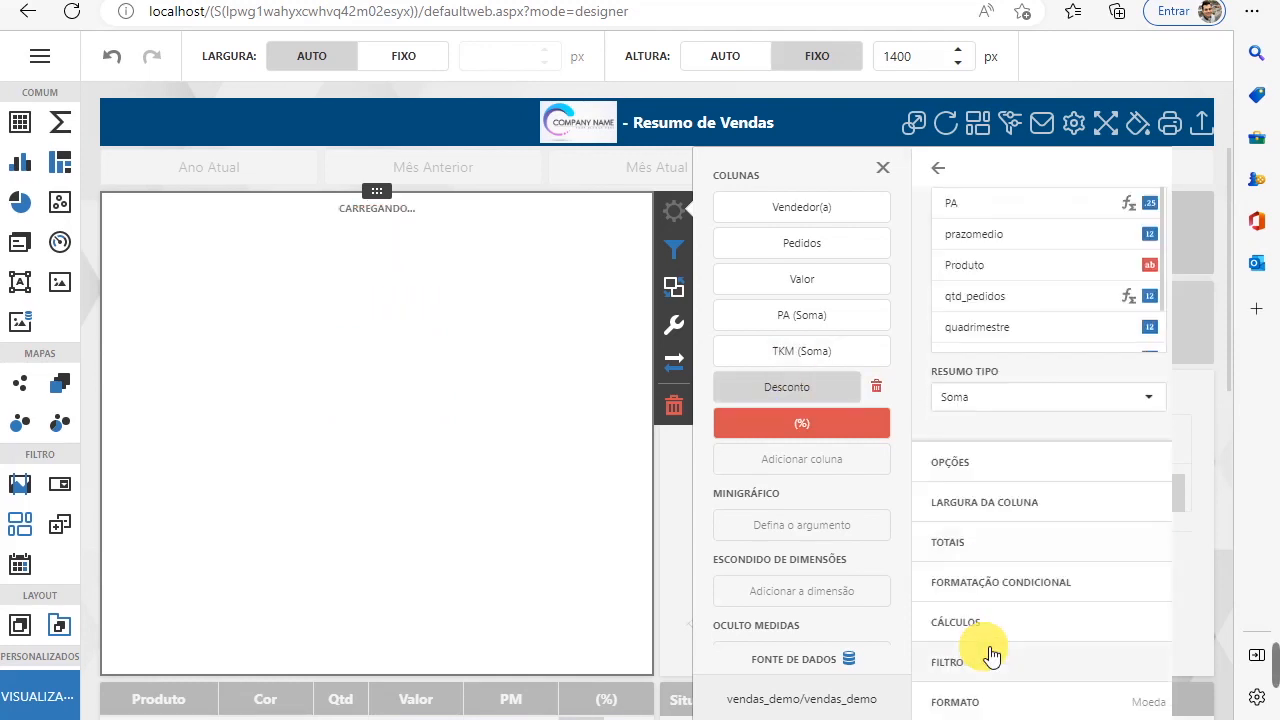
click(985, 460)
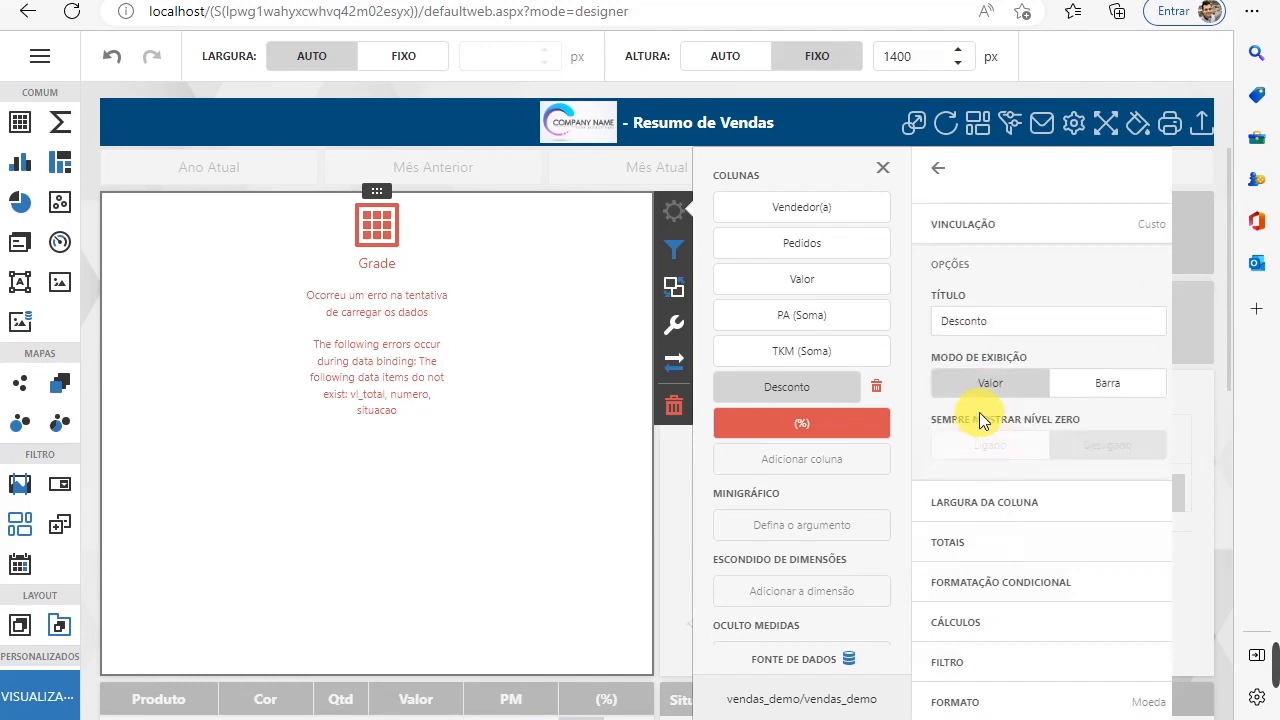
click(1038, 337)
text(Custo)
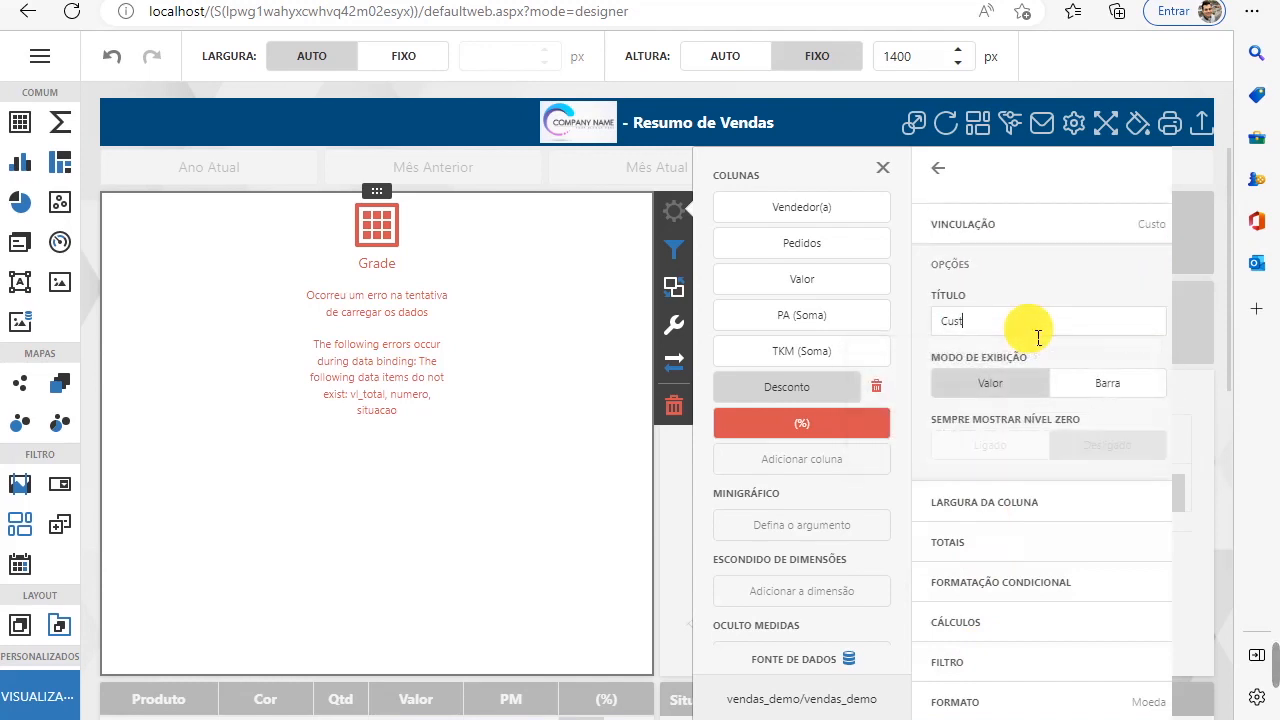
Bind the grid's (%) column to the Venda field of vendas_demo.
click(770, 431)
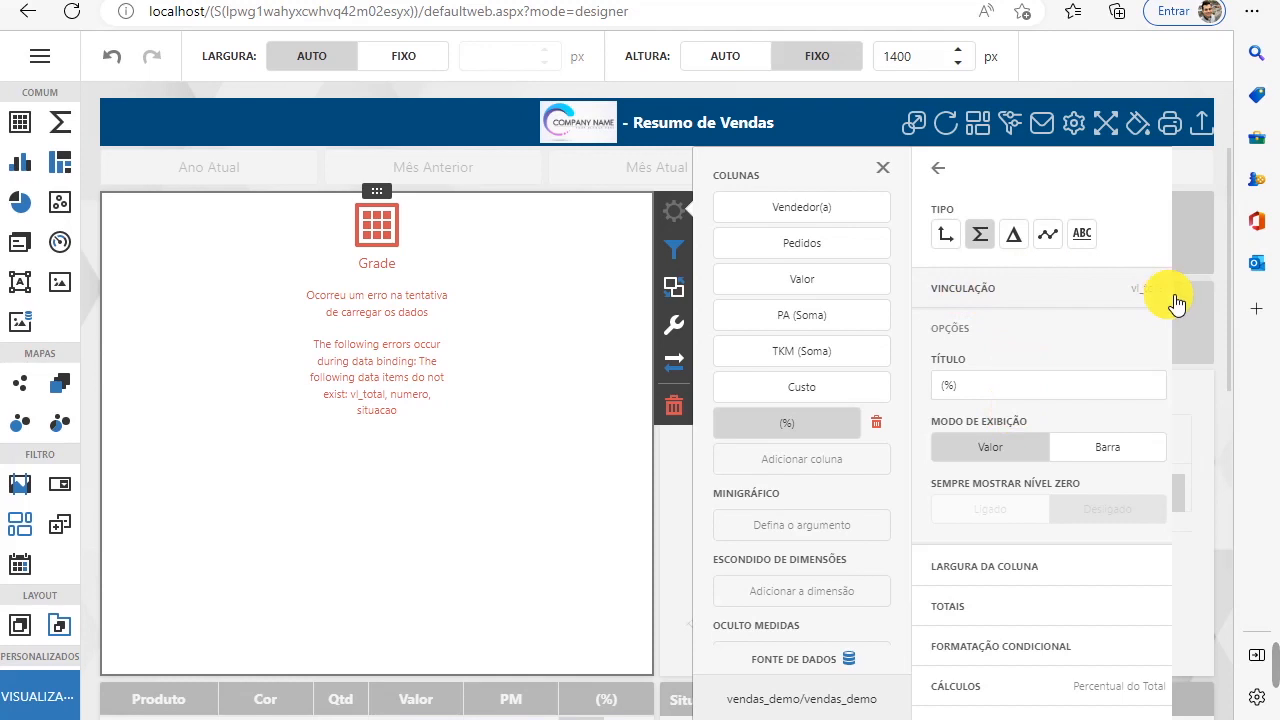
click(1012, 291)
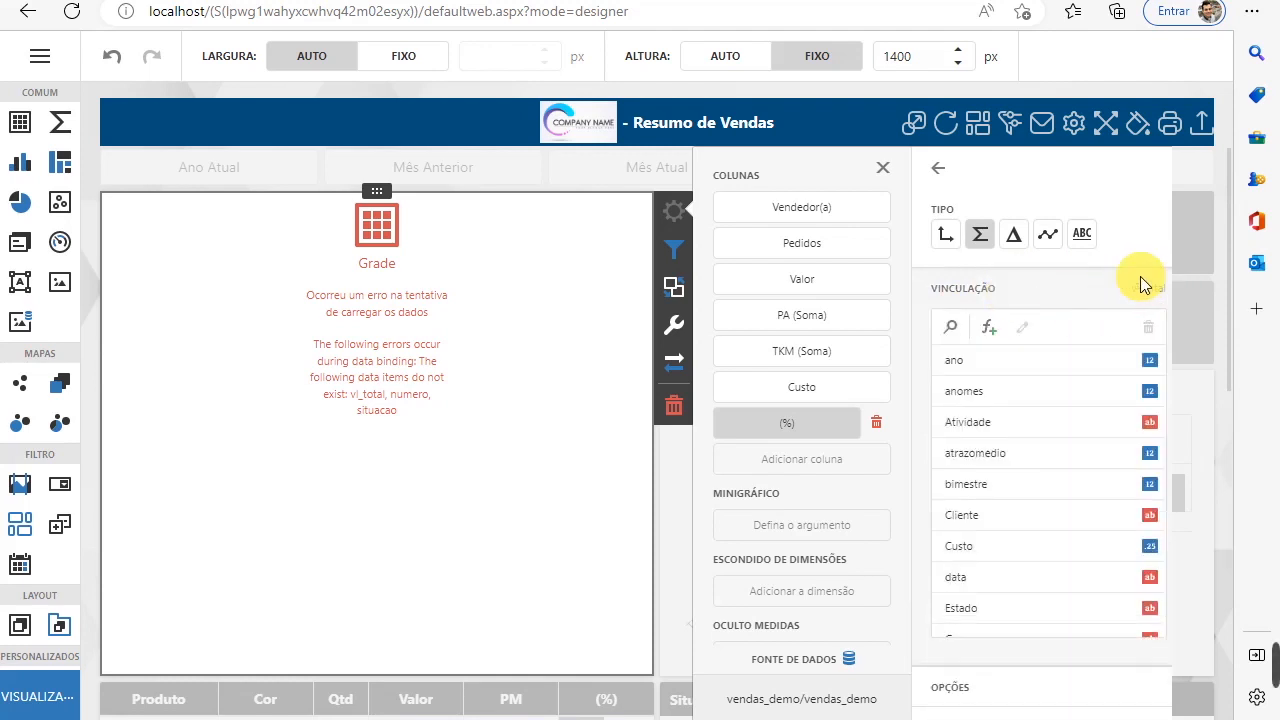
scroll(1085, 507, down, 5)
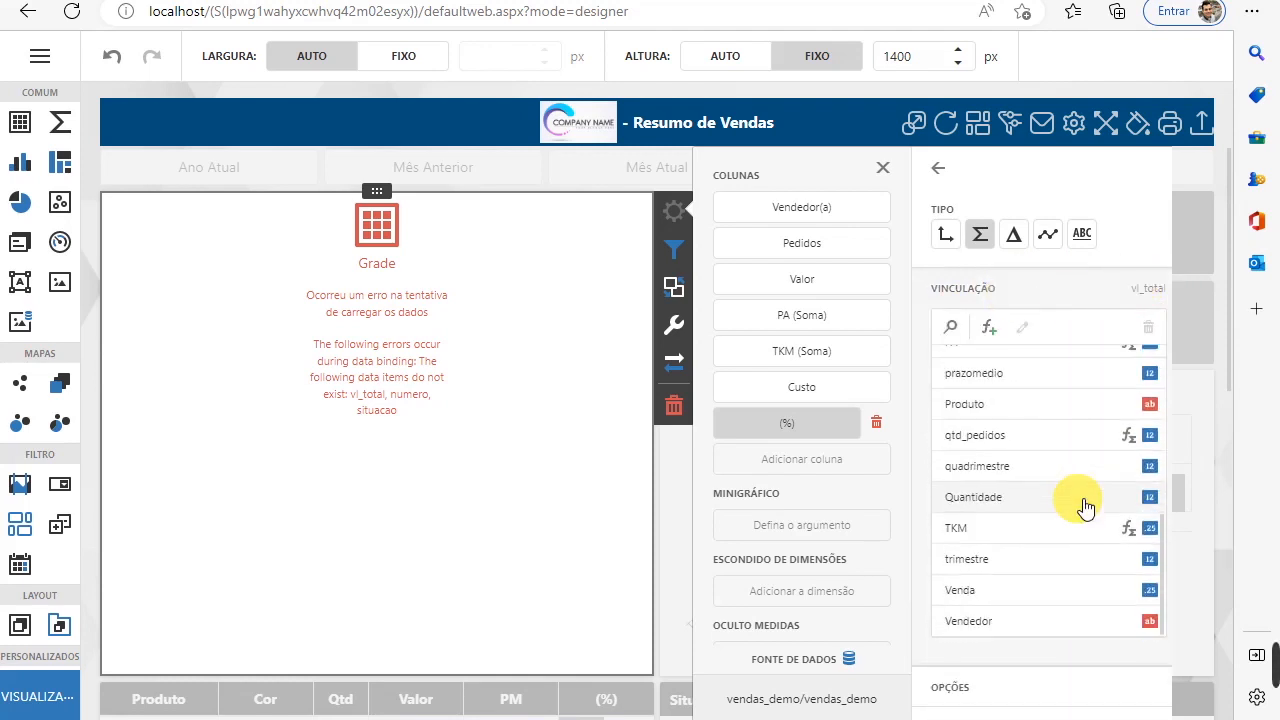
click(1046, 593)
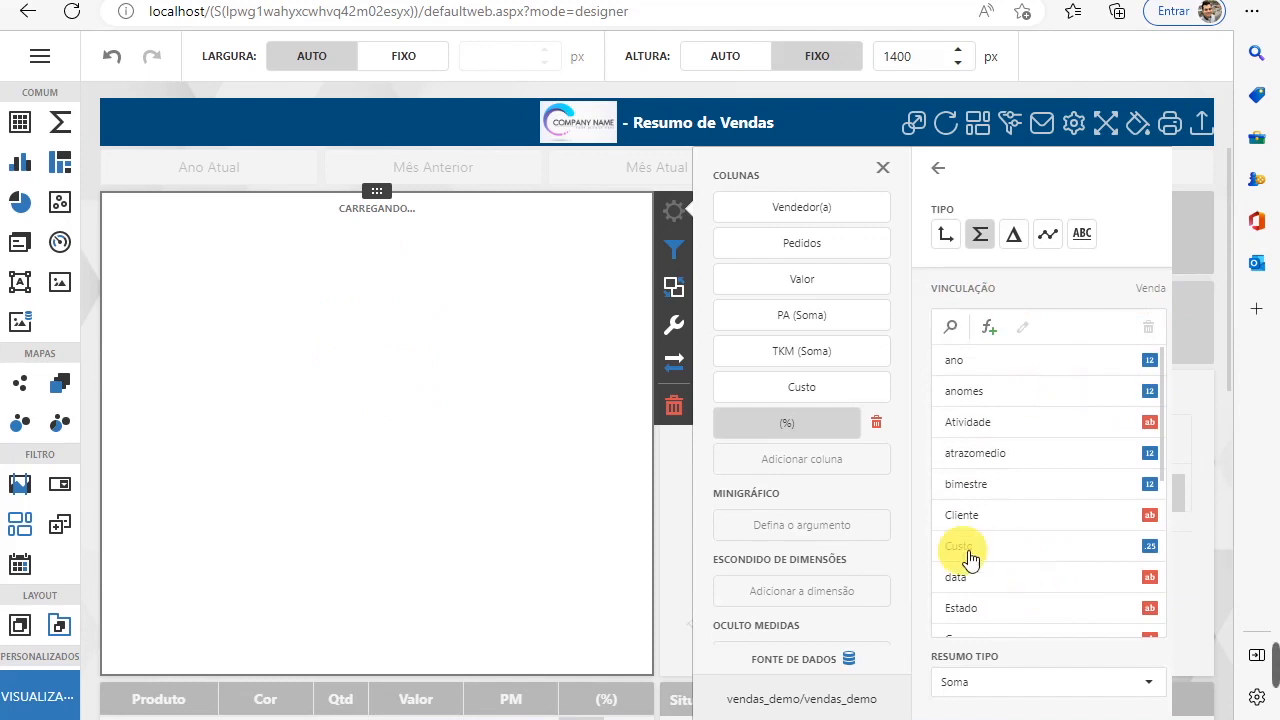
click(843, 436)
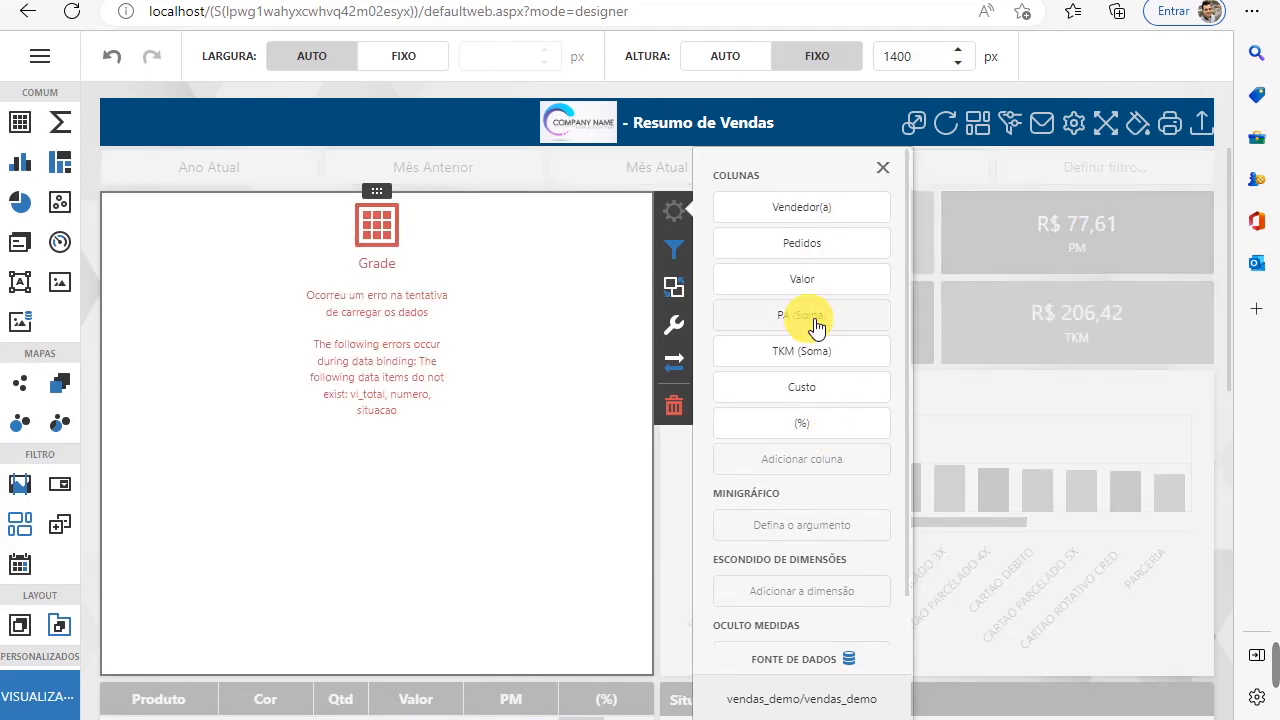
Delete the seller grid's item filter on situacao and reload the dashboard page.
click(674, 250)
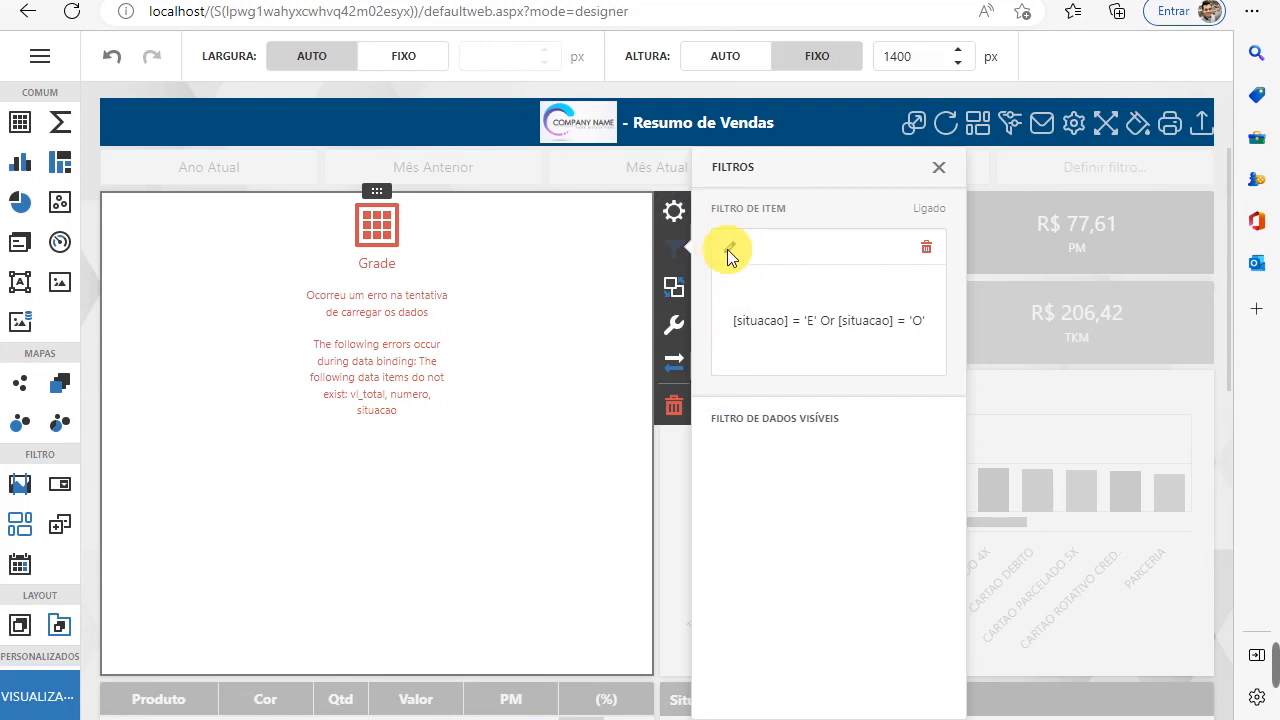
click(673, 213)
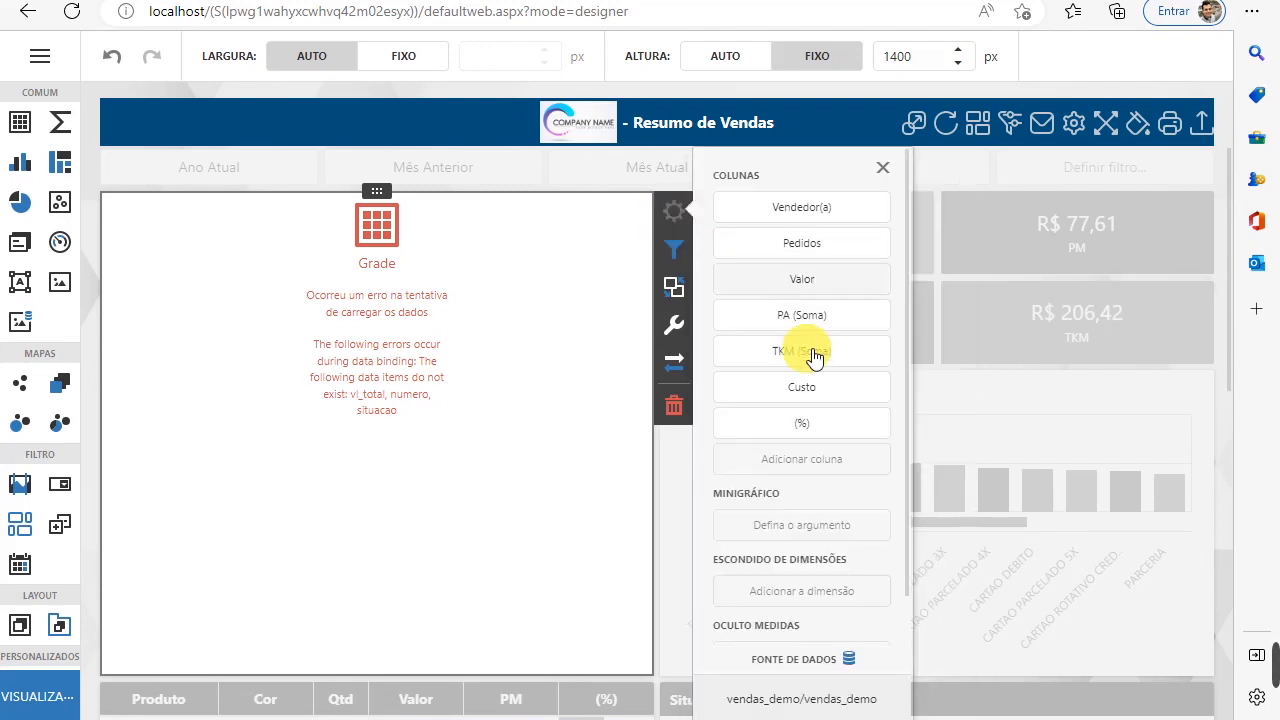
scroll(814, 360, down, 1)
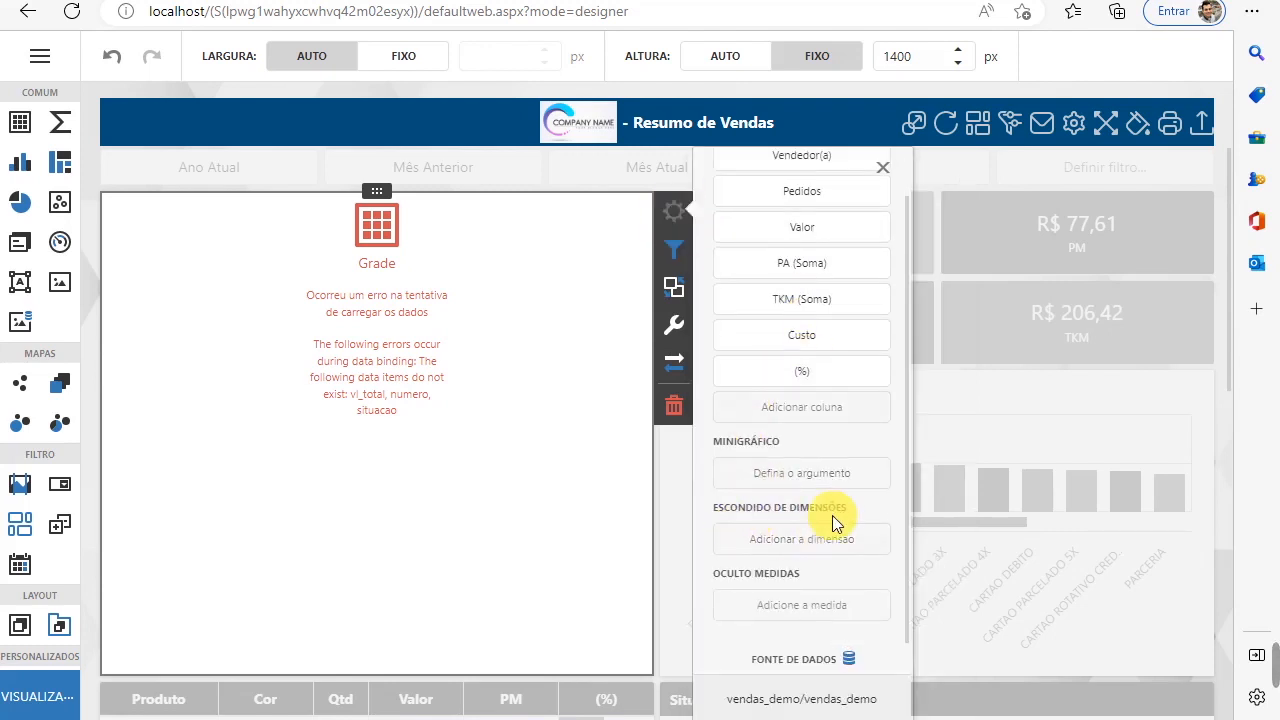
scroll(824, 483, up, 1)
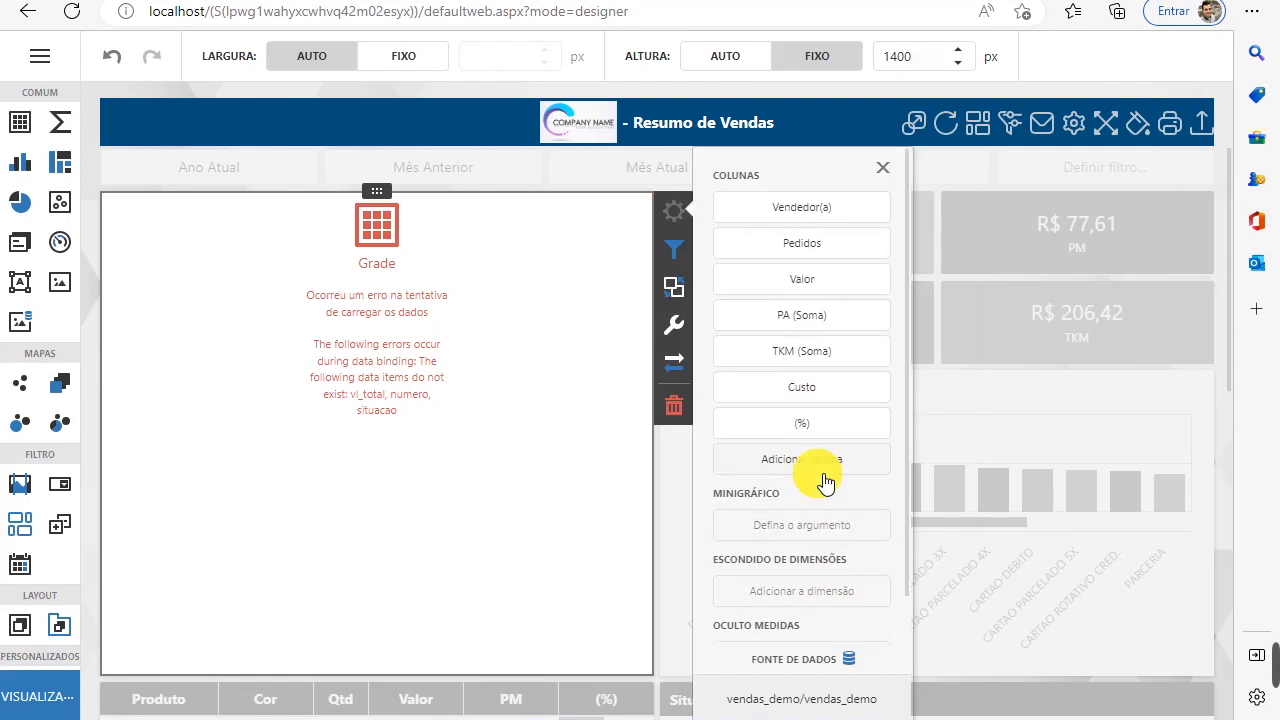
click(675, 254)
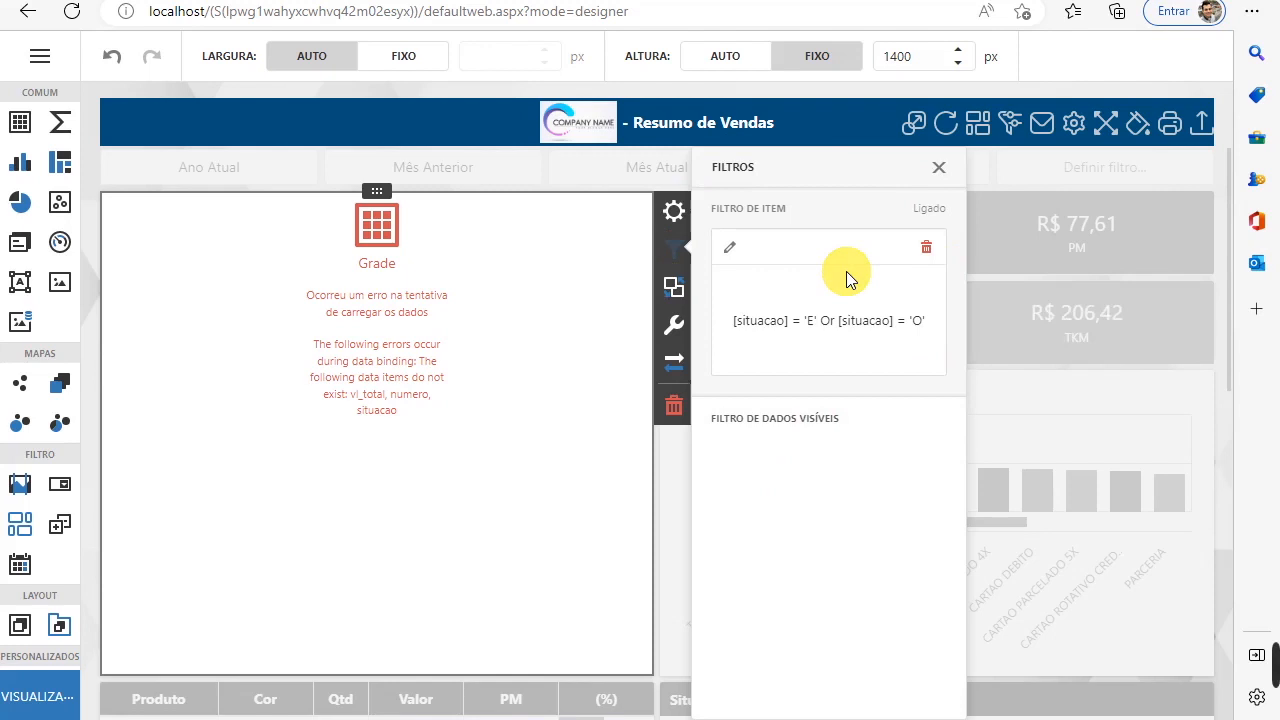
click(927, 248)
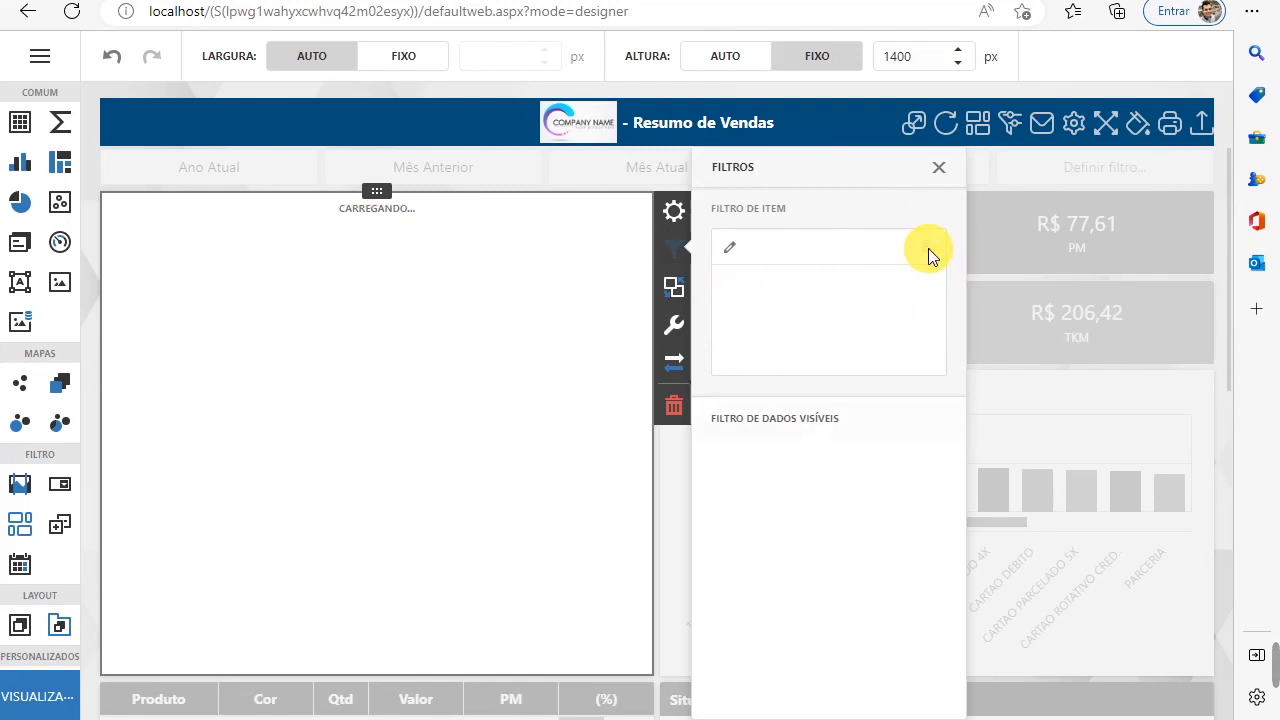
click(72, 11)
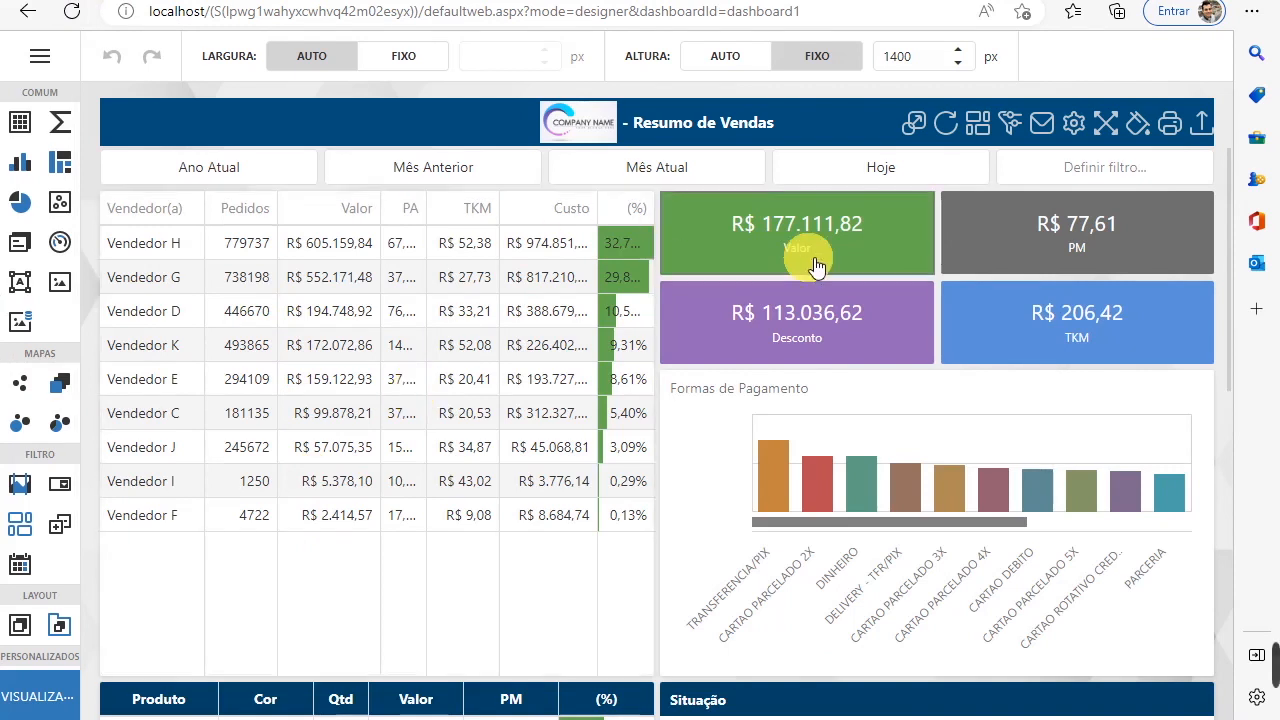
Switch the green Valor card's data source from ResumoVendas to vendas_demo.
click(785, 252)
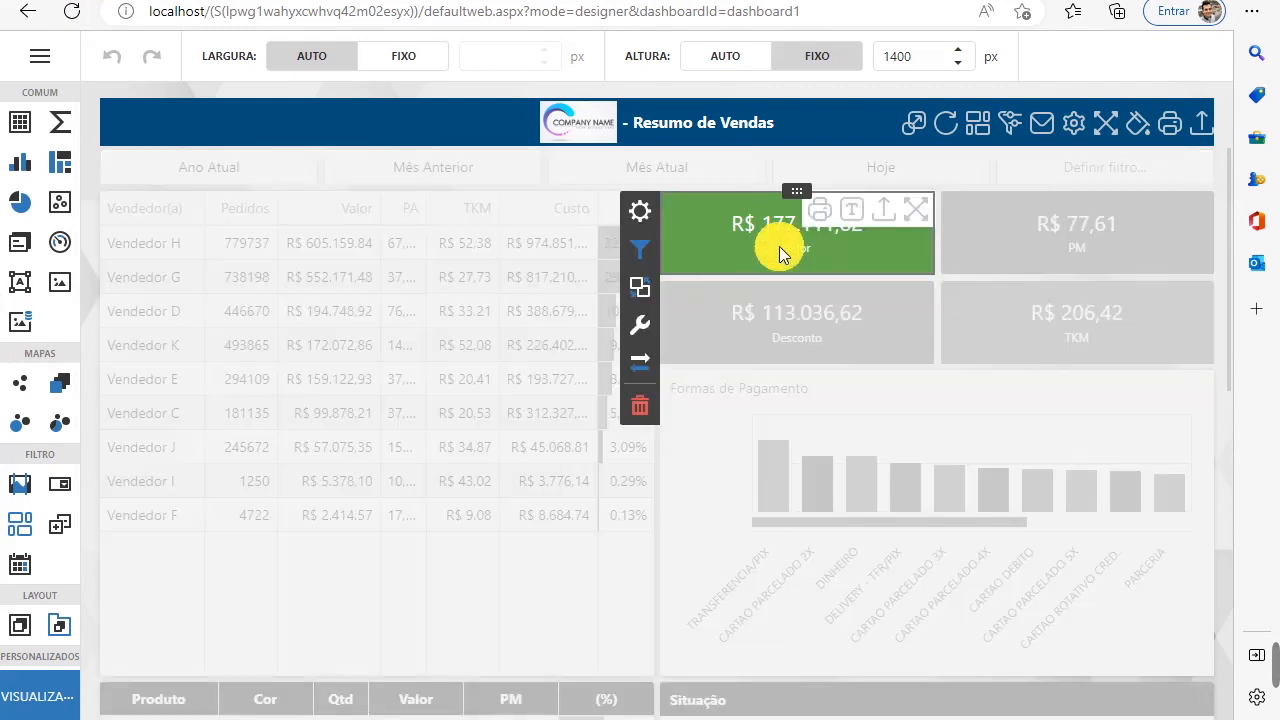
click(634, 215)
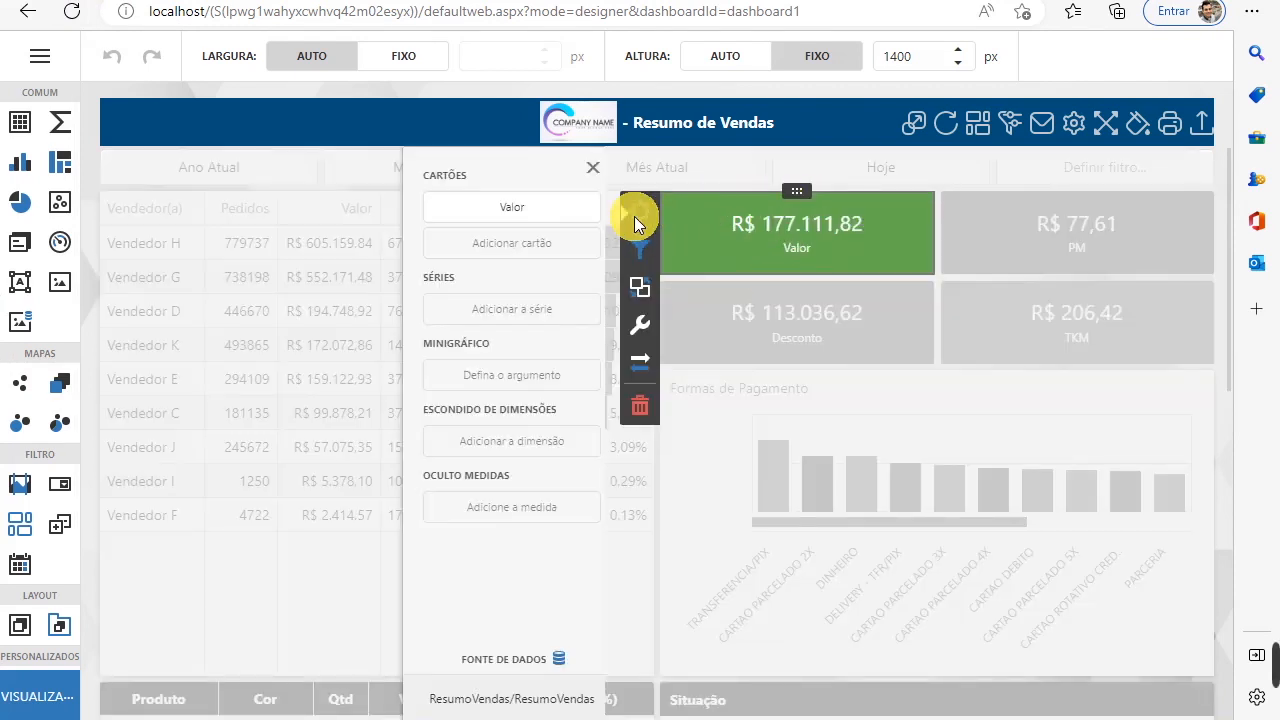
click(532, 699)
click(438, 456)
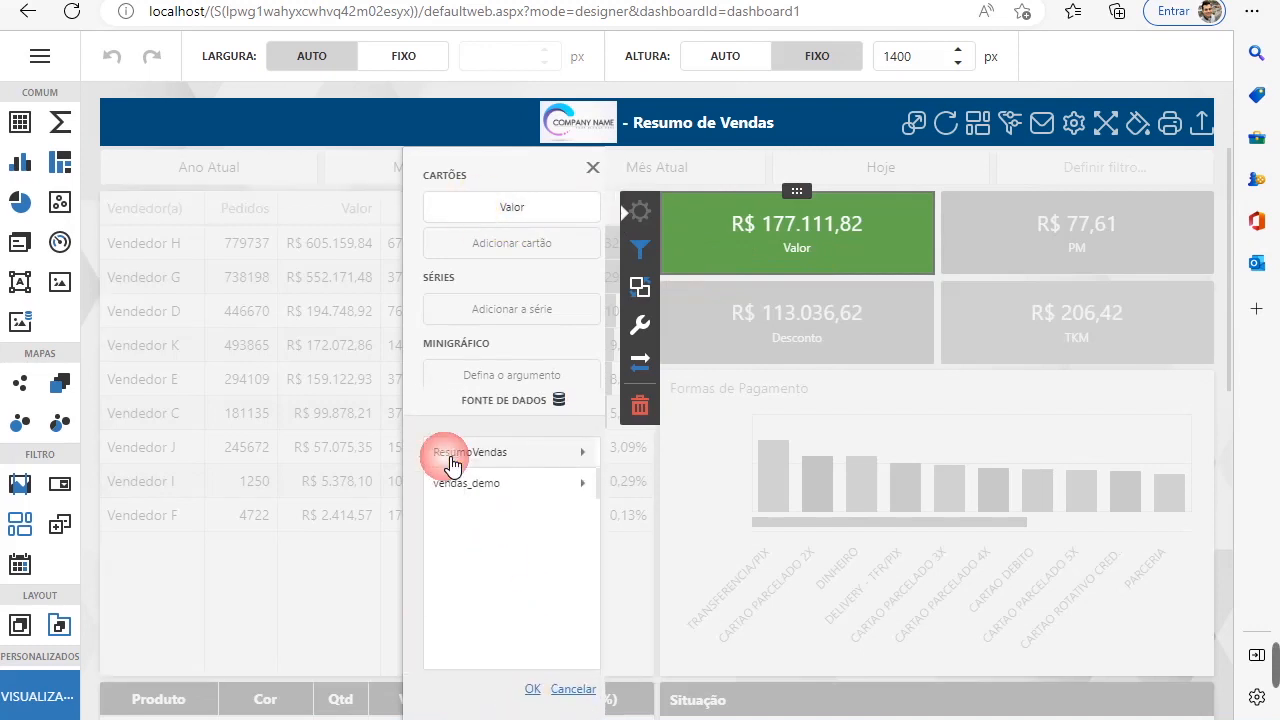
click(472, 484)
click(472, 484)
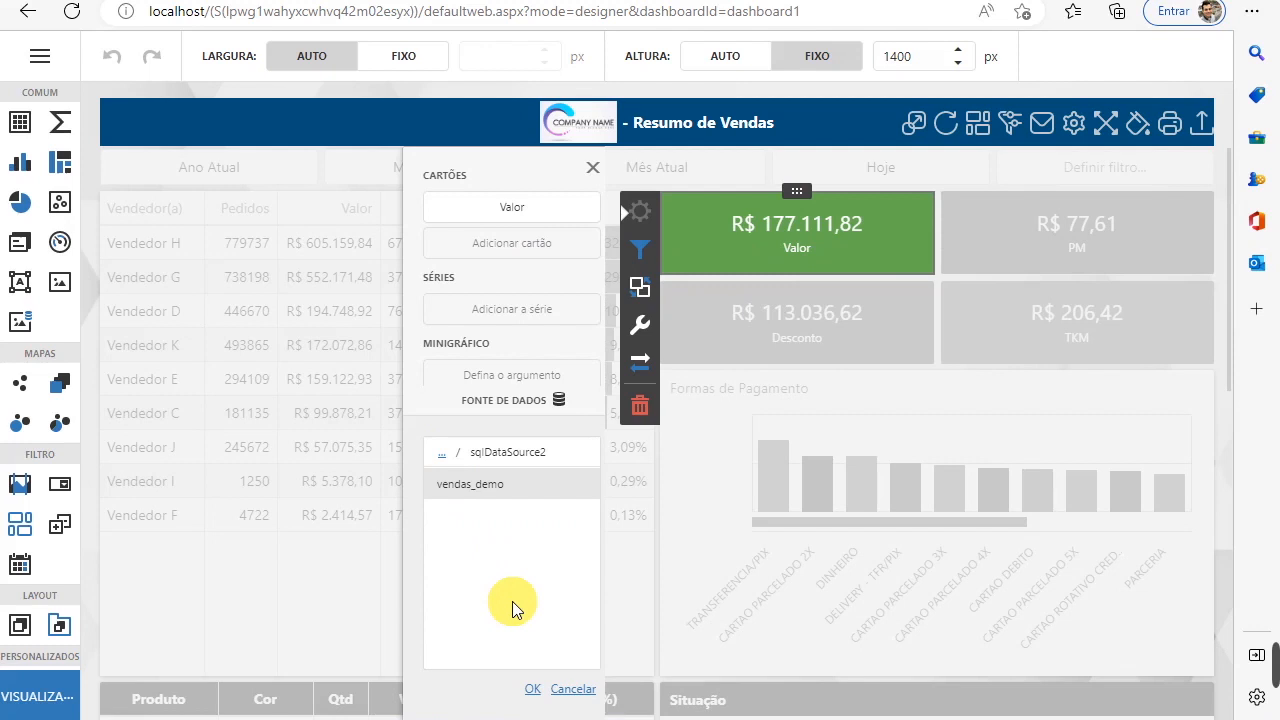
click(535, 690)
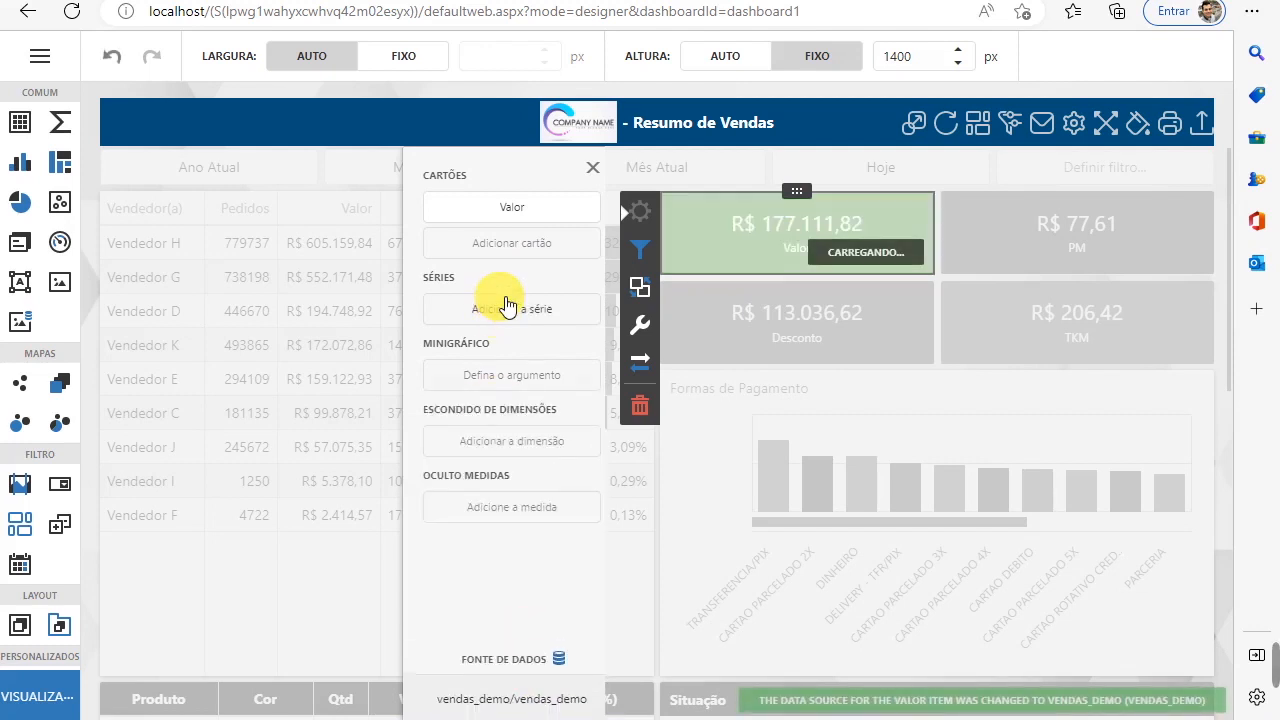
Bind the Valor card's actual value to the Venda field.
click(470, 210)
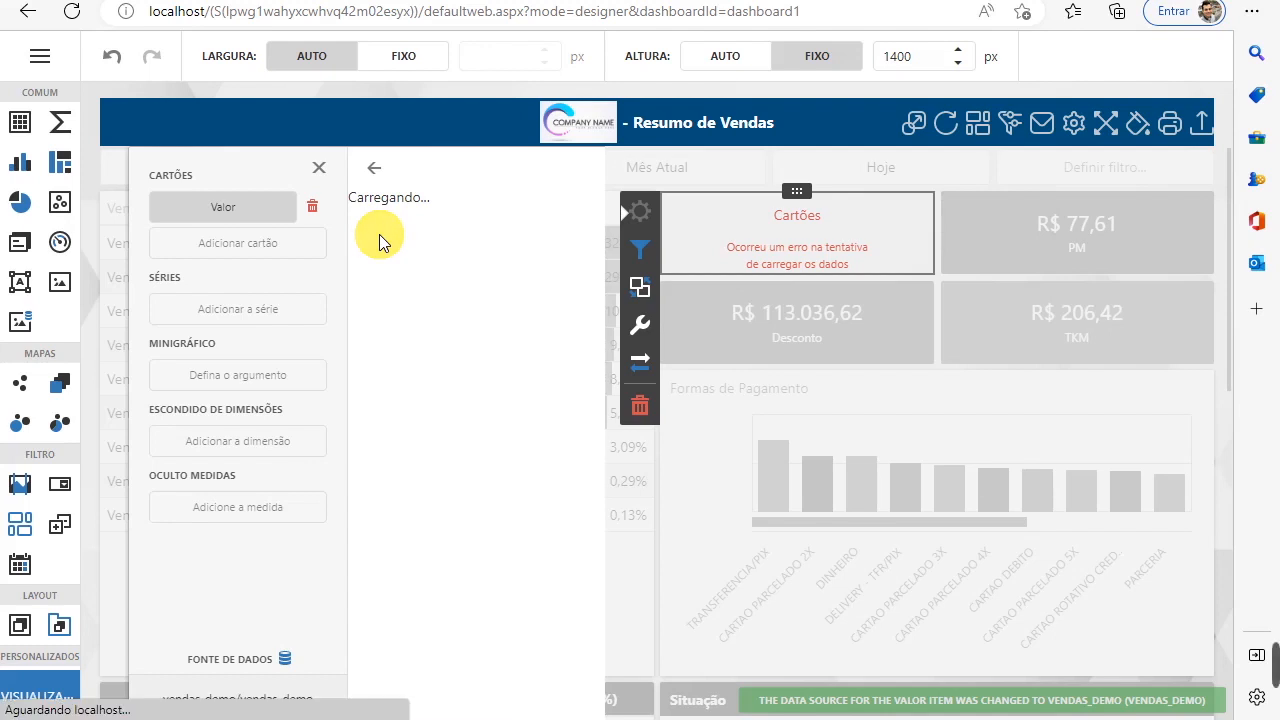
click(421, 213)
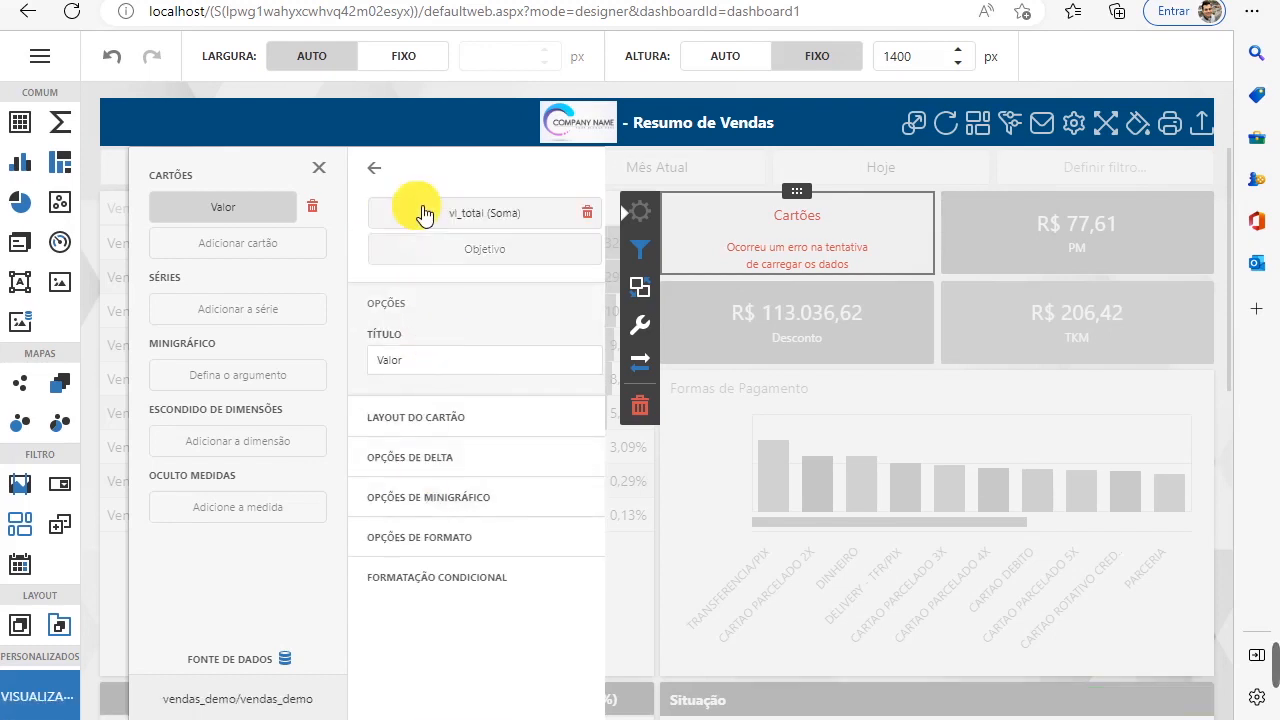
scroll(500, 443, down, 5)
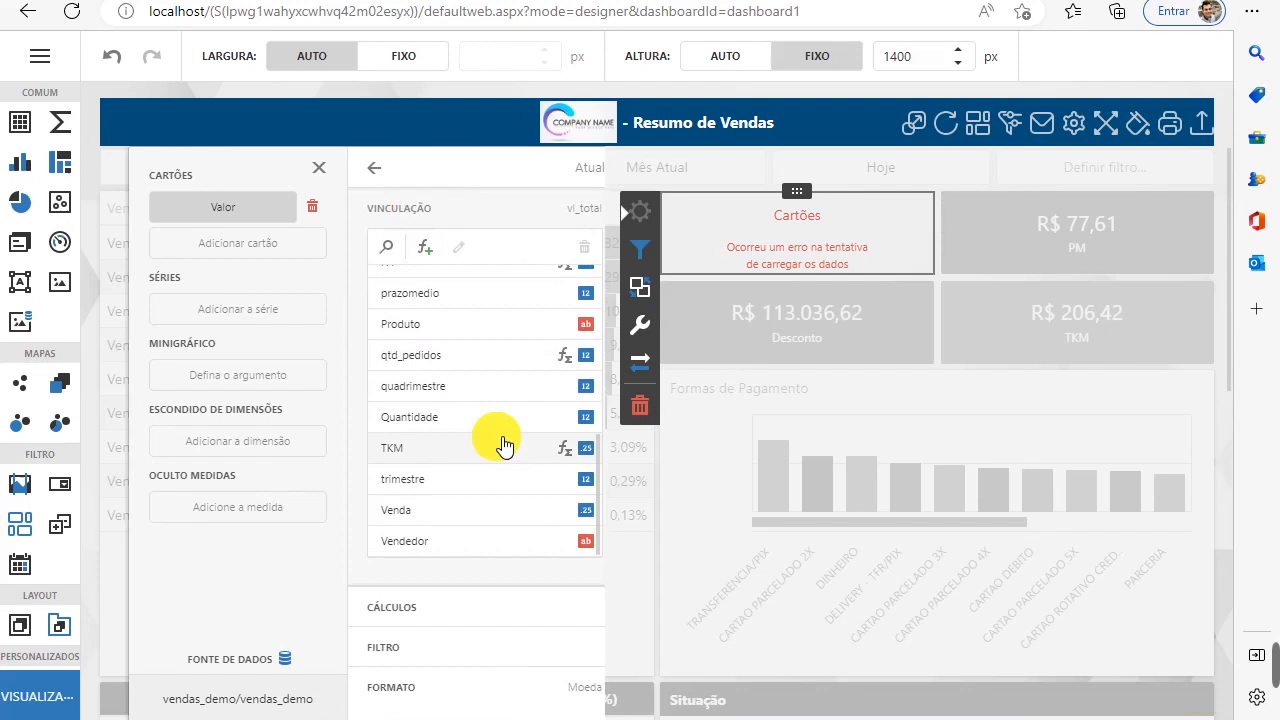
click(465, 516)
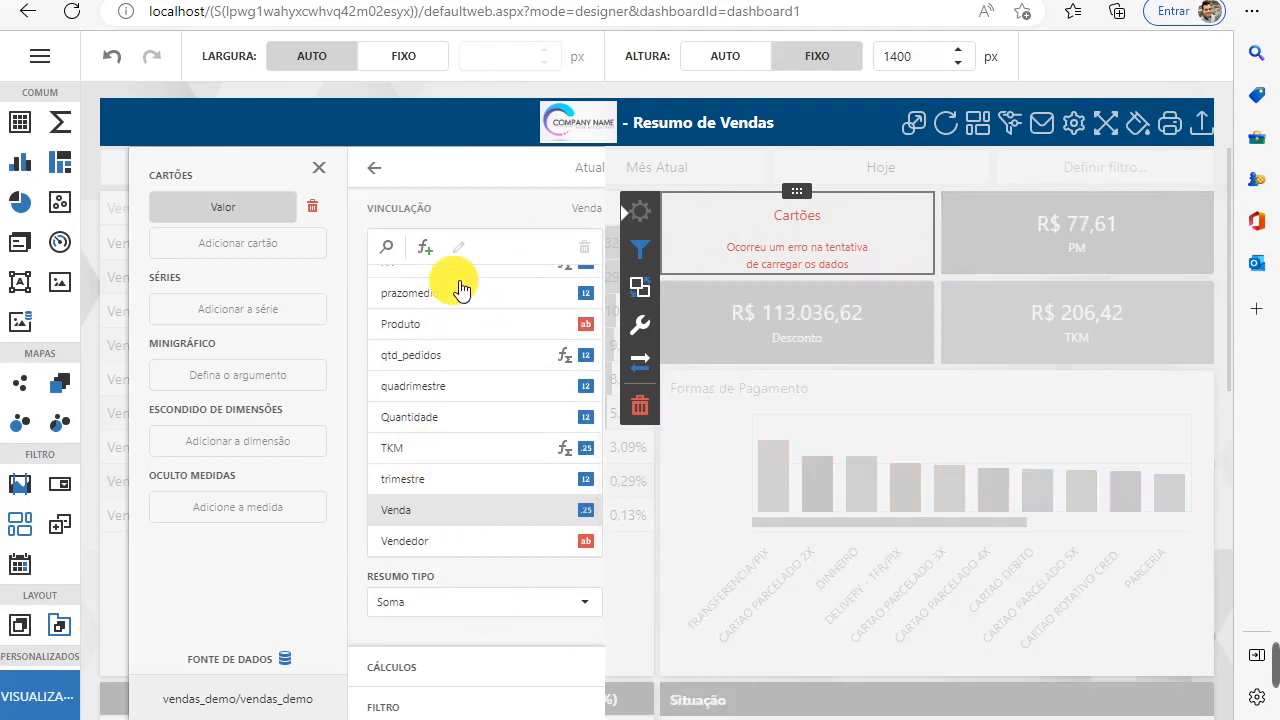
click(397, 115)
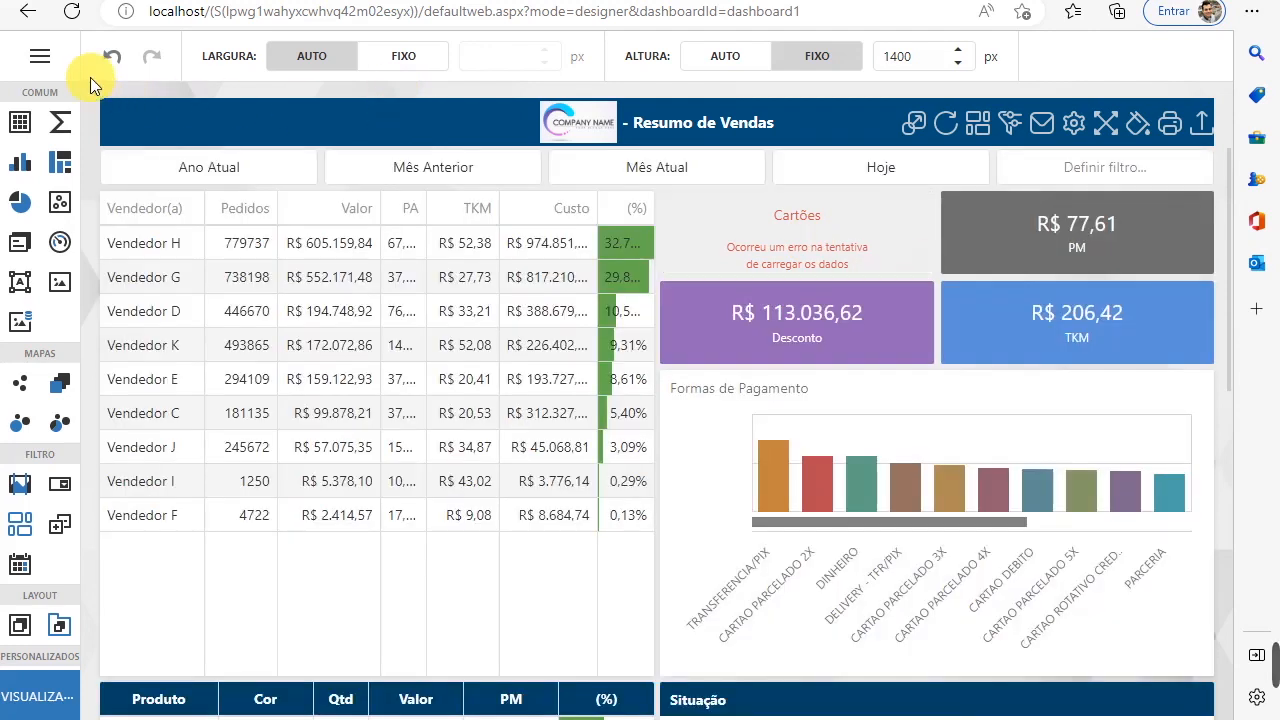
Open the dashboard's data sources and inspect the connection change options for ResumoVendas without saving.
click(55, 52)
click(106, 645)
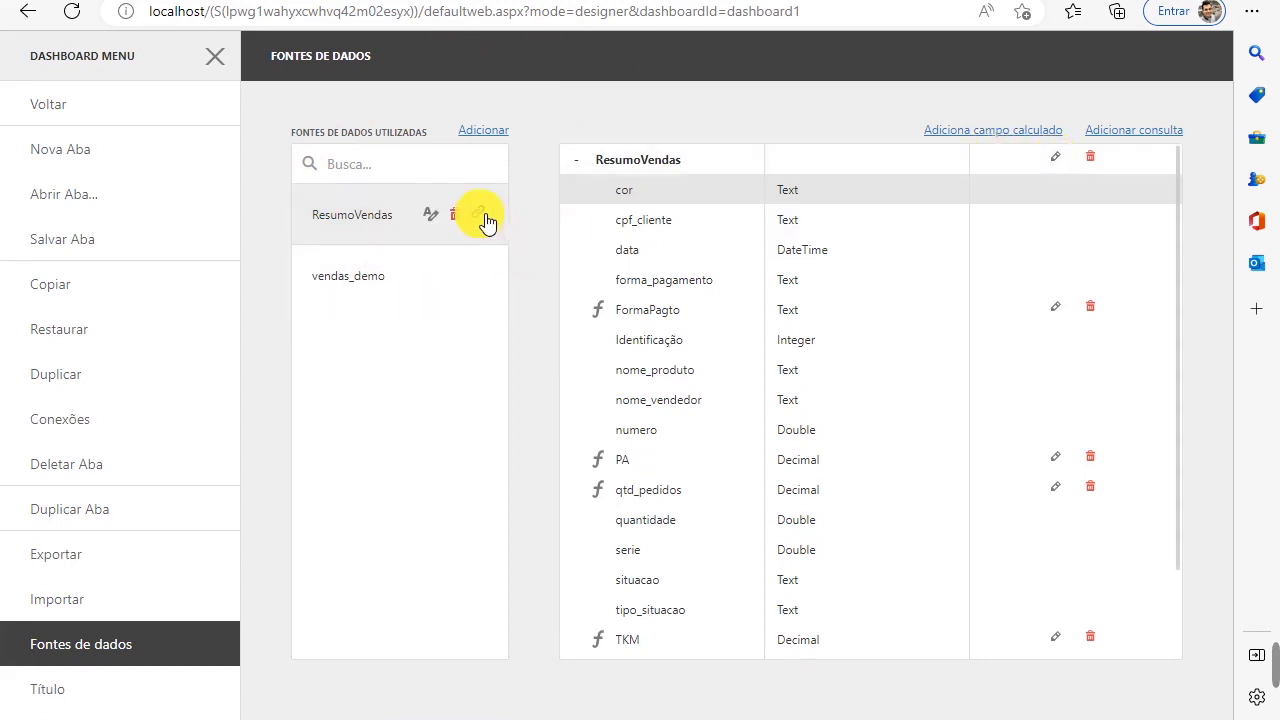
click(479, 215)
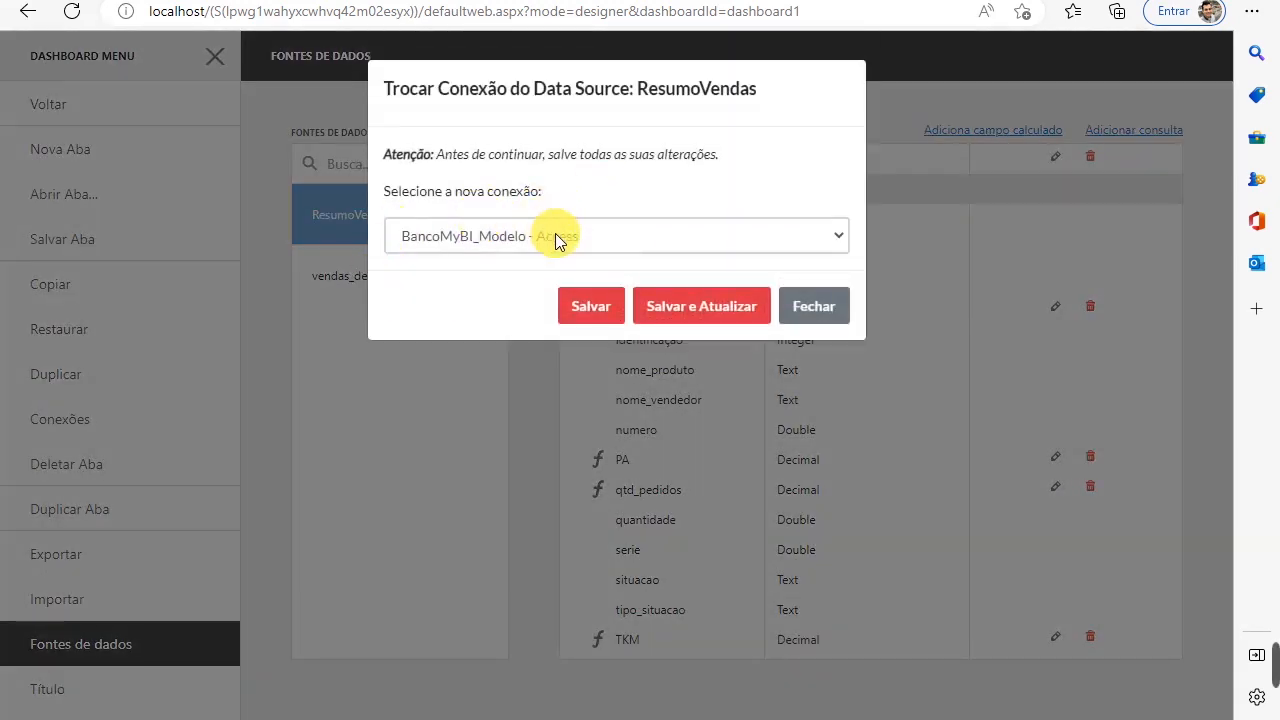
click(818, 308)
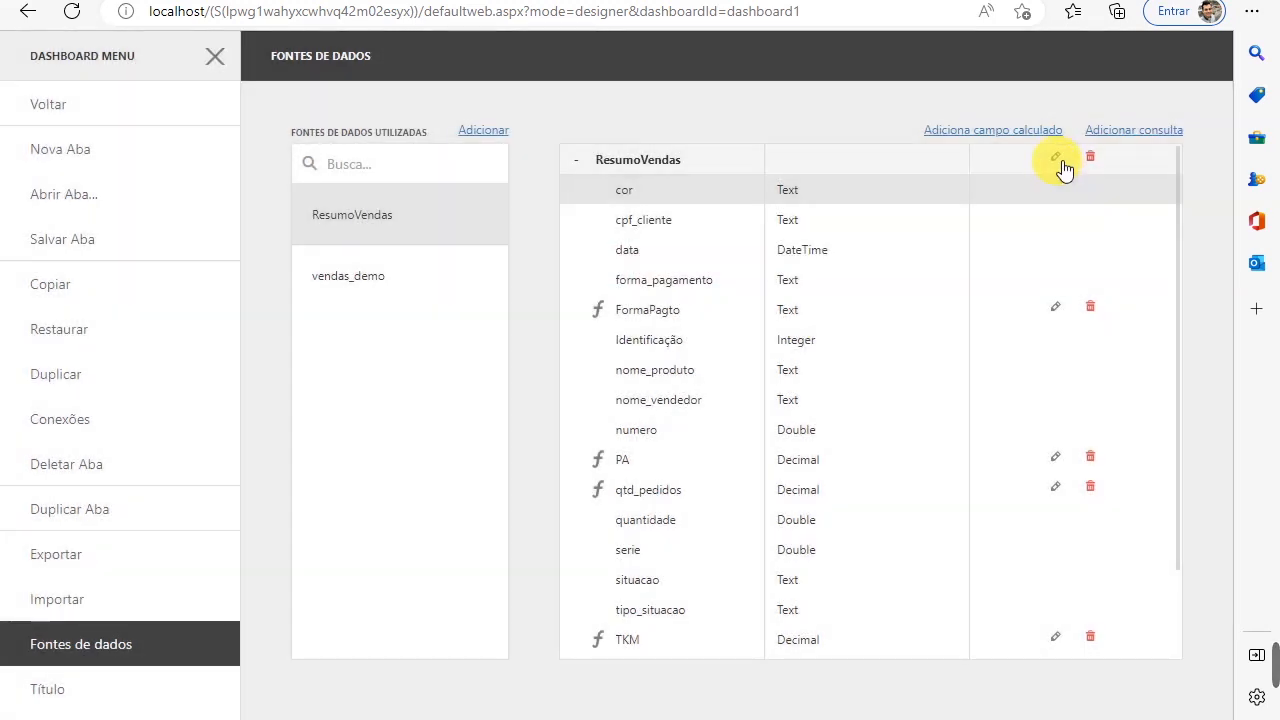
Try replacing [nome_vendedor] with [vendedor] as nome_vendedor in the ResumoVendas SQL query, discard the edit and return to the dashboard.
click(1058, 160)
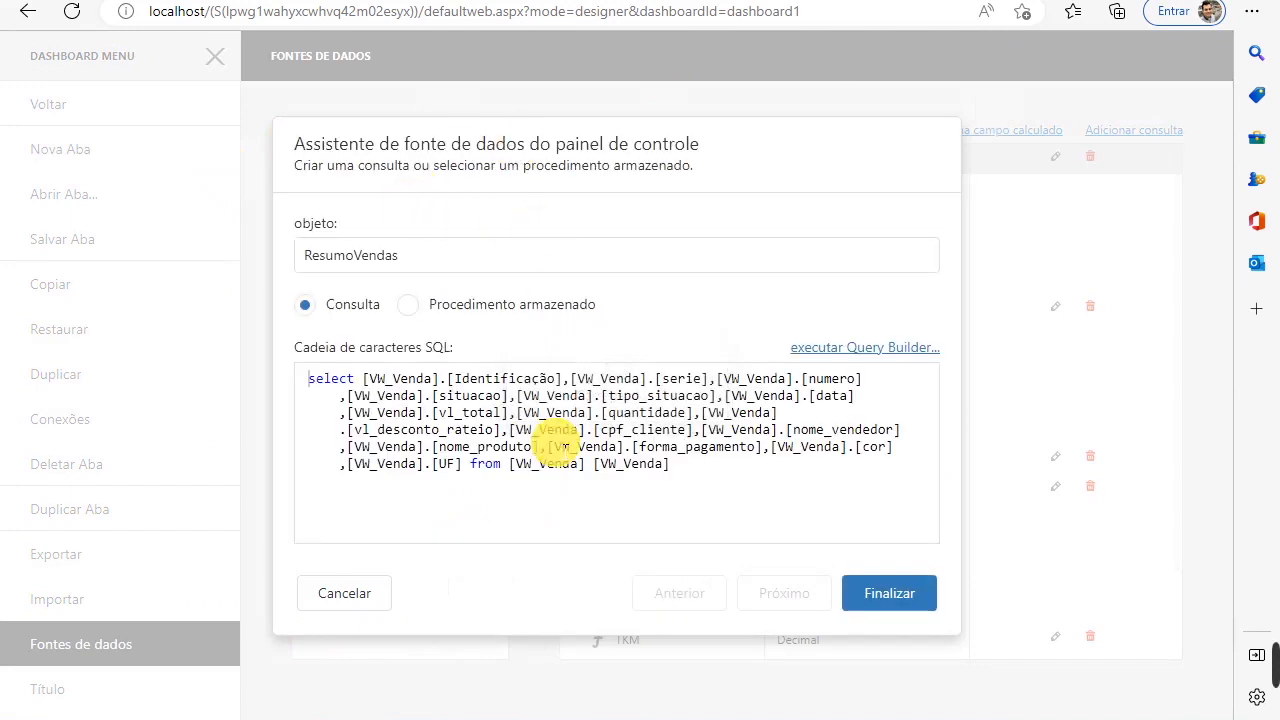
click(885, 430)
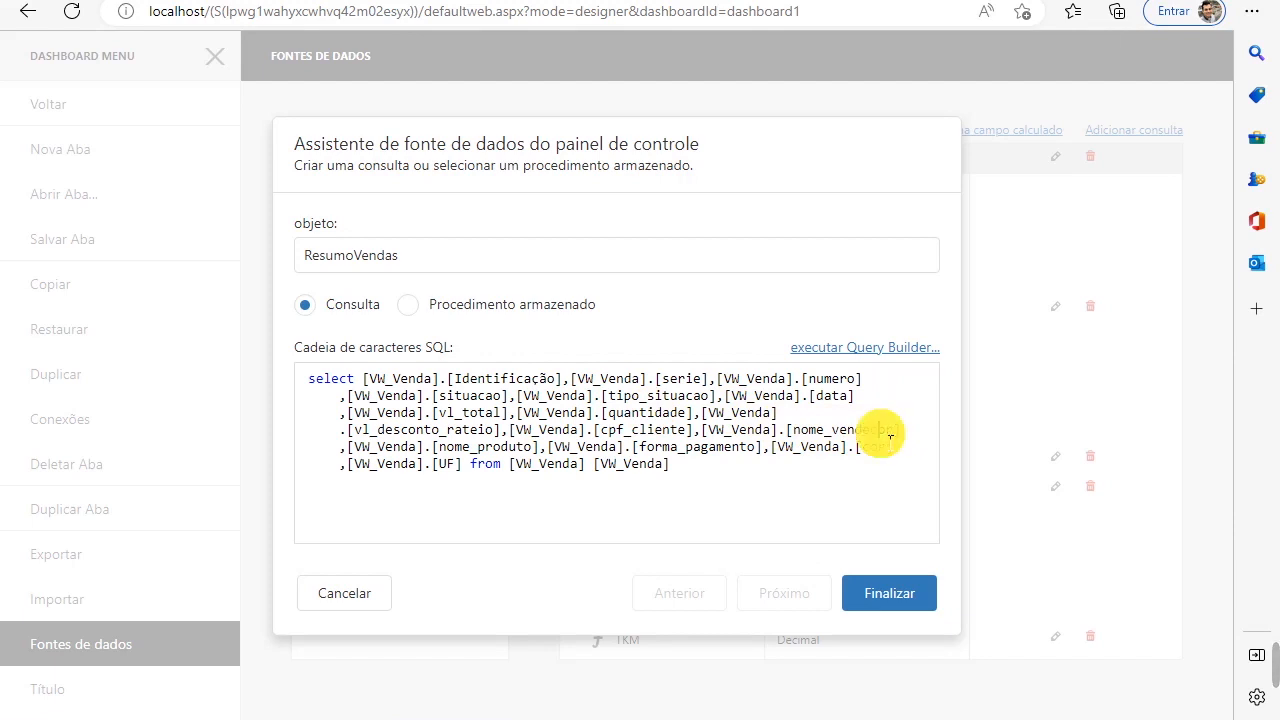
click(700, 430)
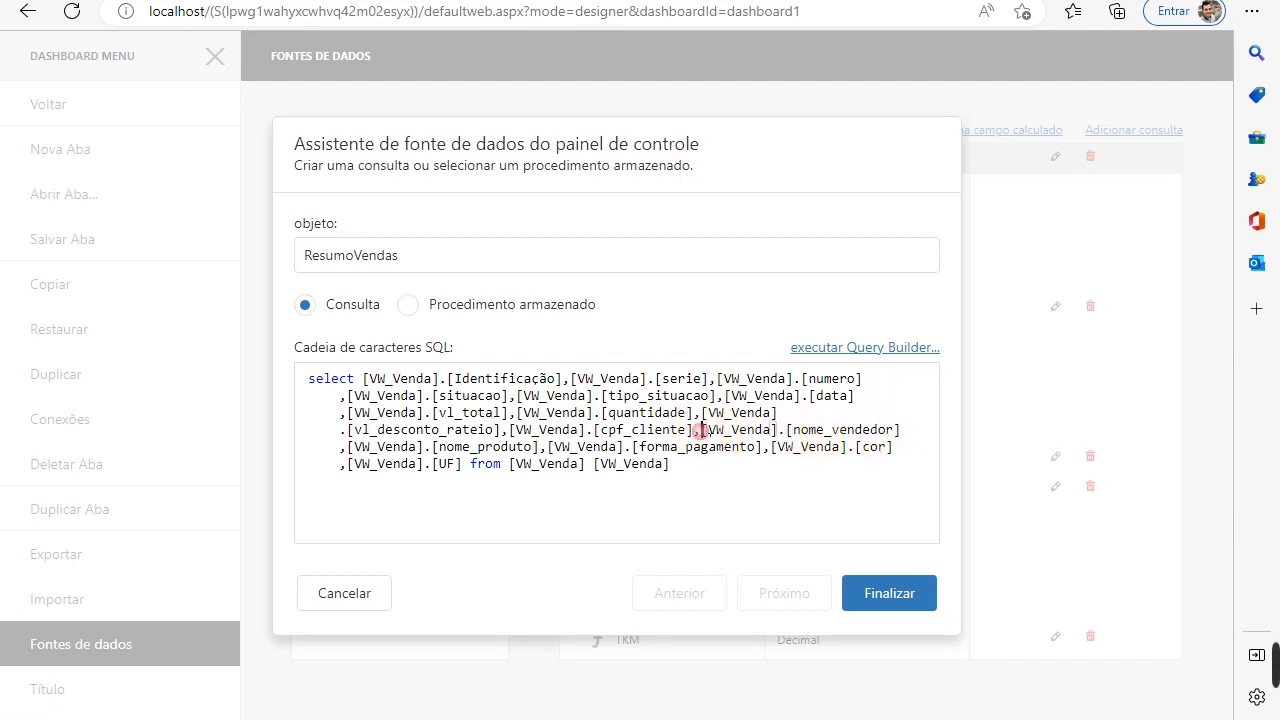
drag(866, 413, 770, 430)
click(893, 430)
drag(893, 430, 855, 440)
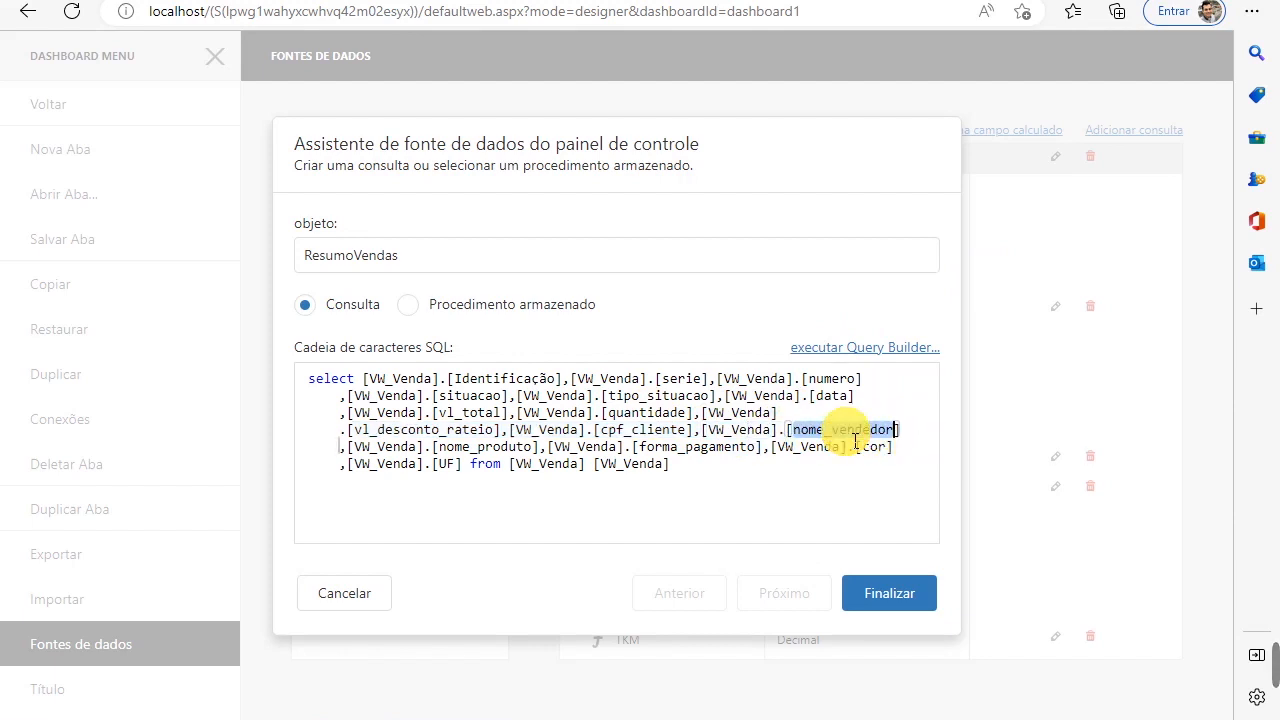
text(vendedor] as)
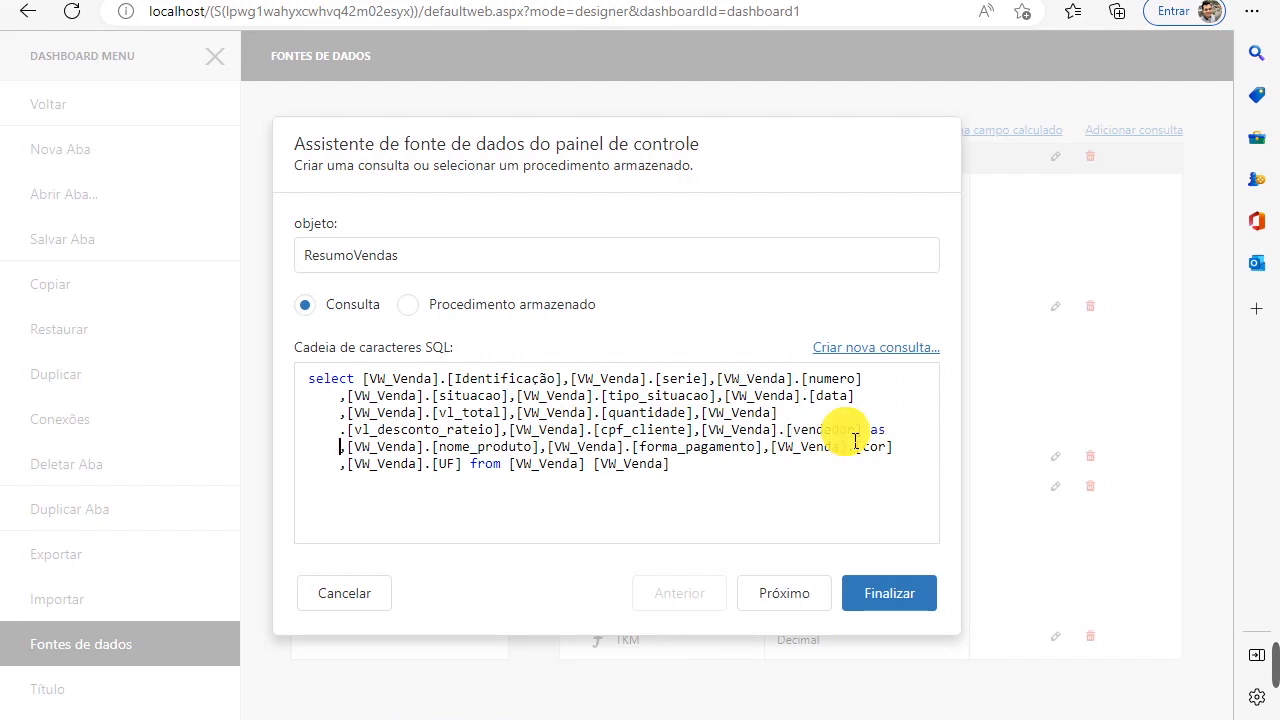
text( nome)
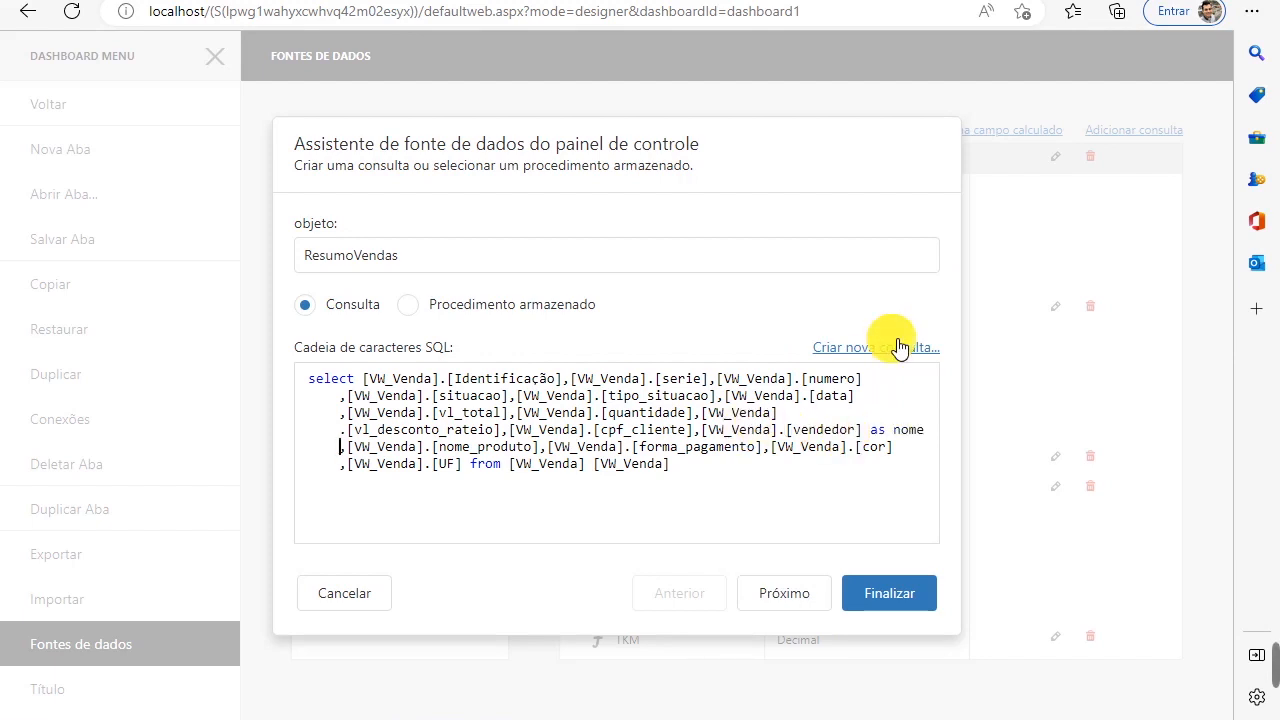
text(_vendedor,[VW_Venda].[nome_produto],[VW_Venda].[forma_pagamento])
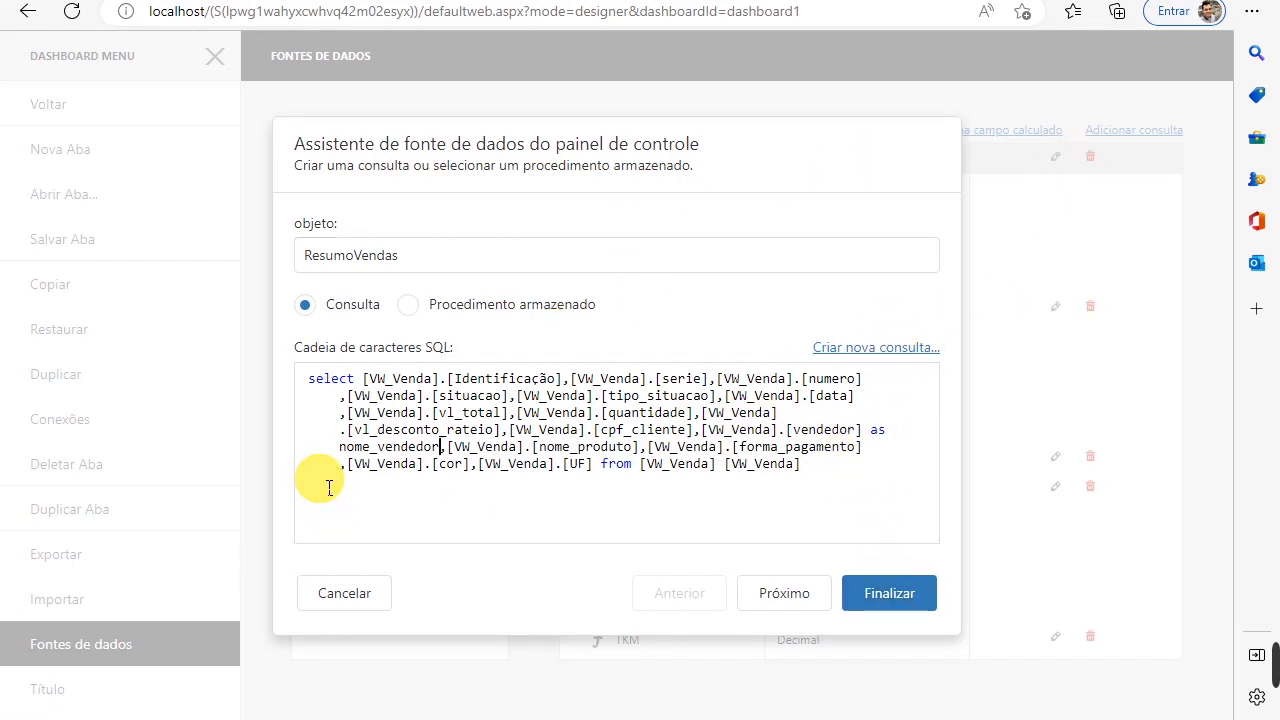
click(340, 594)
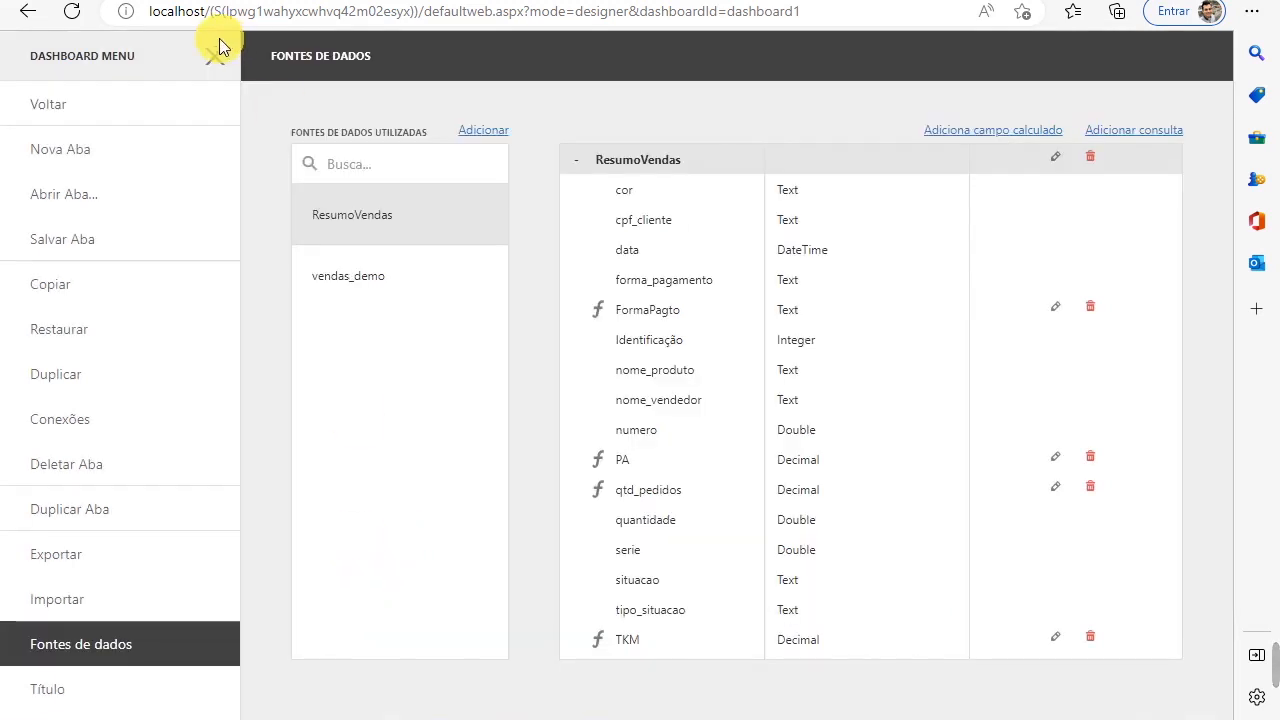
click(216, 58)
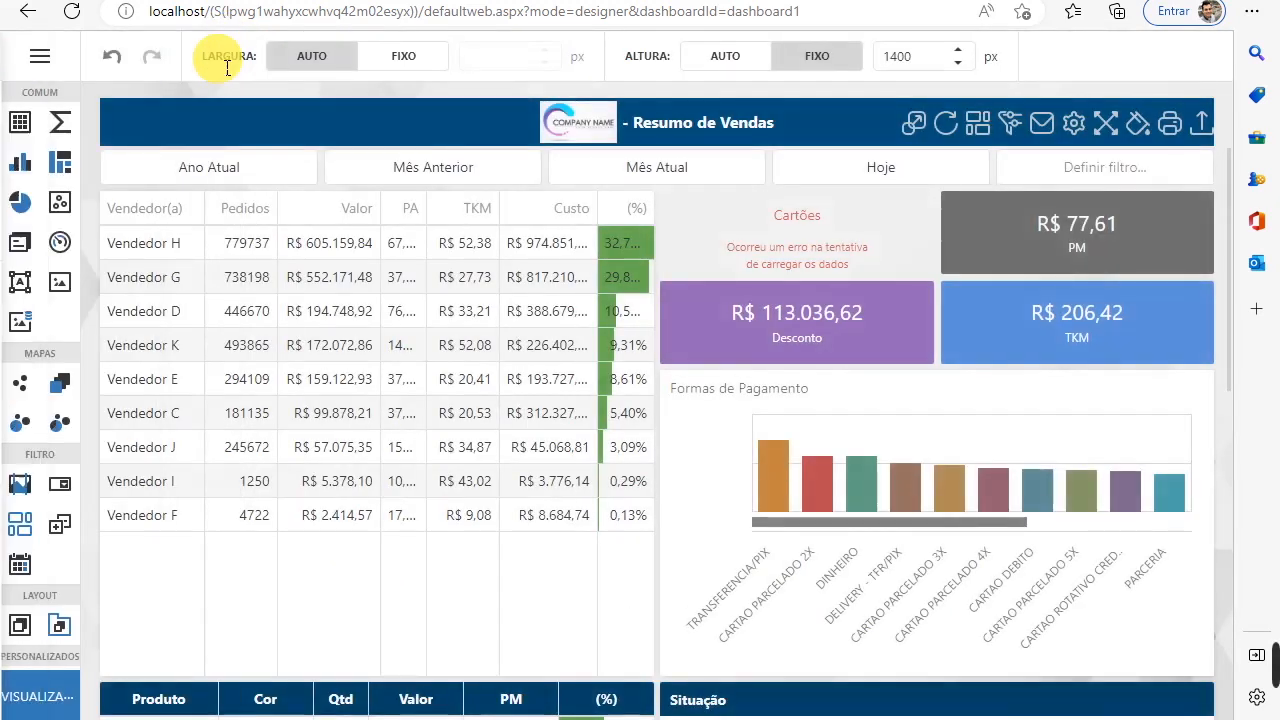
Check which field the Valor series of the Formas de Pagamento chart is bound to.
click(736, 472)
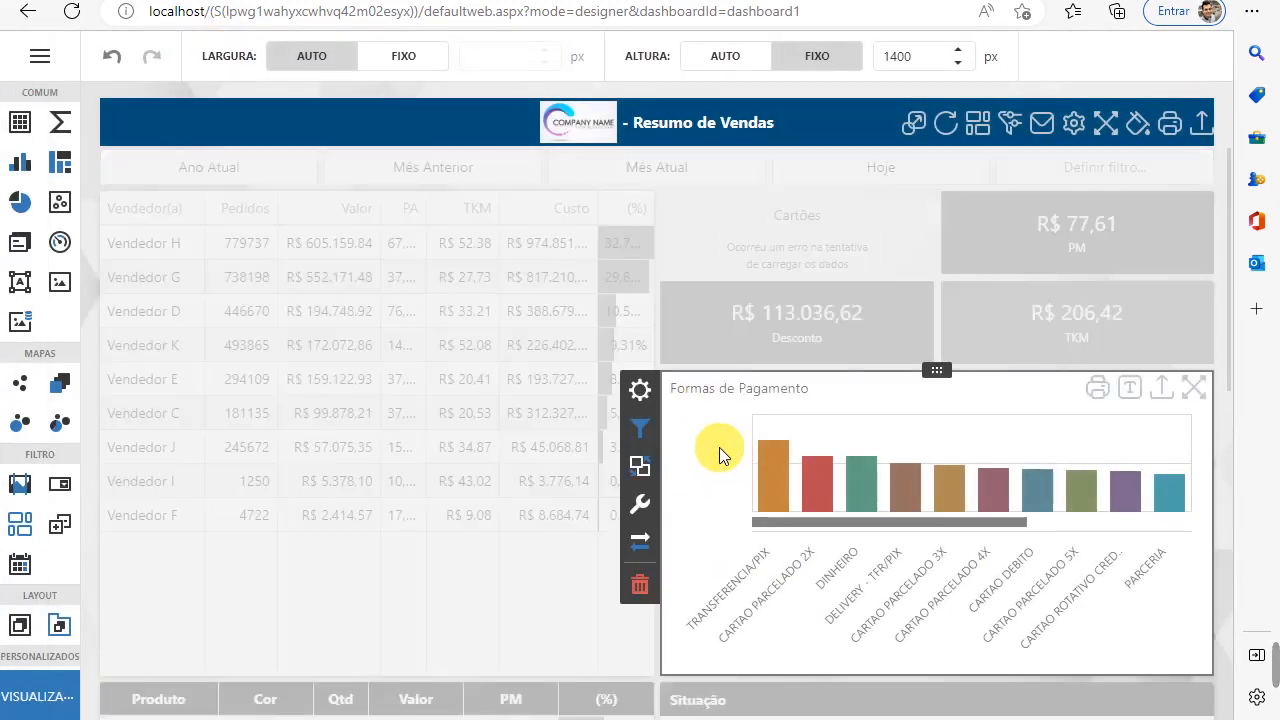
click(642, 392)
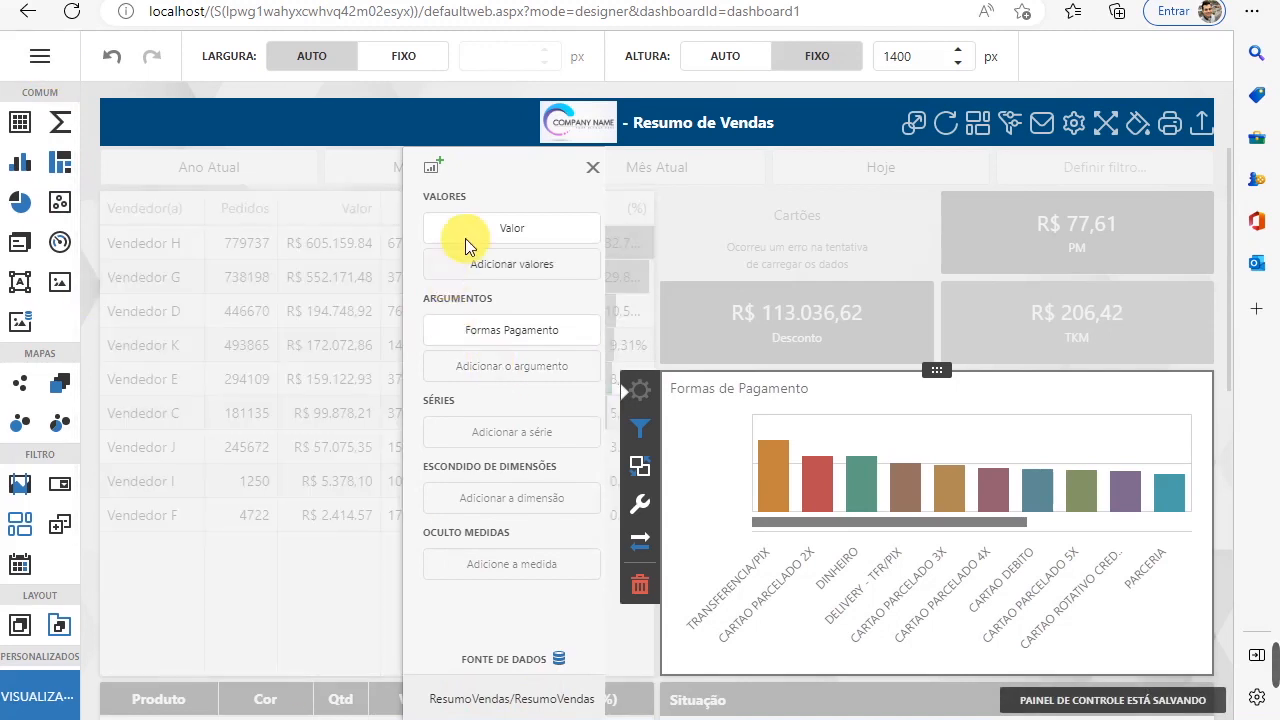
click(473, 240)
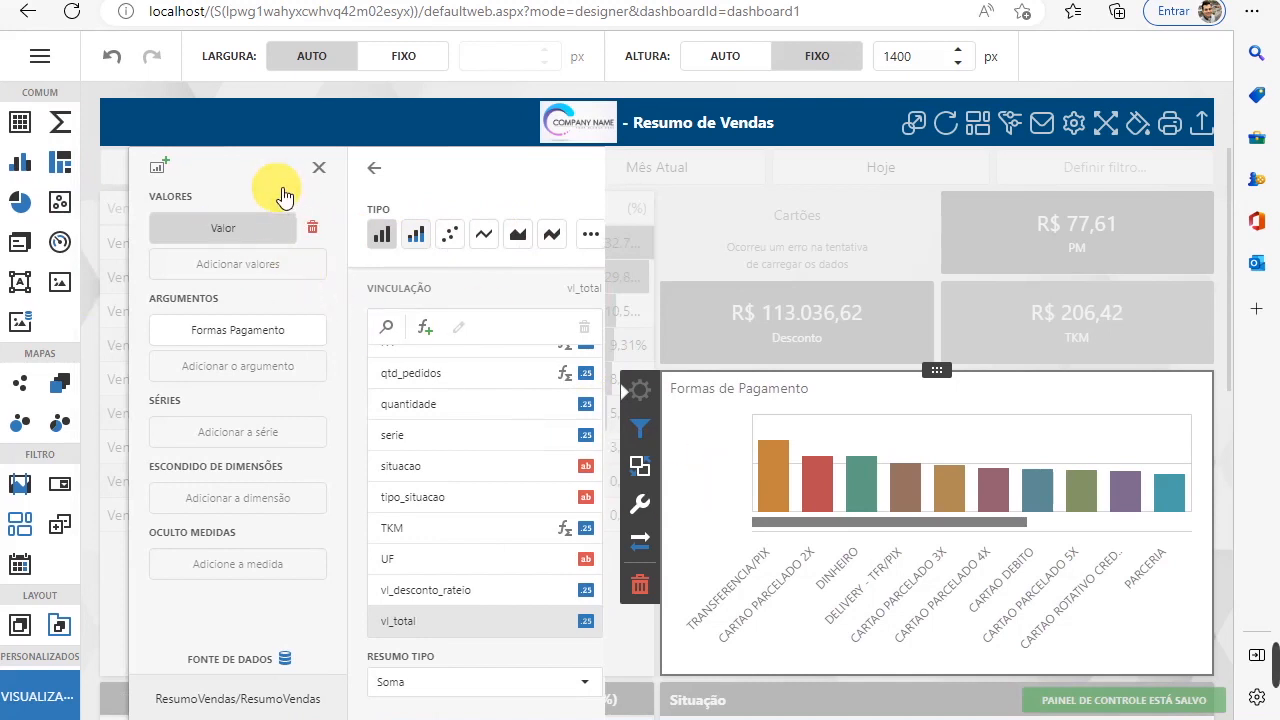
click(286, 108)
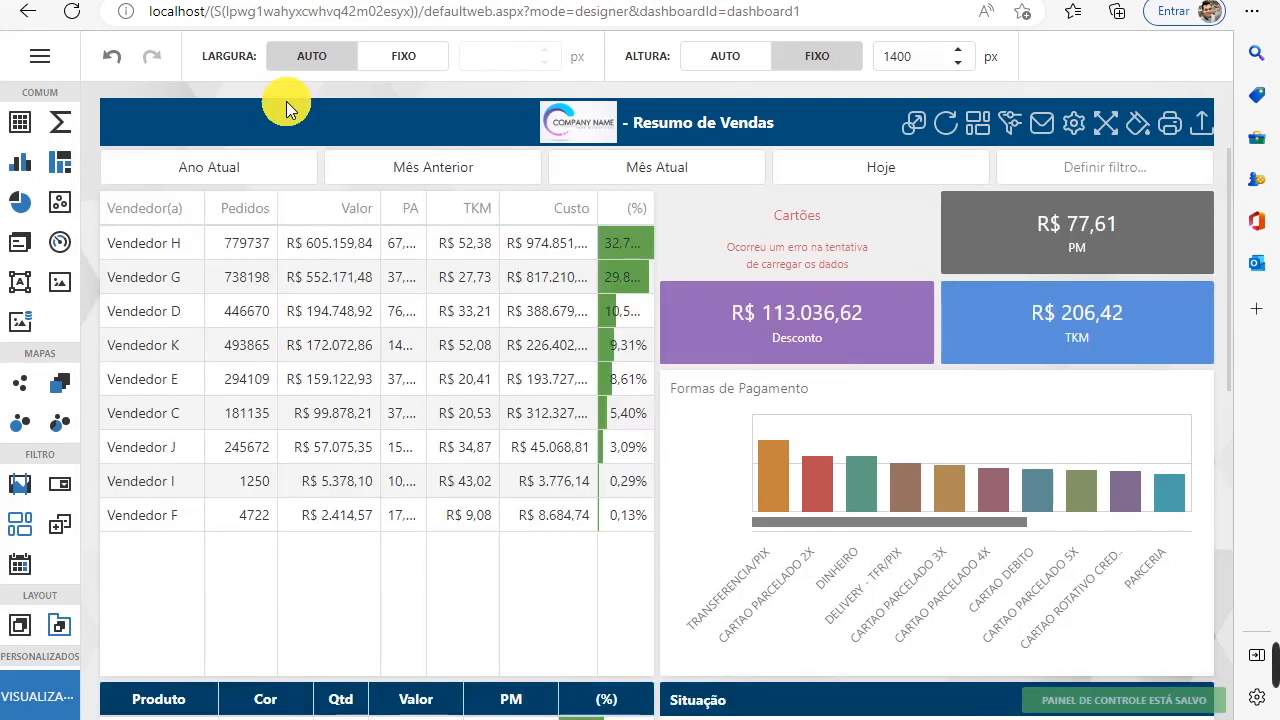